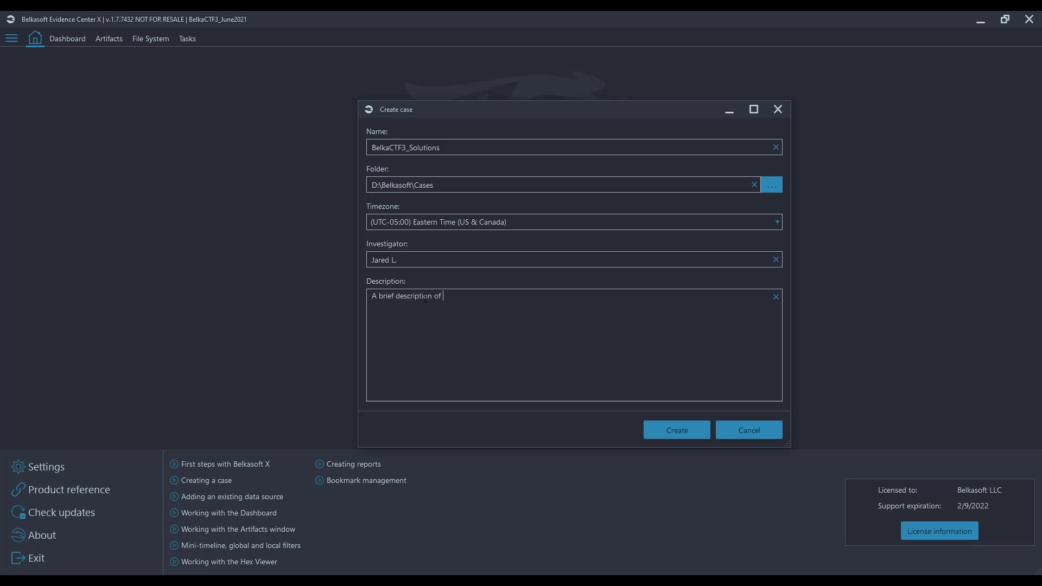
Step: Complete the case description so that it reads "A brief description of what the case is about"
text(whate)
key(BackSpace)
text(the case is about)
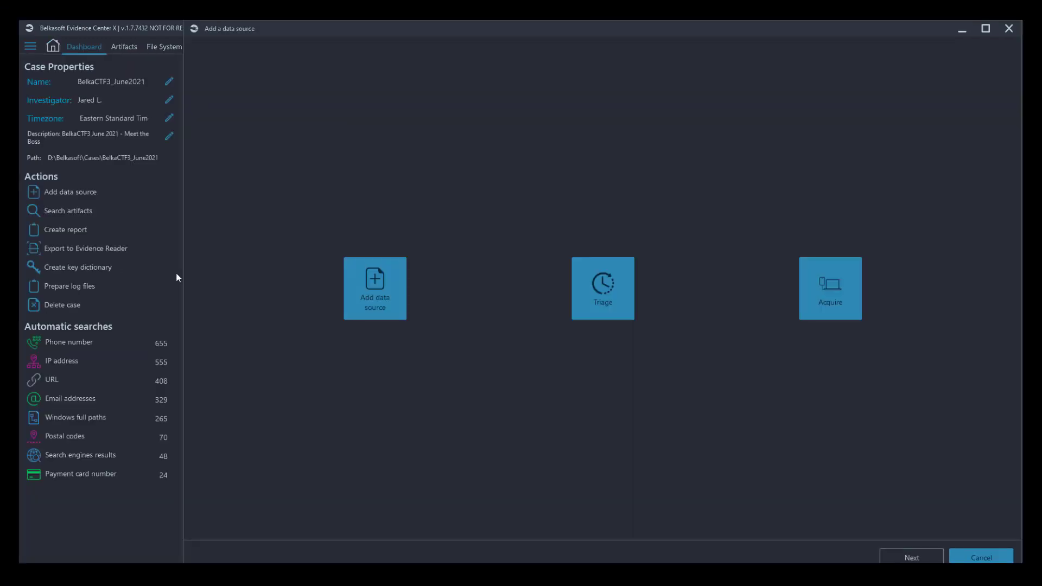
Step: Add the existing disk image DDCASE_EXH18.E01 as a data source, including its Ext4 file system and unallocated space
click(373, 295)
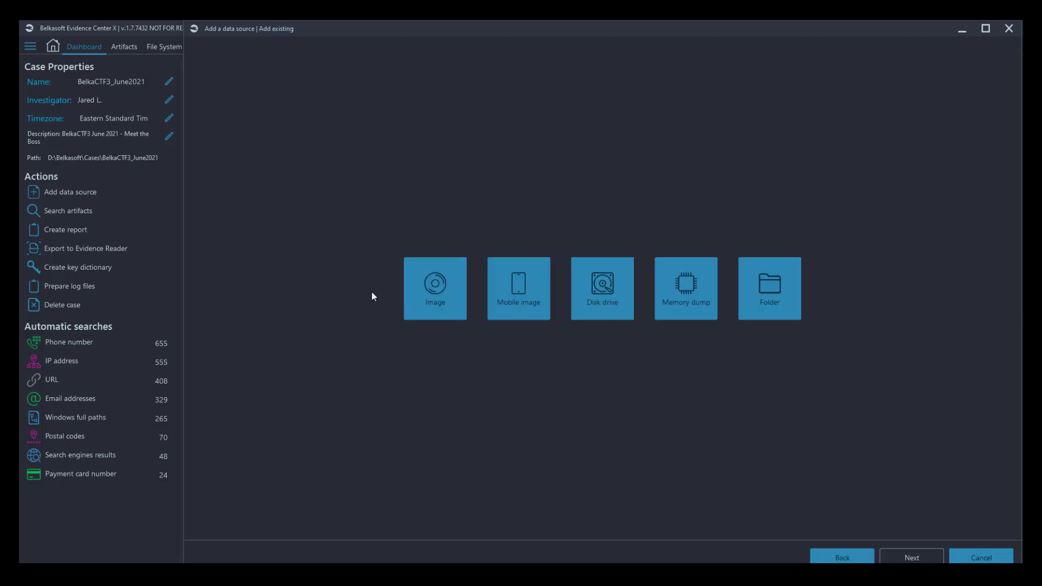
click(445, 292)
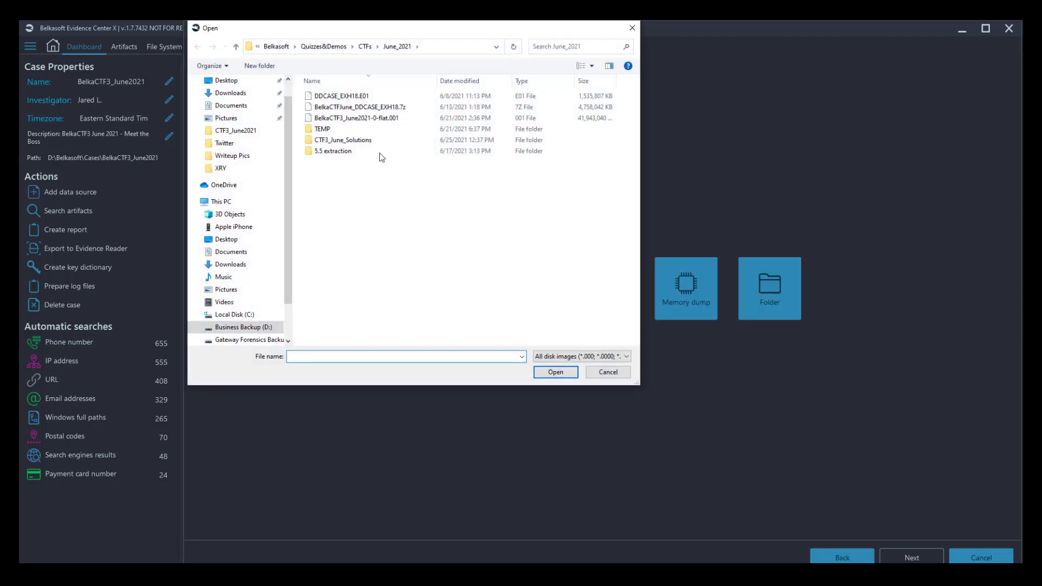
click(347, 96)
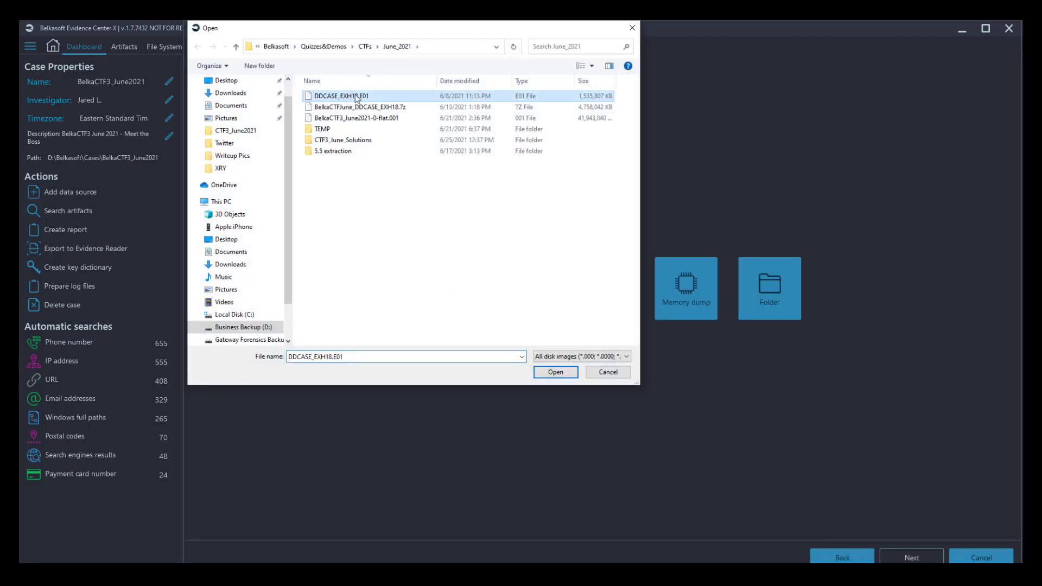
click(538, 373)
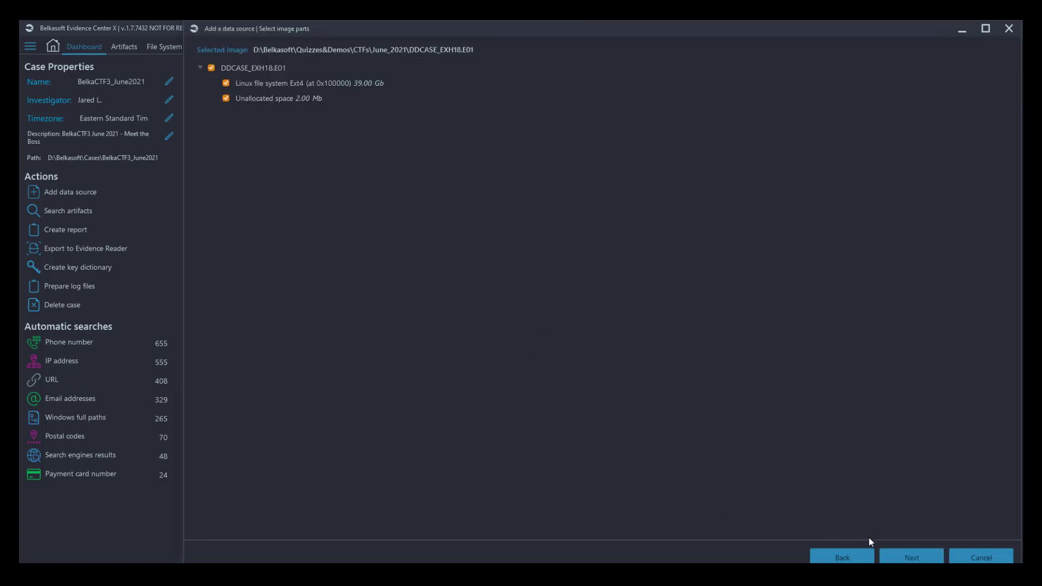
click(914, 554)
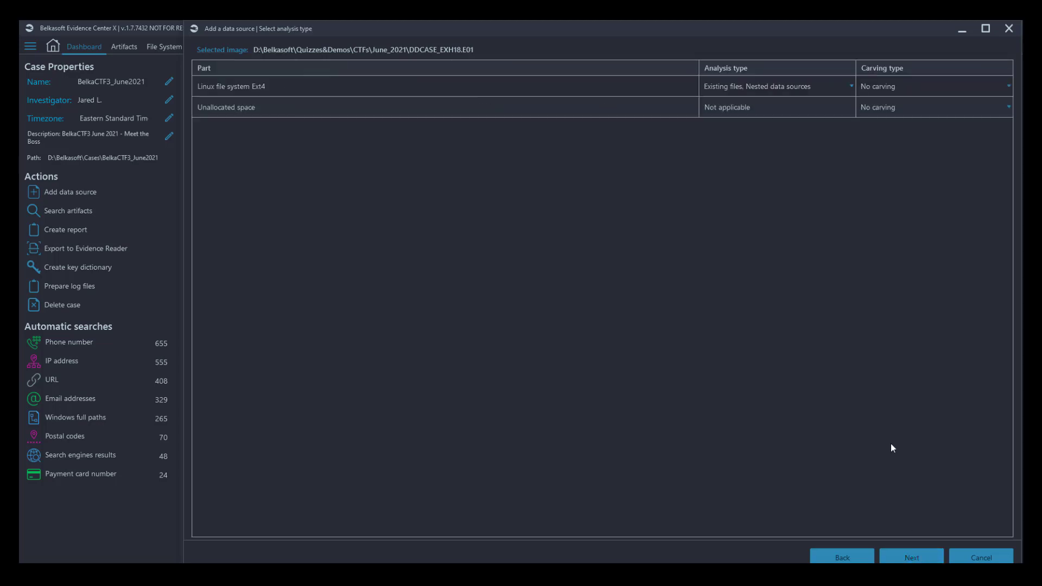
Step: Set the carving type for the unallocated space to No carving and accept the analysis types
click(886, 112)
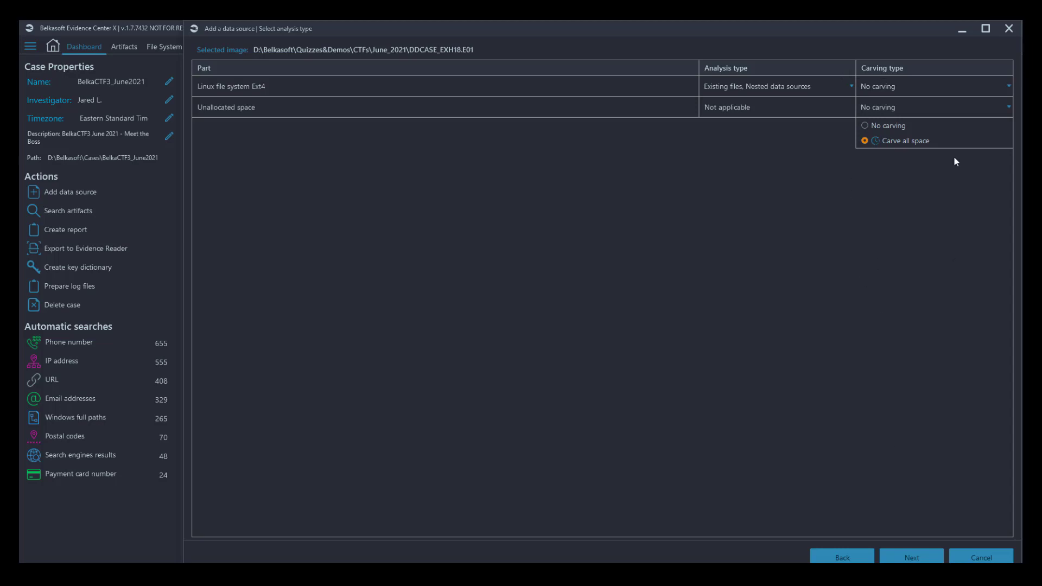
click(904, 127)
click(866, 284)
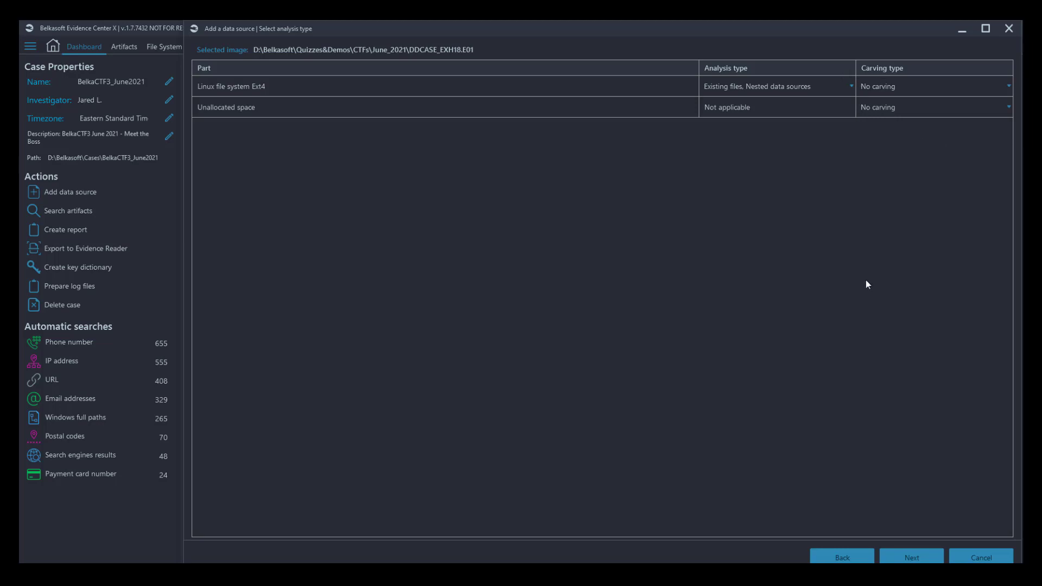
click(912, 553)
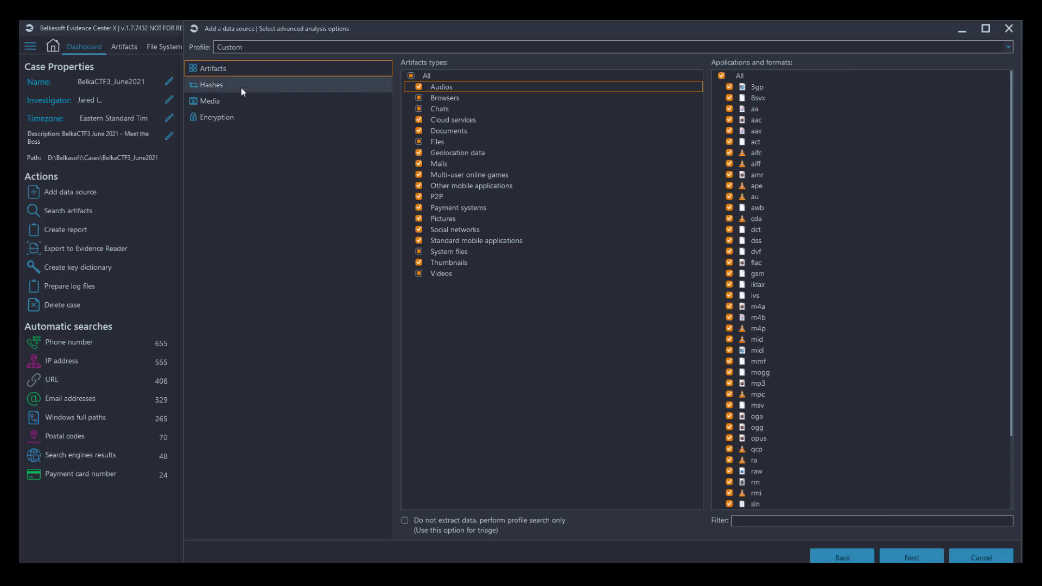
Step: Include all artifact types in the analysis and check the file hash options
click(411, 76)
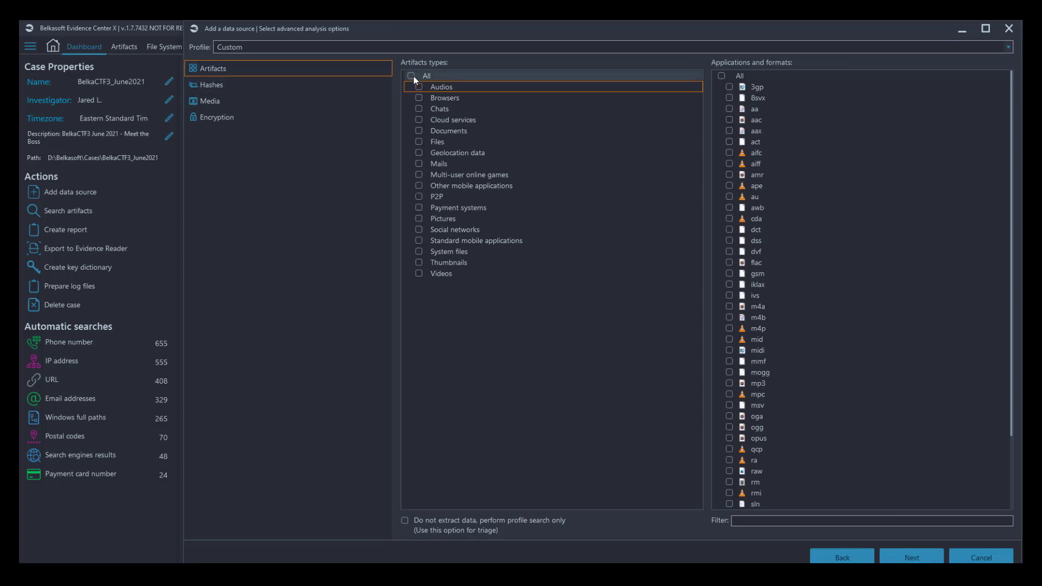
click(411, 76)
click(250, 89)
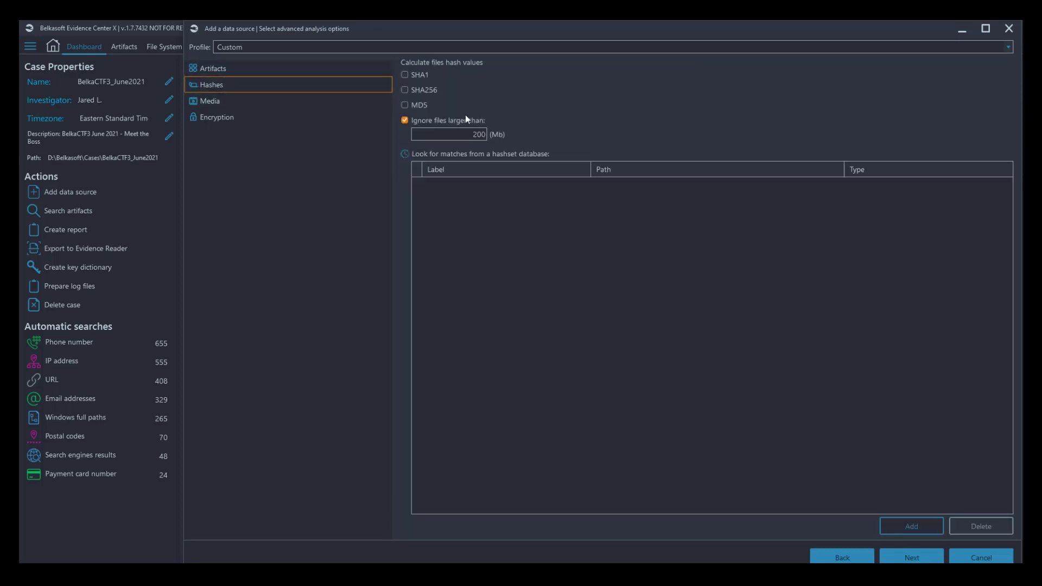
Step: Enable picture classification for guns, pornography, skin, faces and English text
click(220, 100)
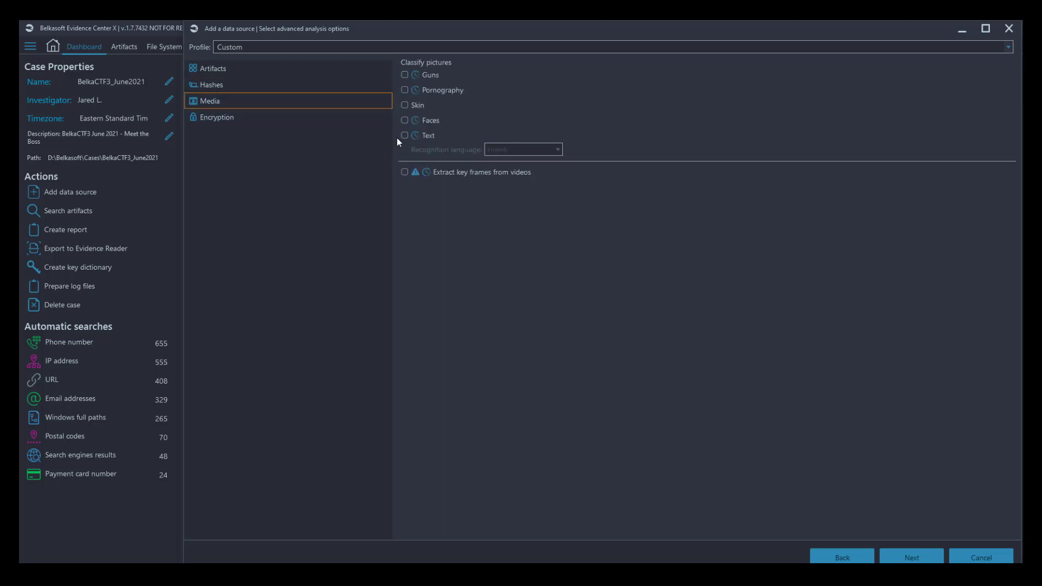
click(404, 135)
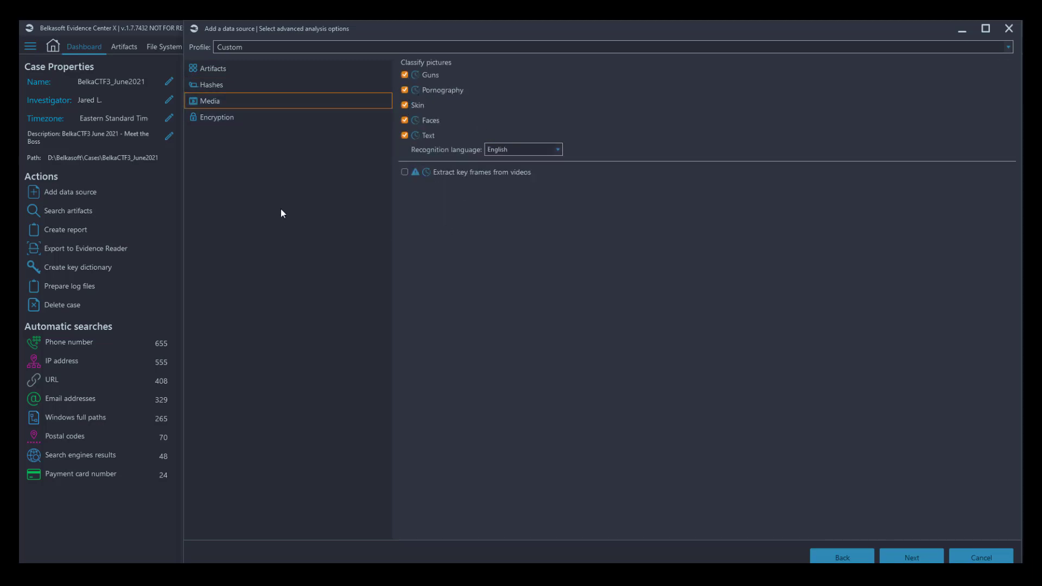
Step: Complete adding the data source without encryption detection and without saving the options as a profile
click(246, 119)
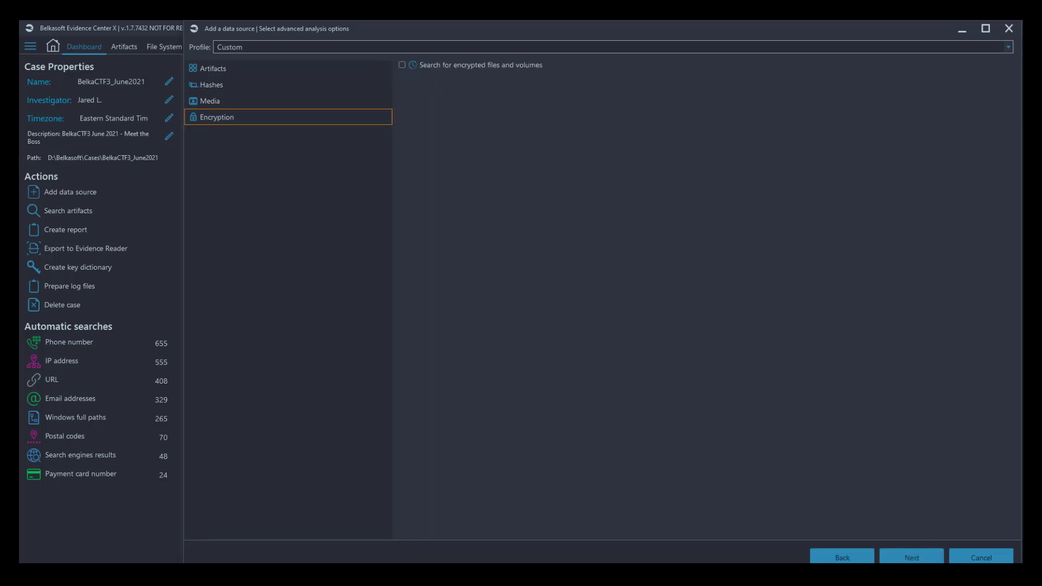
click(912, 557)
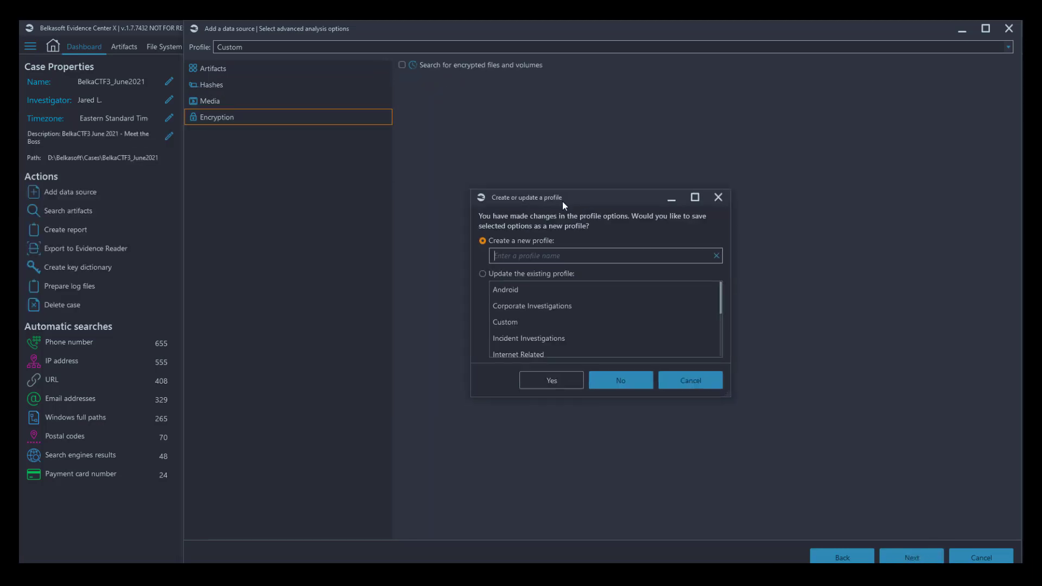
click(619, 382)
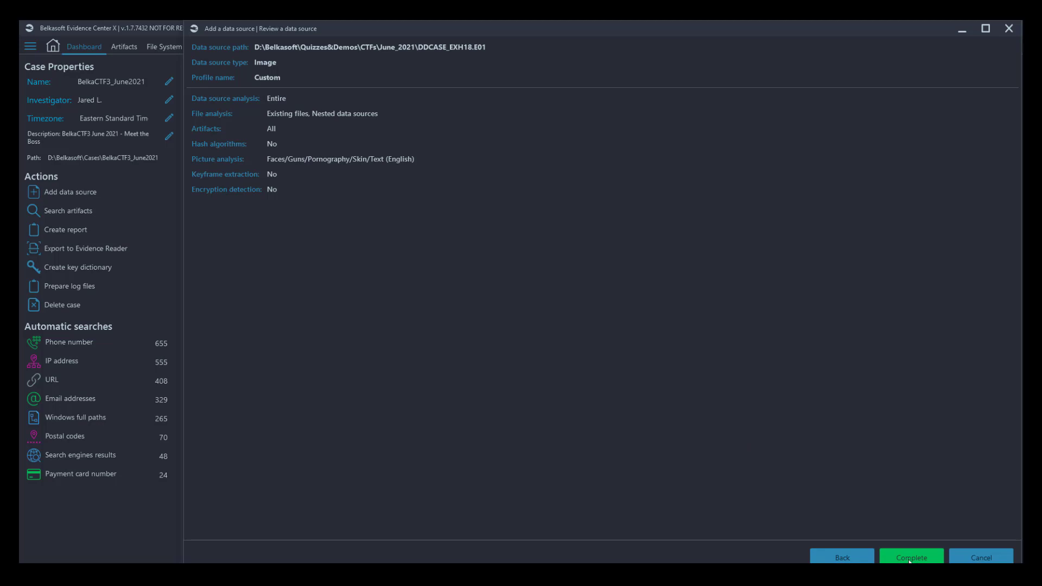
click(910, 558)
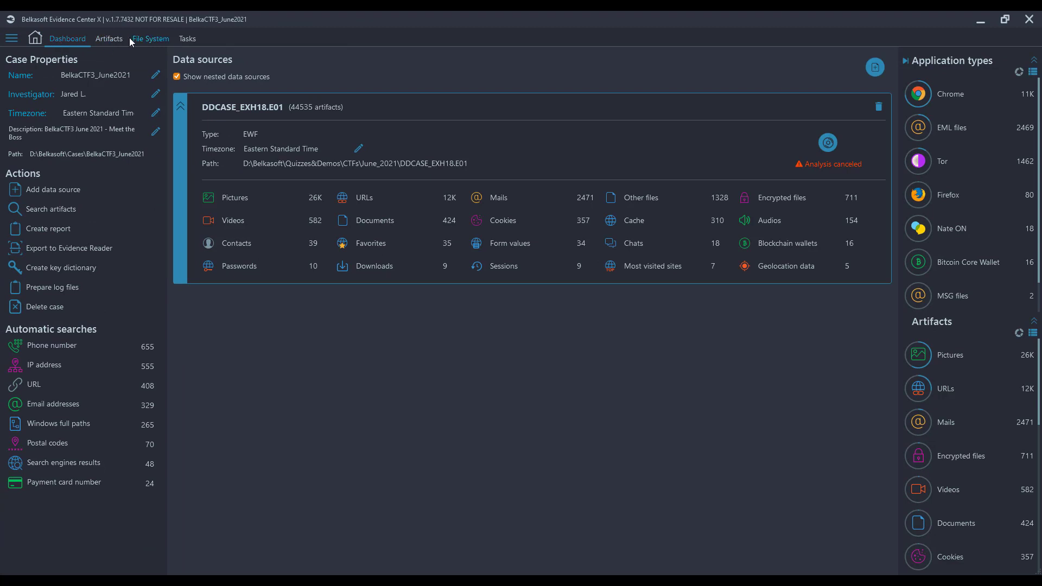
Step: Browse the image's file system and view the vt folder under home
click(131, 41)
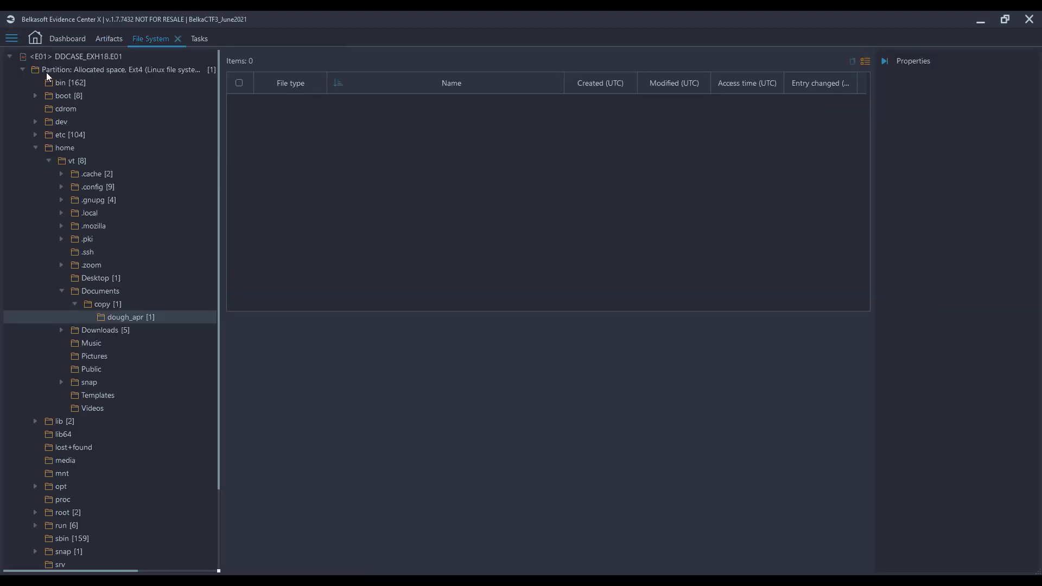
scroll(47, 73, down, 1)
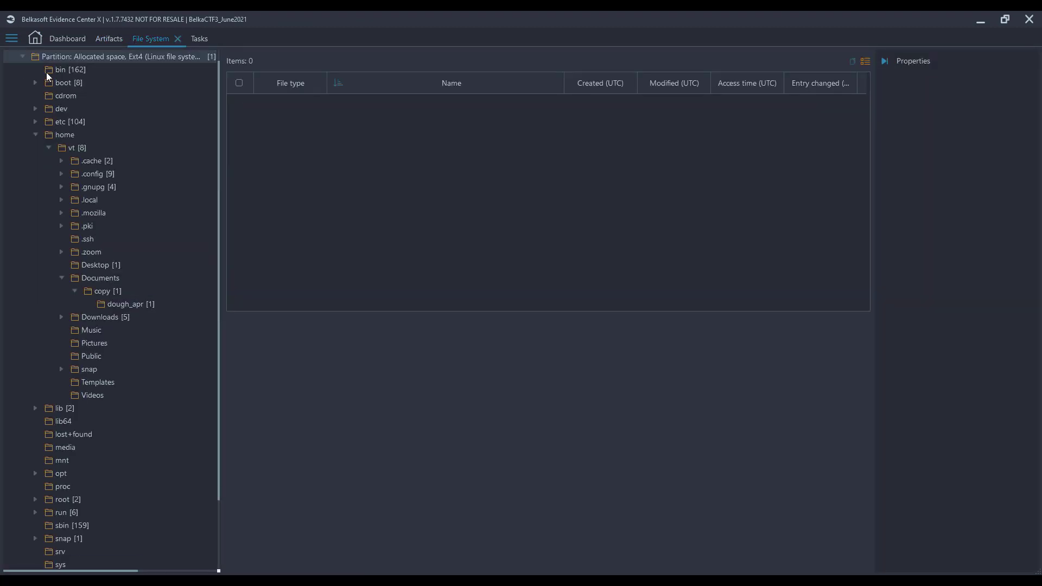
click(72, 147)
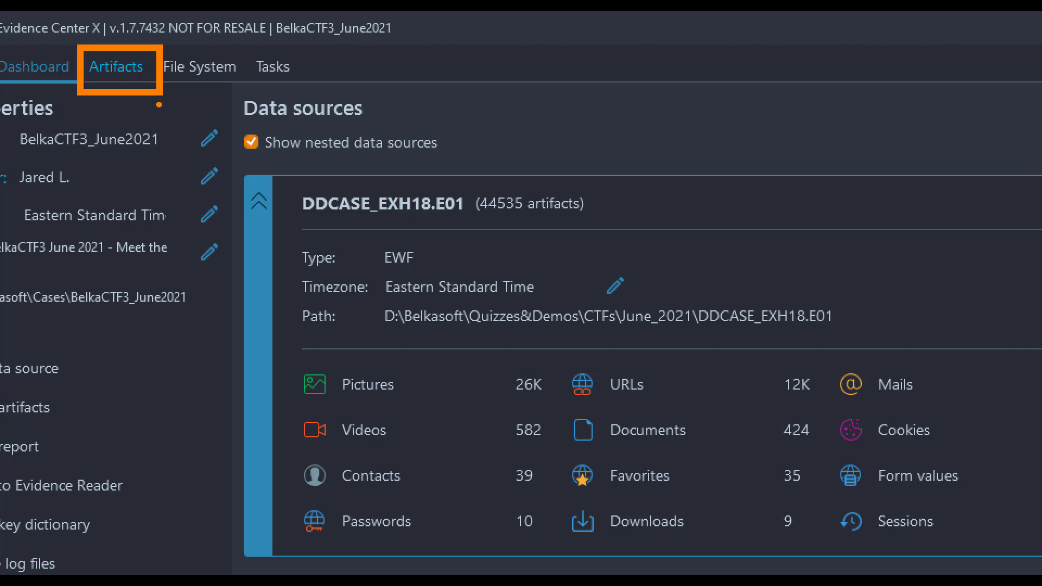
Step: View the case artifacts grouped by category and list the audio files
click(104, 61)
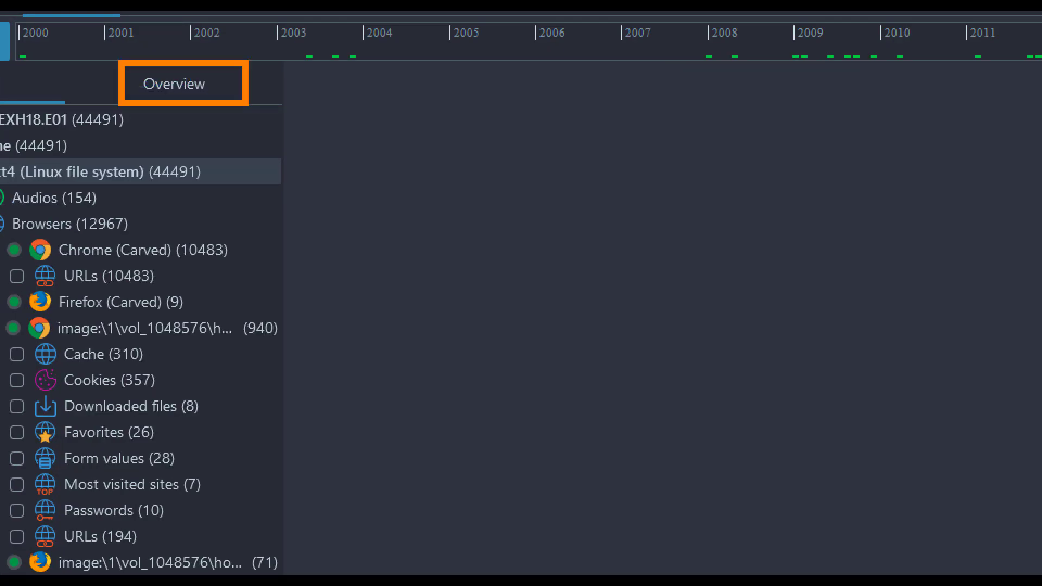
click(163, 88)
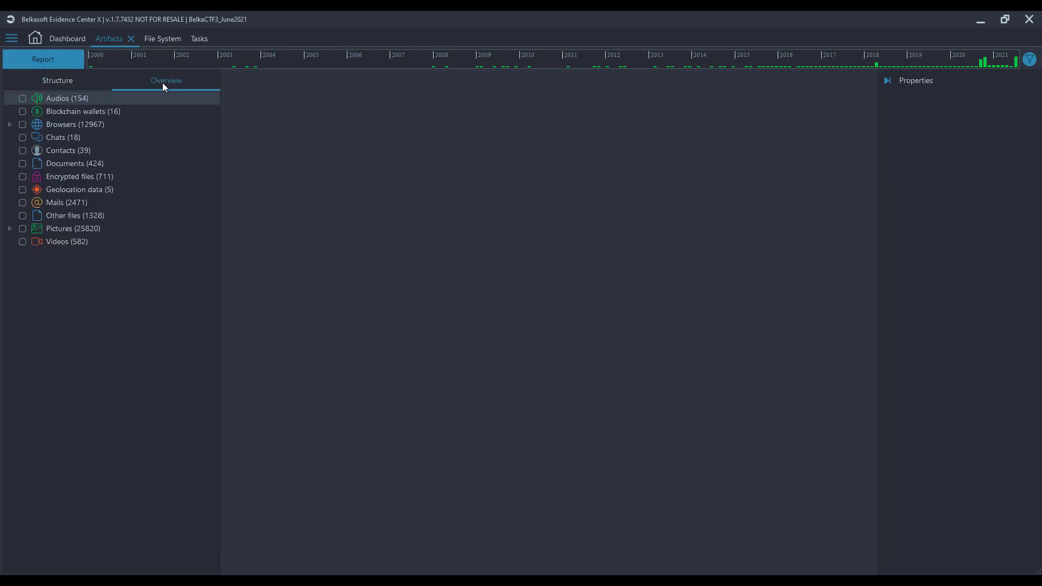
click(79, 101)
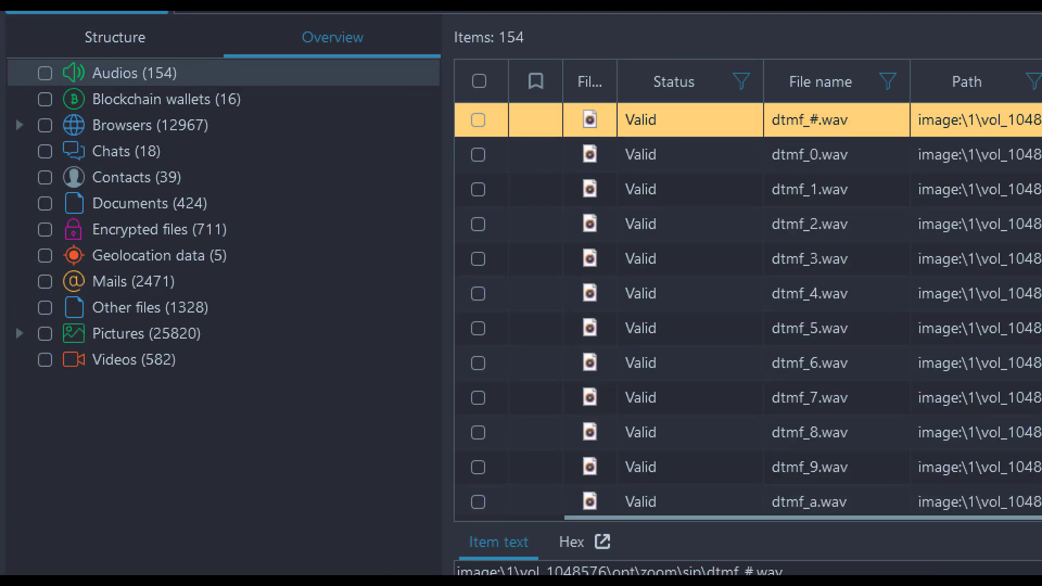
Step: List the saved browser passwords and filter them by host names containing "forum"
click(22, 123)
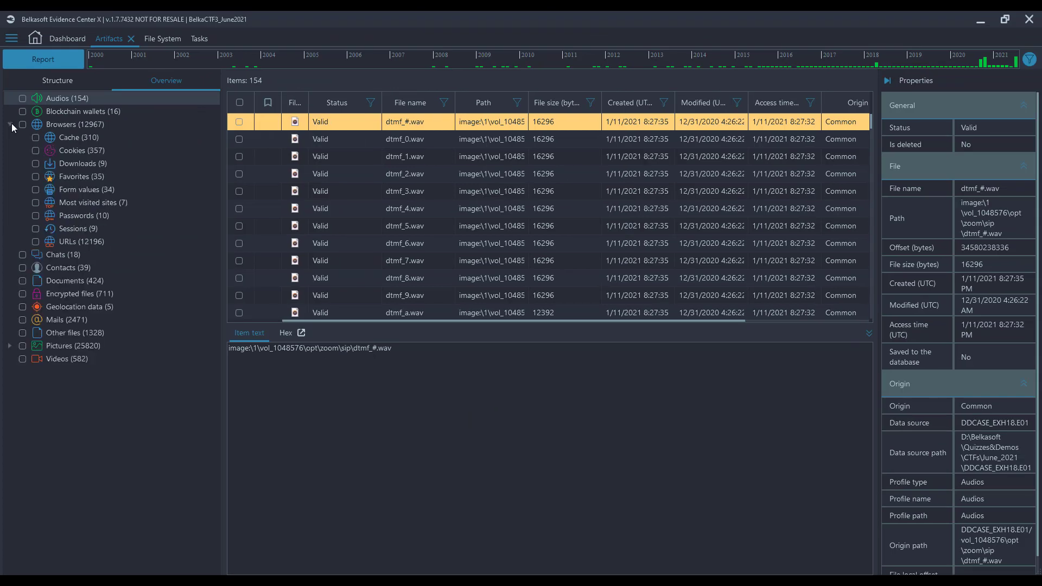
click(77, 216)
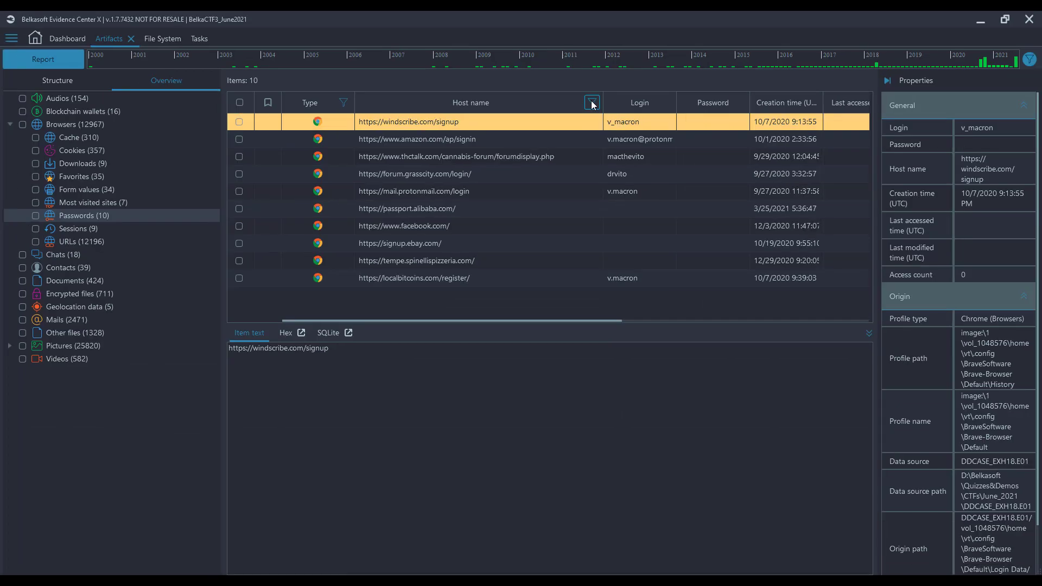
click(592, 104)
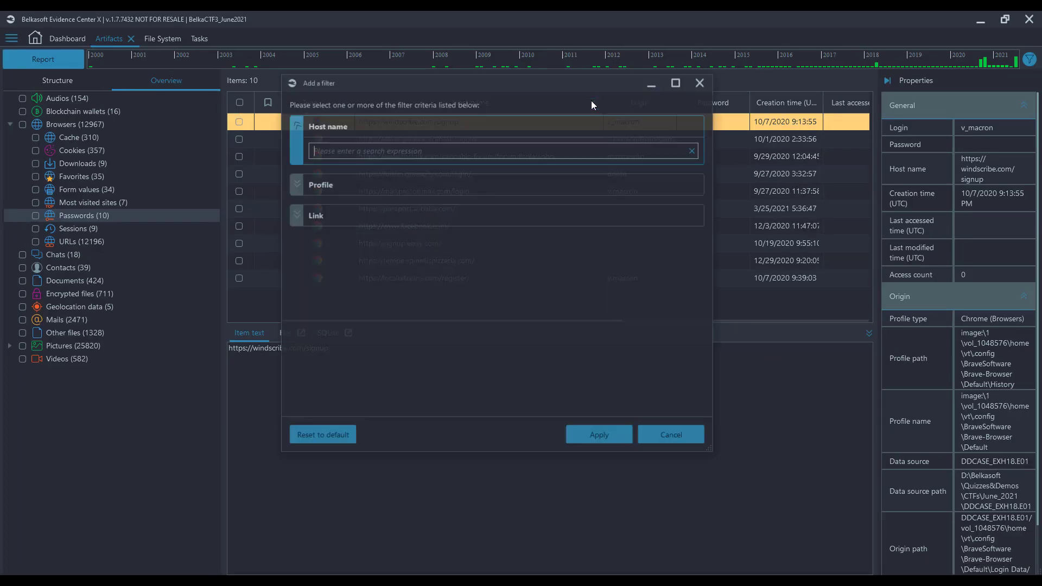
click(362, 151)
text(forum)
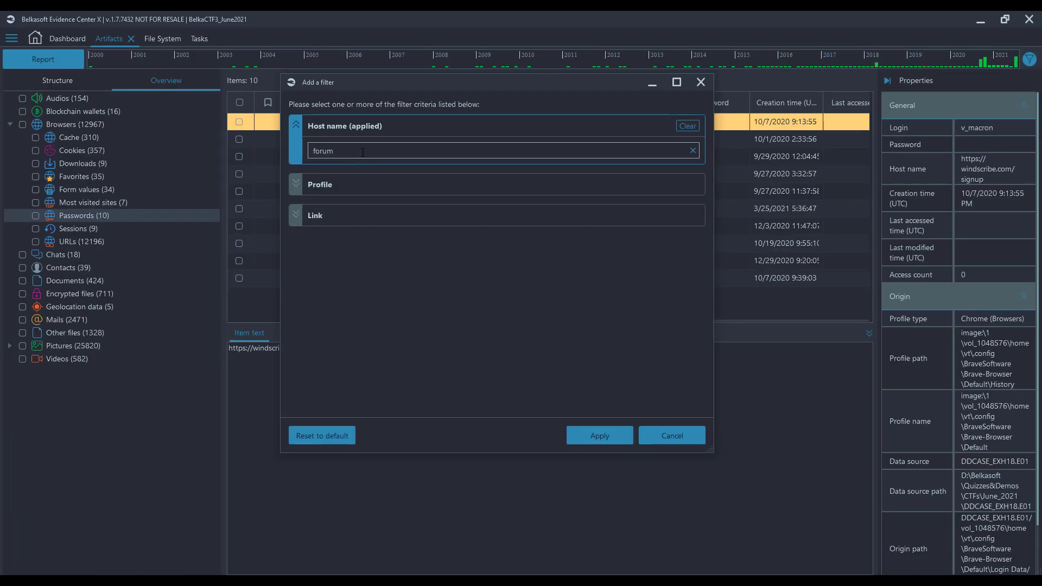
click(585, 434)
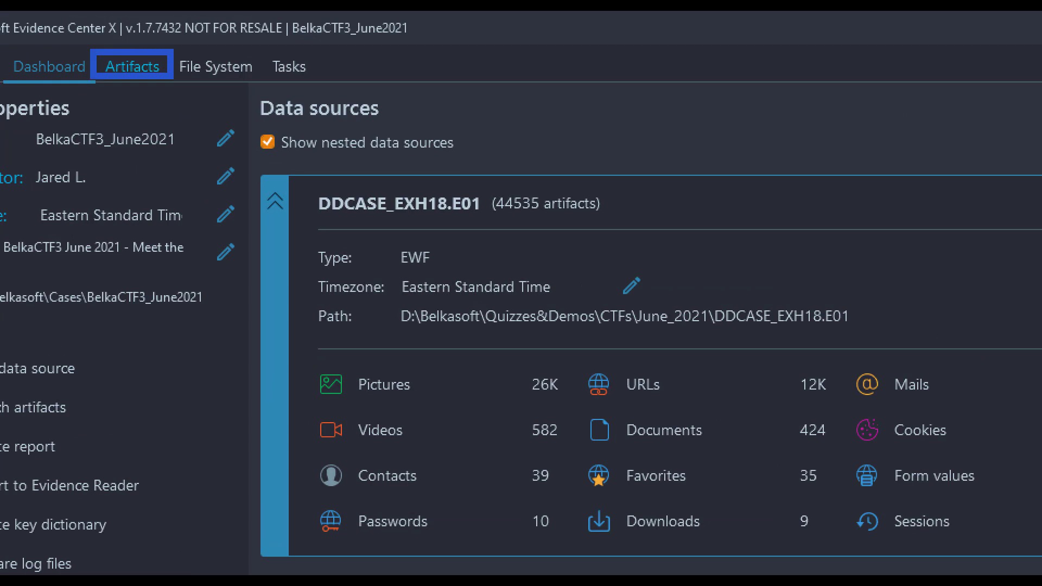
Step: List the browser form values, sort them by creation time, and examine the address entries
click(142, 64)
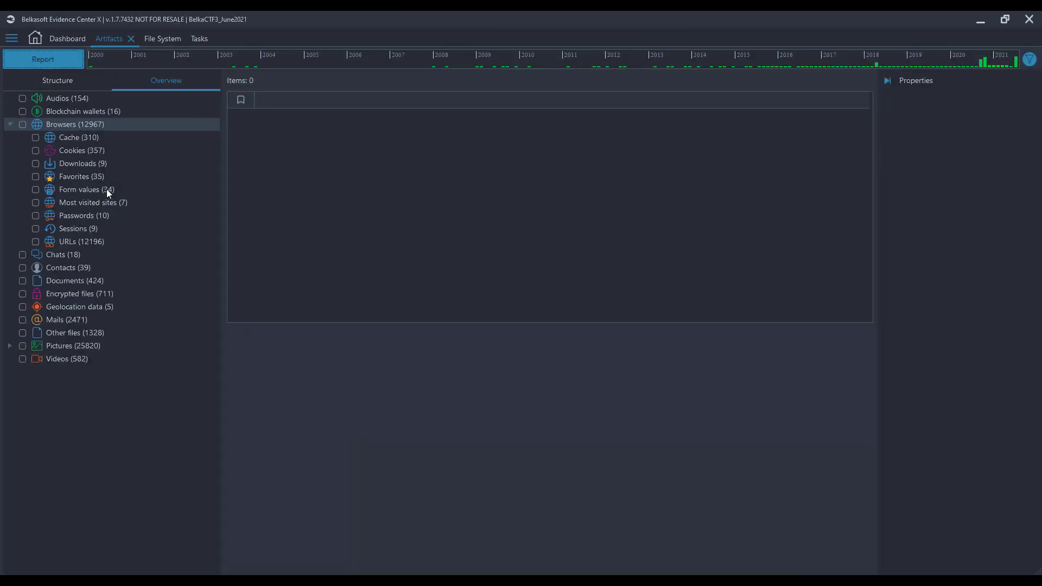
click(106, 190)
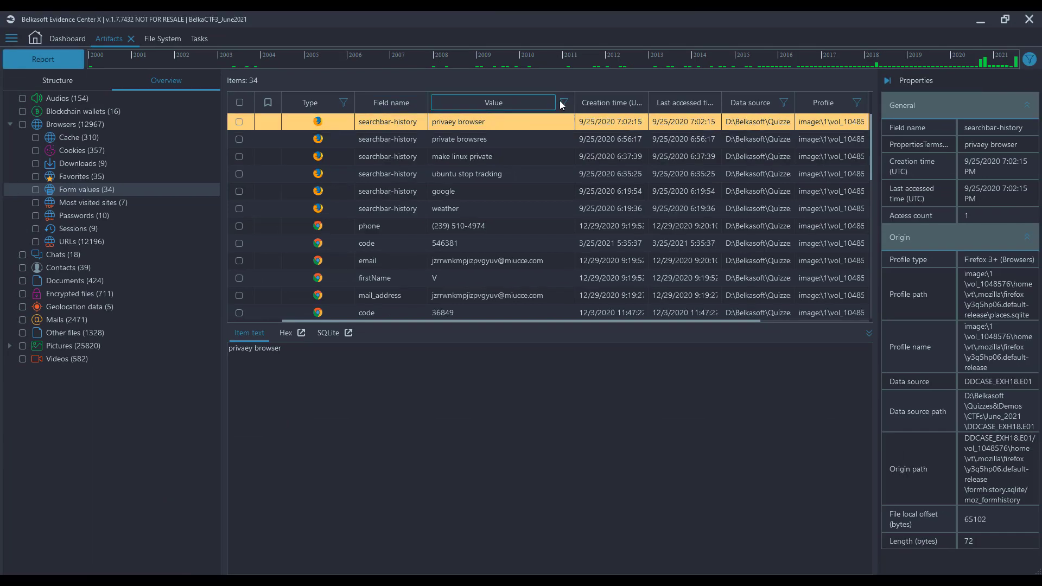
click(623, 104)
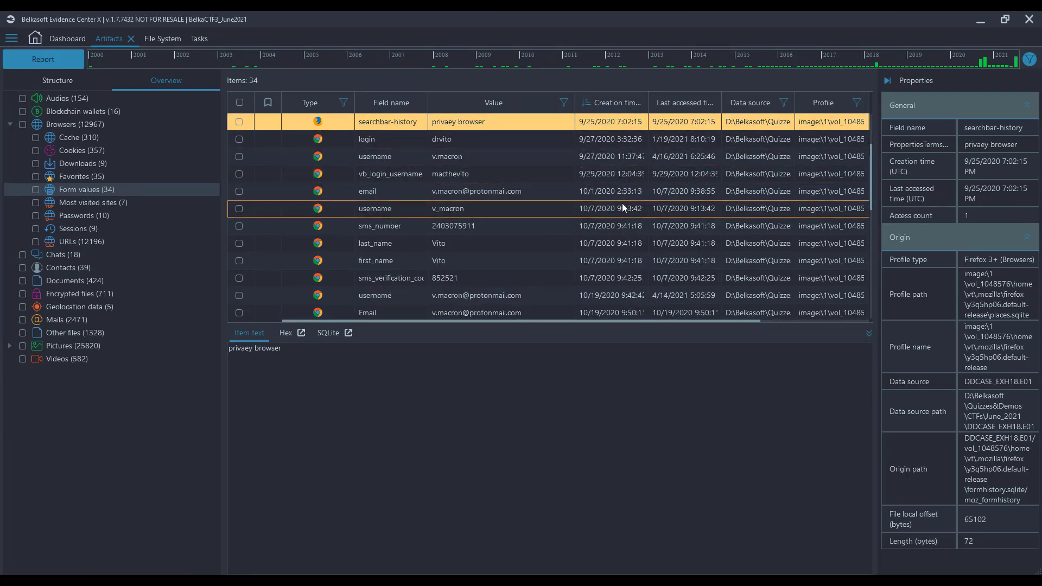
scroll(622, 208, down, 1)
scroll(622, 207, down, 3)
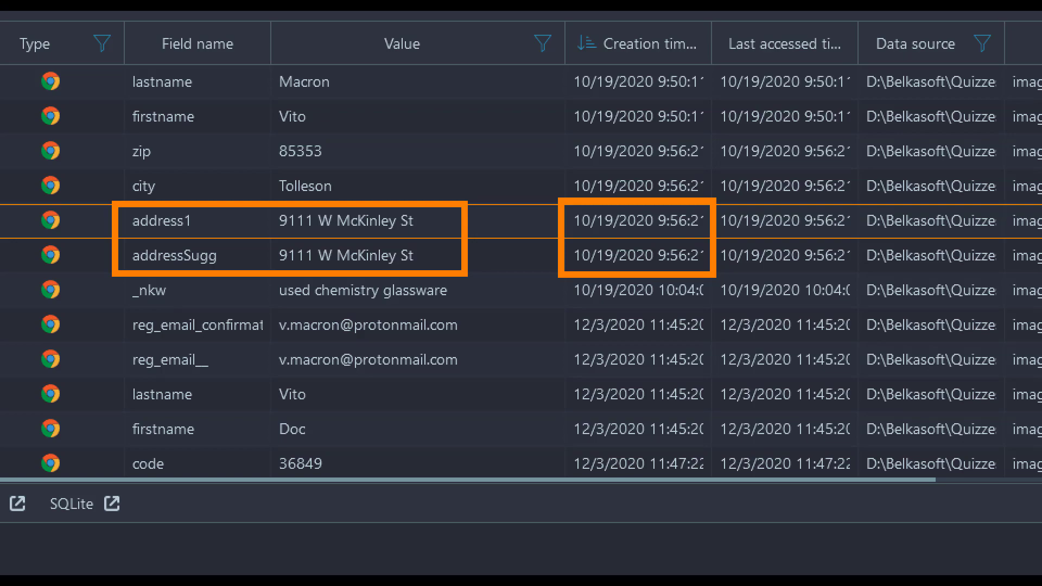
click(467, 276)
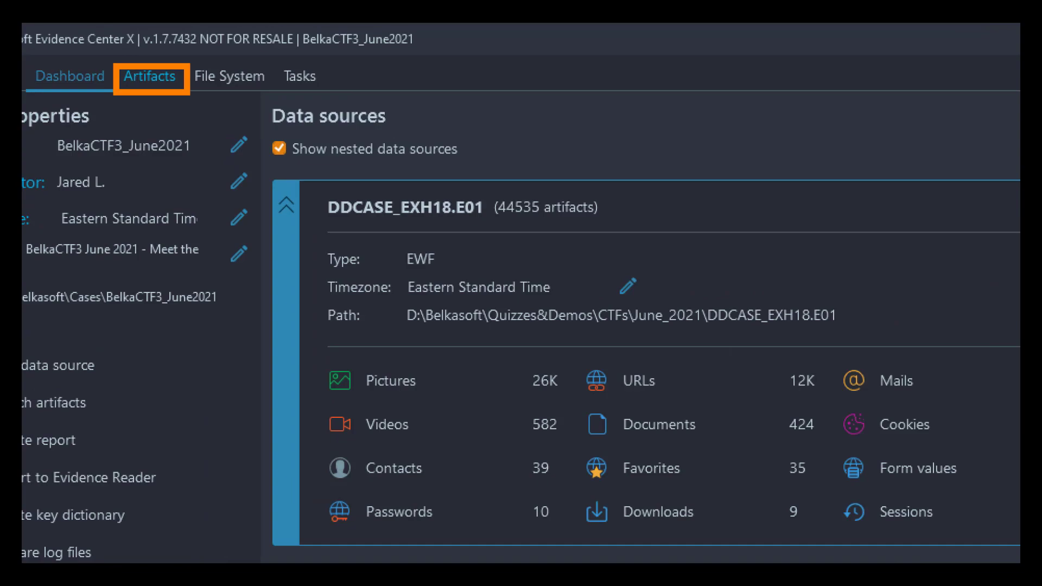
Step: Examine the carved Chrome URLs among the case artifacts for eBay chemistry glassware listings
click(143, 79)
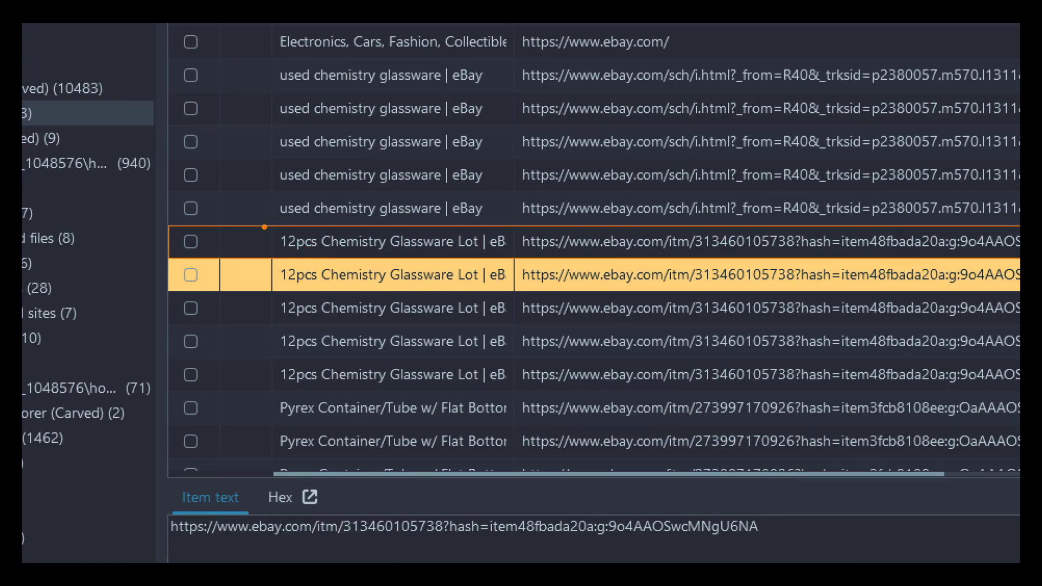
mouse_move(275, 227)
mouse_down()
mouse_move(285, 258)
mouse_move(504, 258)
mouse_up()
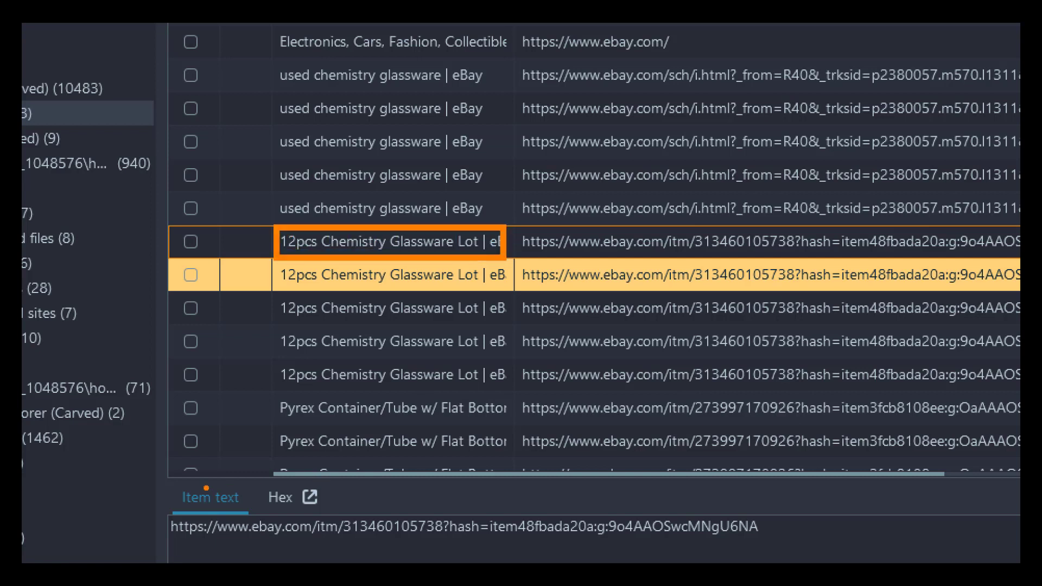
Step: Examine the 12pcs Chemistry Glassware Lot, Pyrex Container/Tube and Pyrex Funnel eBay entries among the carved Chrome URLs
mouse_move(278, 397)
mouse_down()
mouse_move(384, 421)
mouse_move(523, 421)
mouse_up()
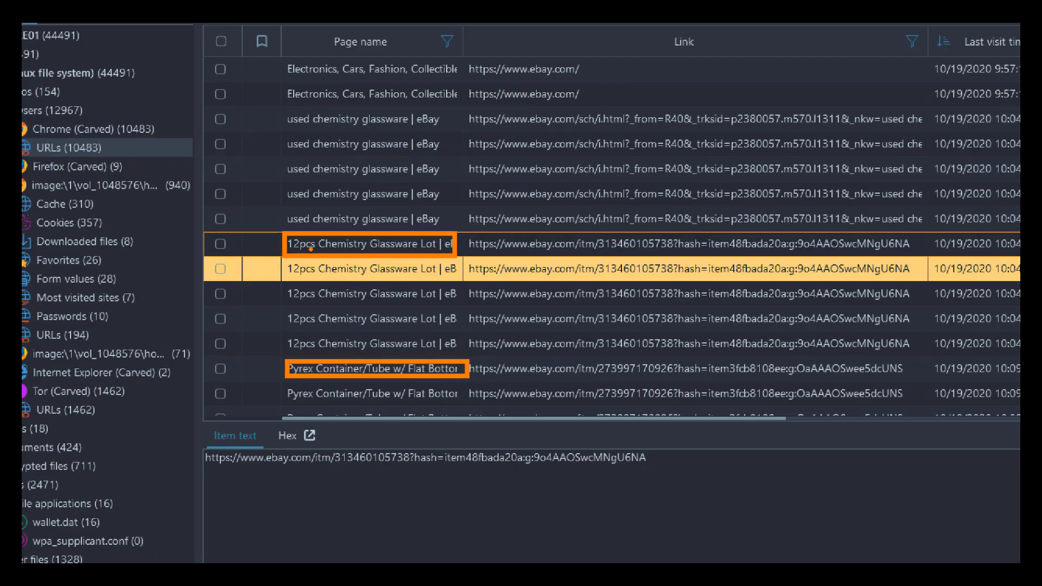
scroll(311, 250, down, 1)
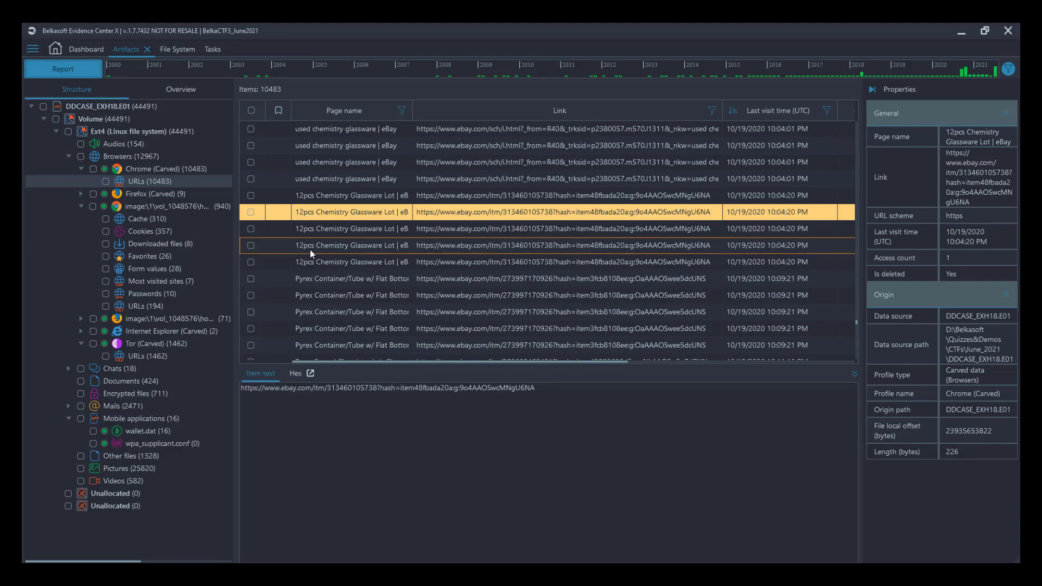
scroll(311, 251, down, 1)
scroll(311, 253, down, 1)
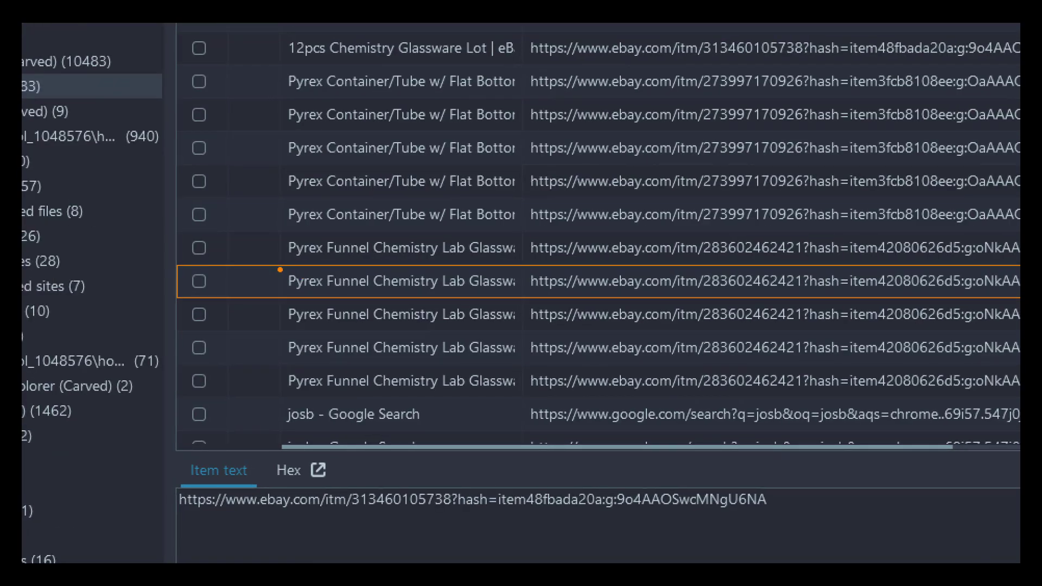
mouse_move(277, 266)
mouse_down()
mouse_move(408, 296)
mouse_move(536, 297)
mouse_up()
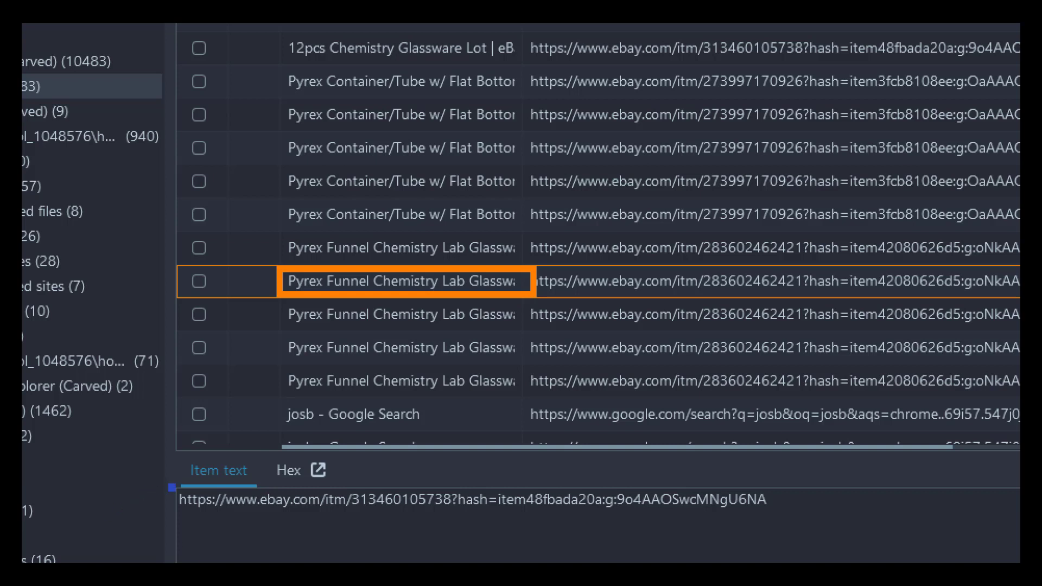
drag(168, 485, 814, 520)
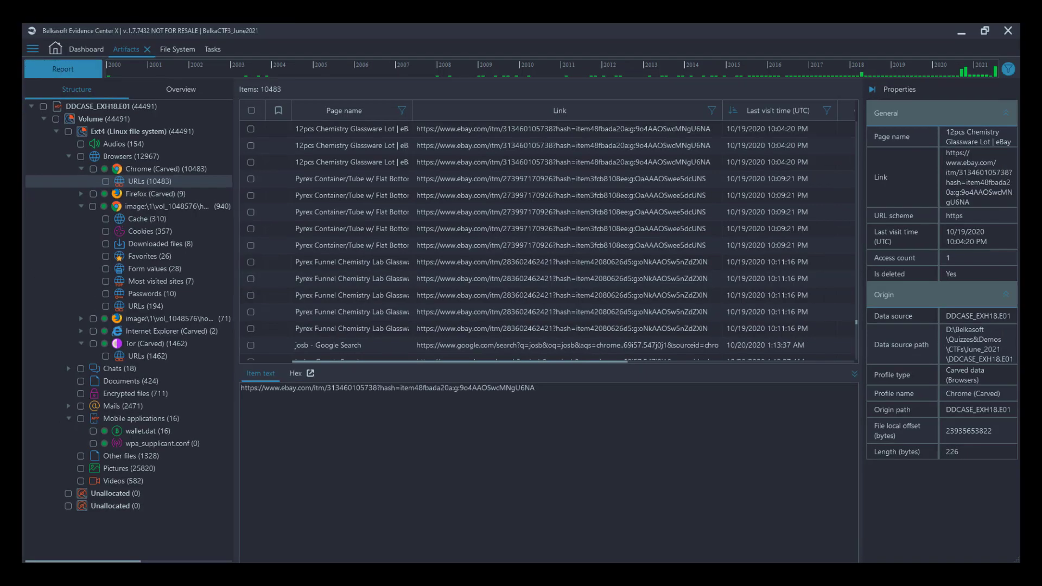
click(510, 328)
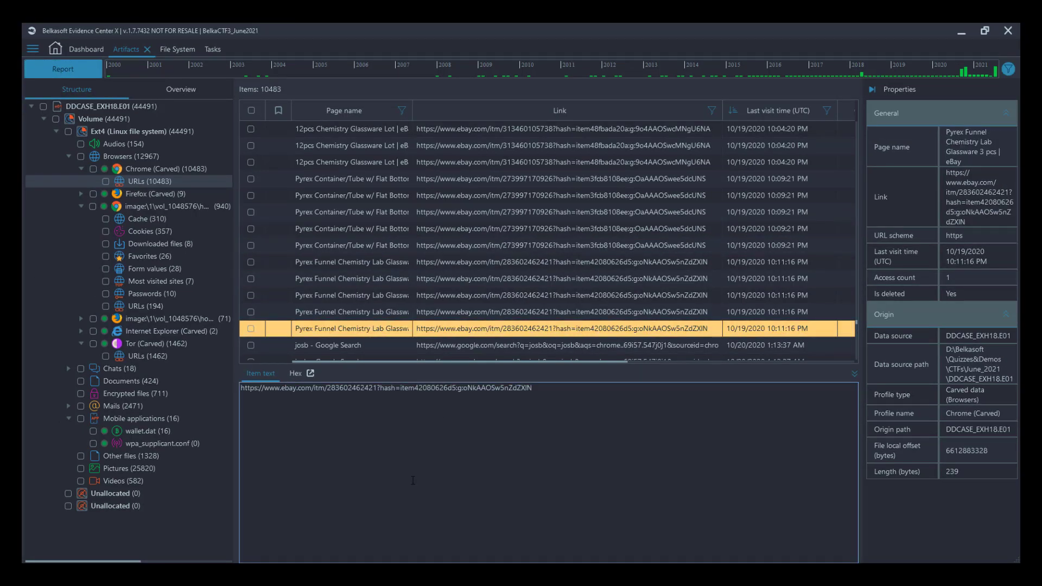
click(302, 387)
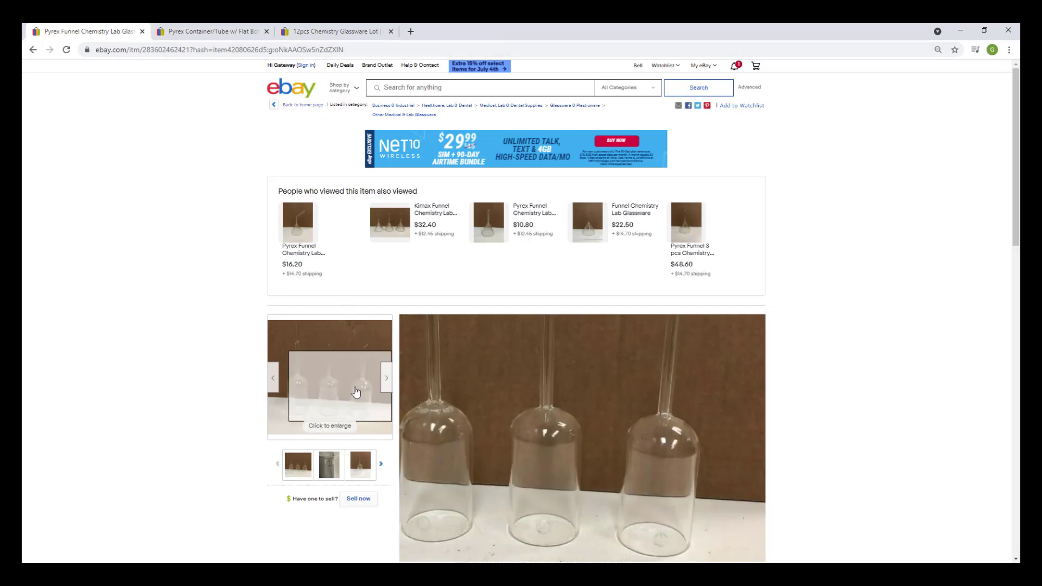
Step: Switch to the web browser and compare the eBay pages for the Pyrex container, Pyrex funnel and 12pcs glassware listings
click(242, 32)
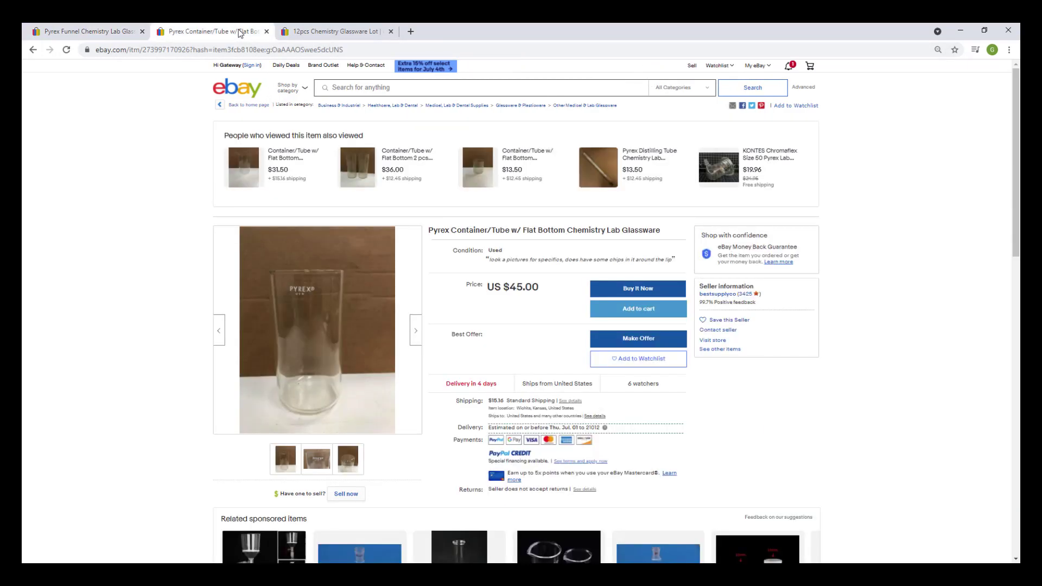
click(121, 34)
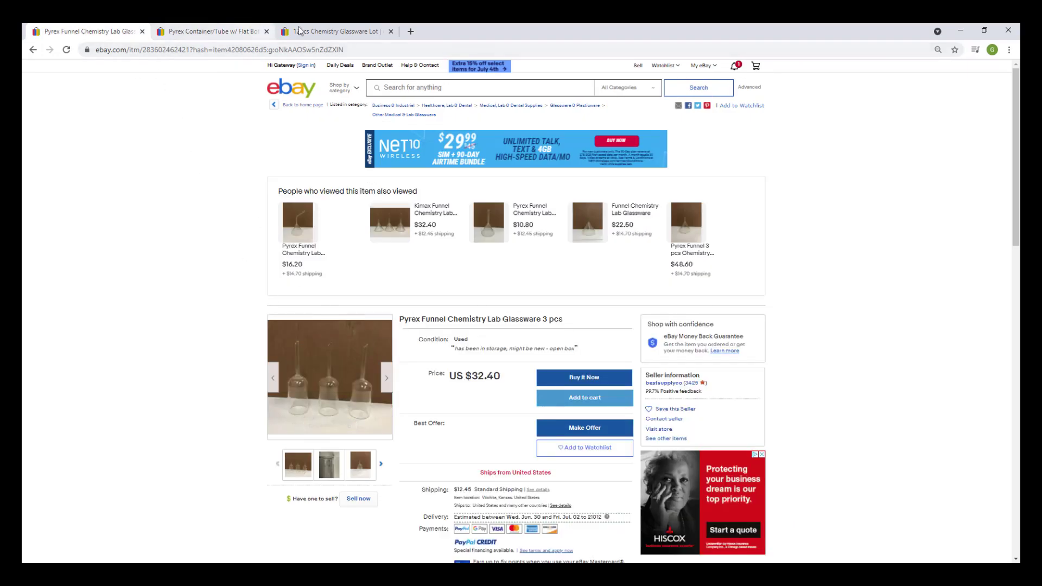
click(354, 37)
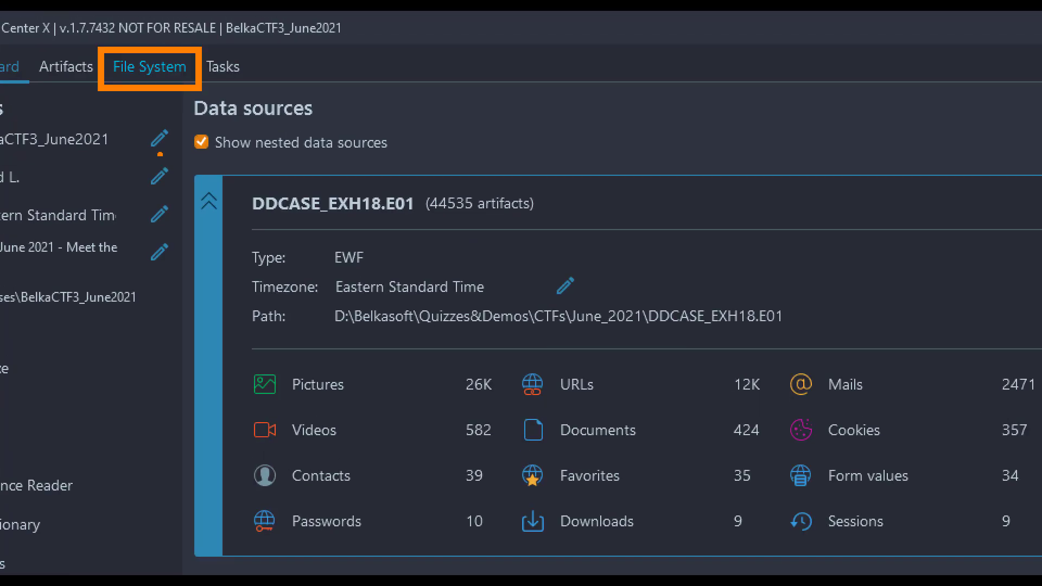
Step: Open the .bash_history file from the home\vt folder in the Hex Viewer and search it for the text "media"
click(152, 59)
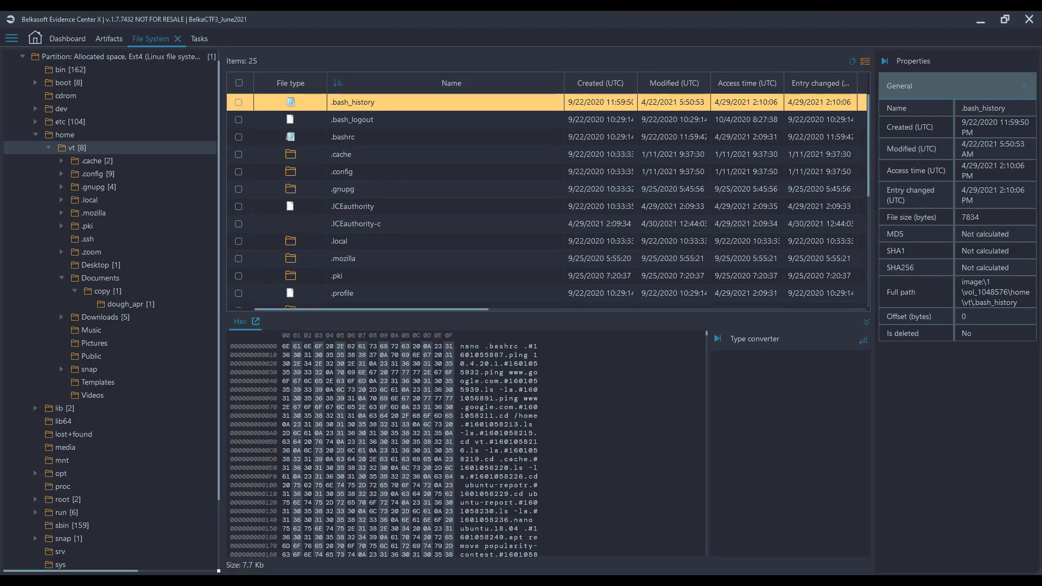
click(258, 322)
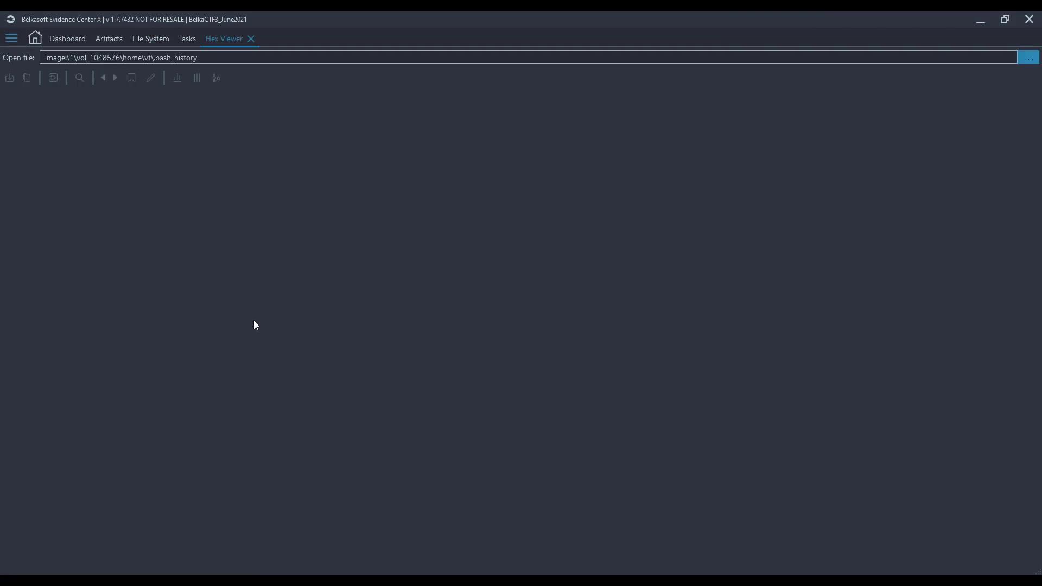
click(79, 78)
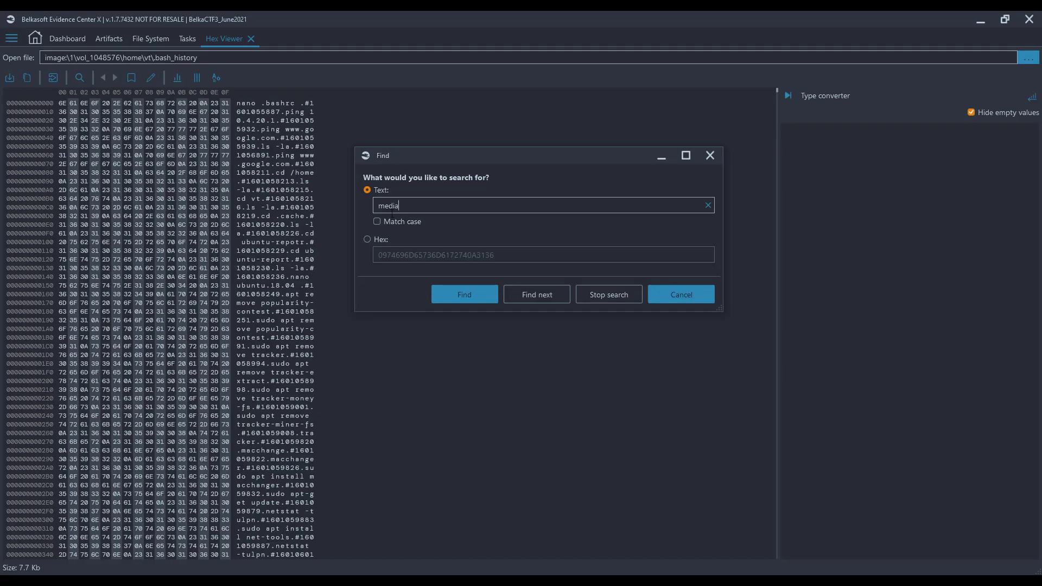
click(446, 290)
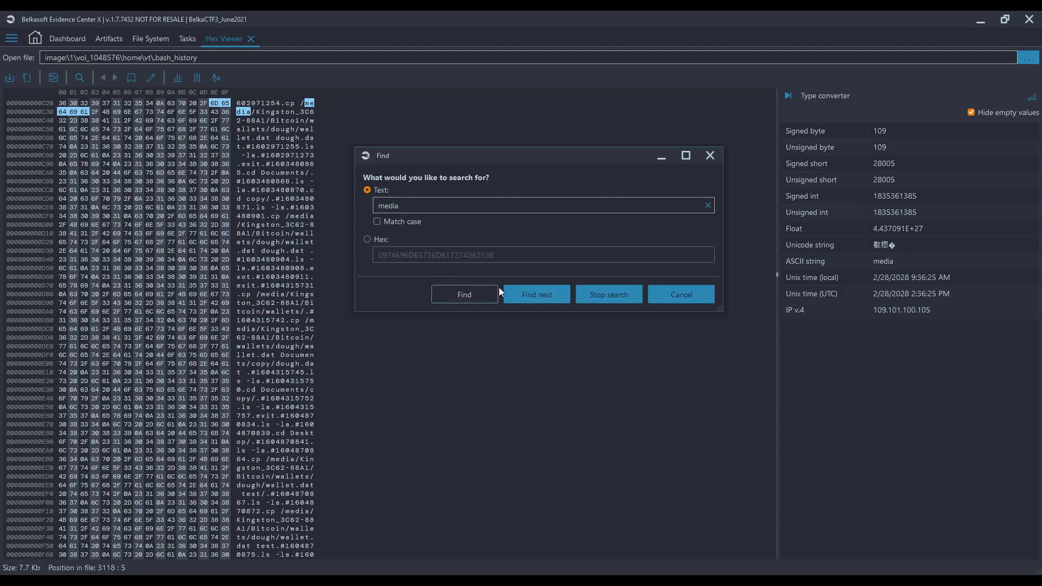
click(679, 294)
scroll(260, 138, up, 2)
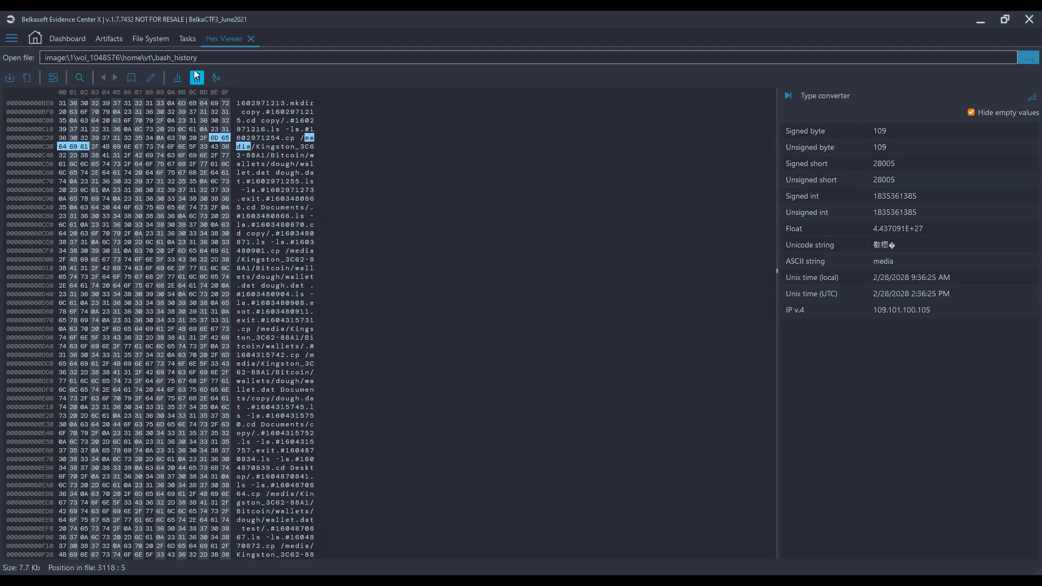
Step: Return to the file system and list the contents of the var\log folder
click(160, 41)
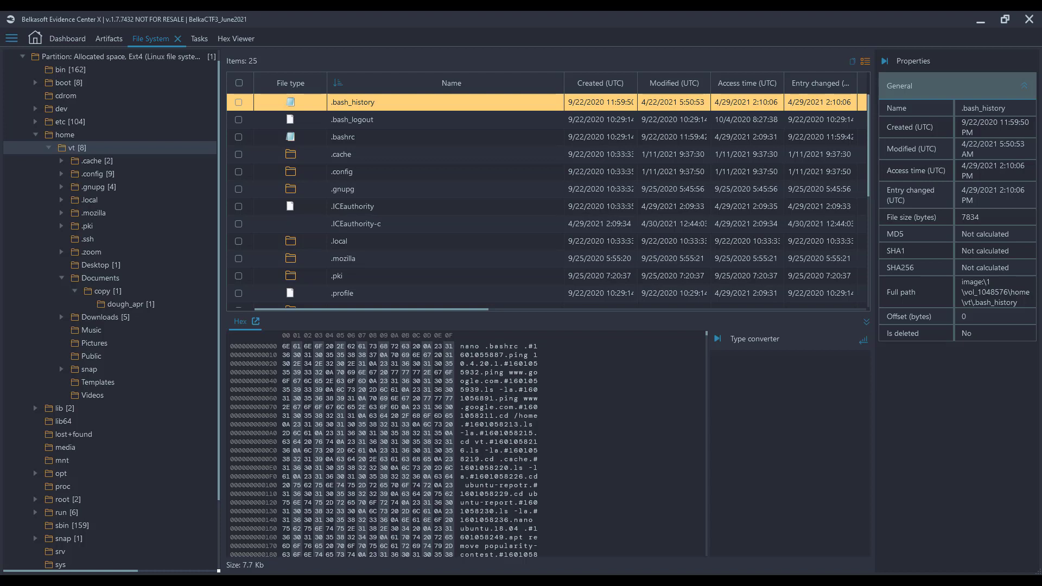
scroll(141, 258, down, 1)
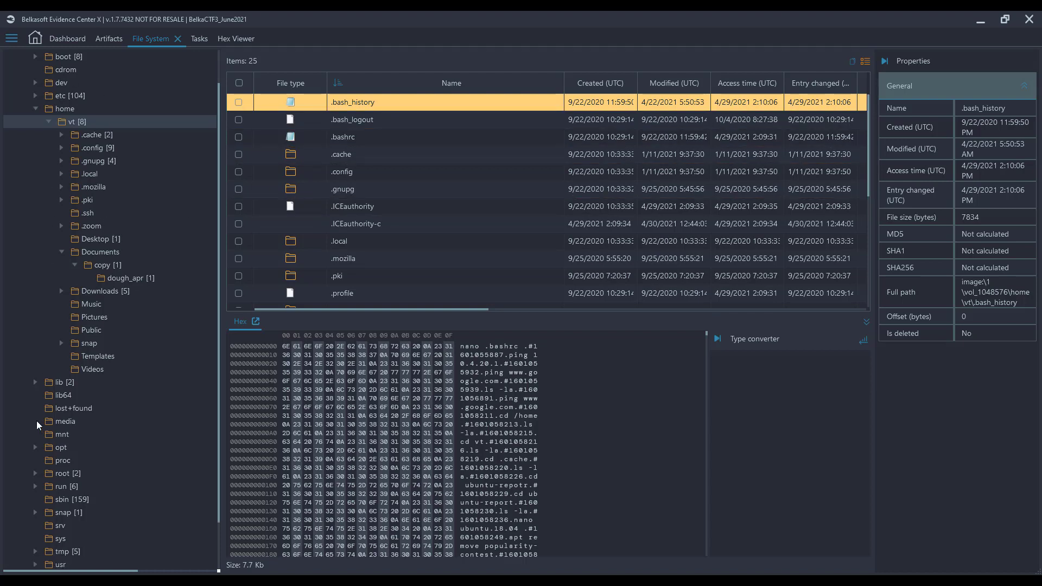
scroll(44, 493, down, 2)
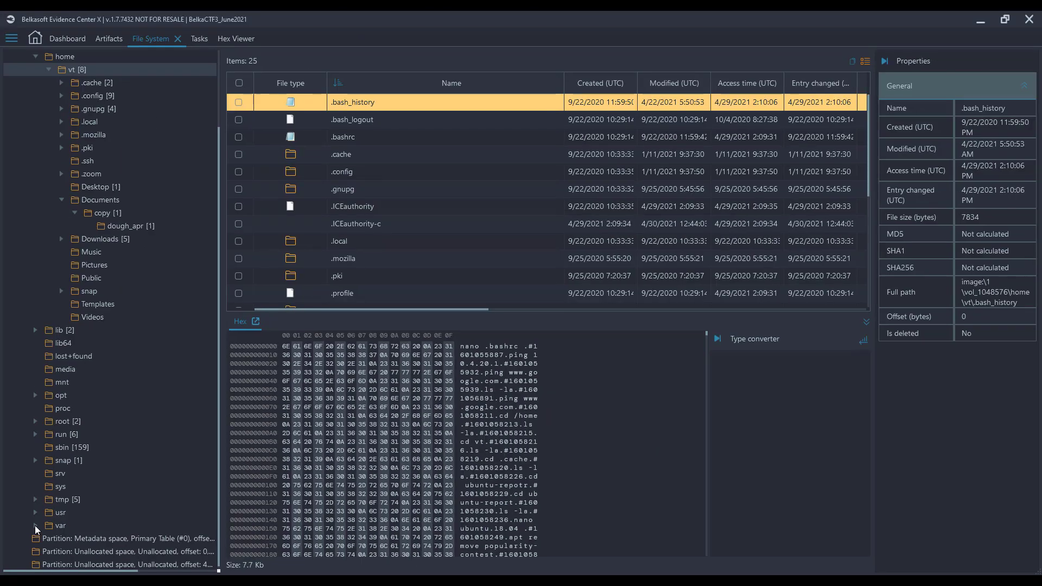
click(35, 526)
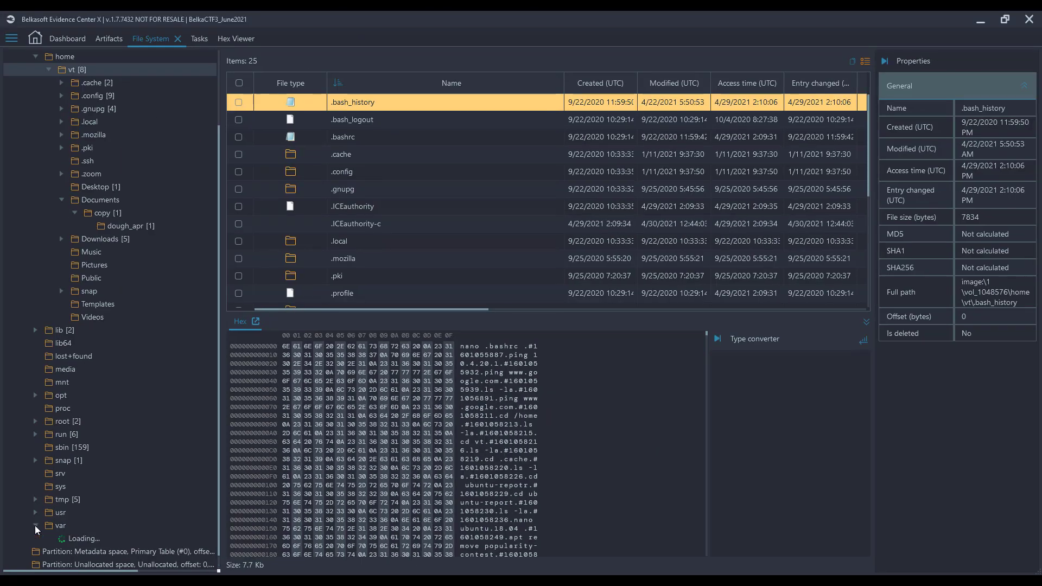
scroll(104, 488, down, 4)
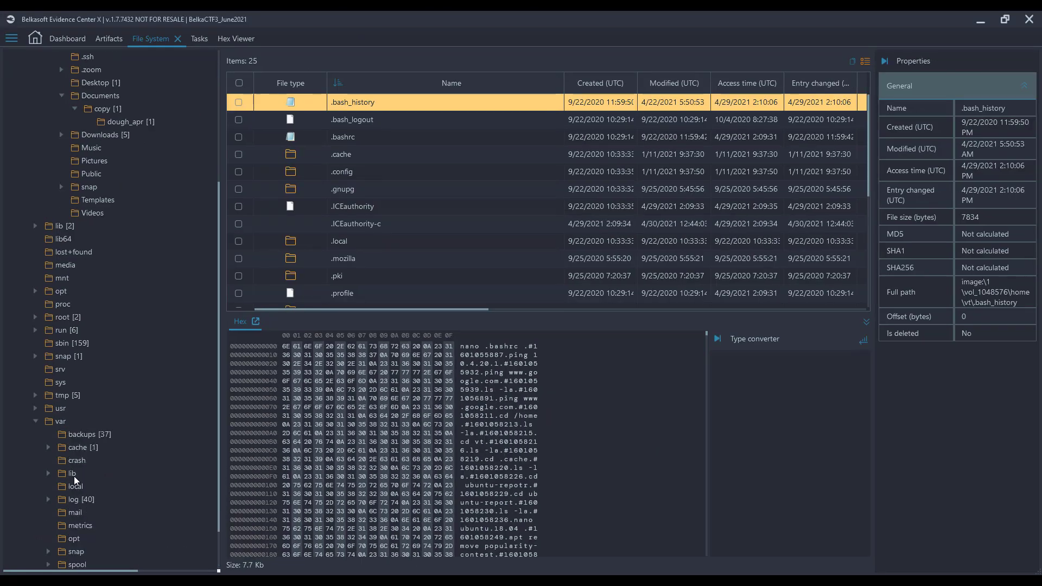
click(72, 499)
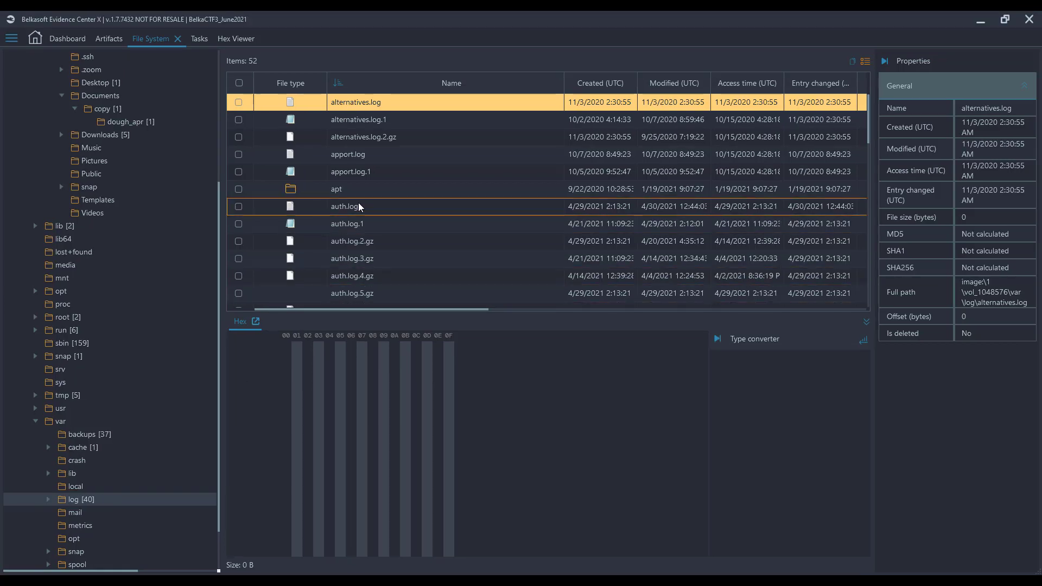
Step: Select kern.log.4.gz in the log folder and check the options for copying the file to a folder
scroll(376, 115, down, 12)
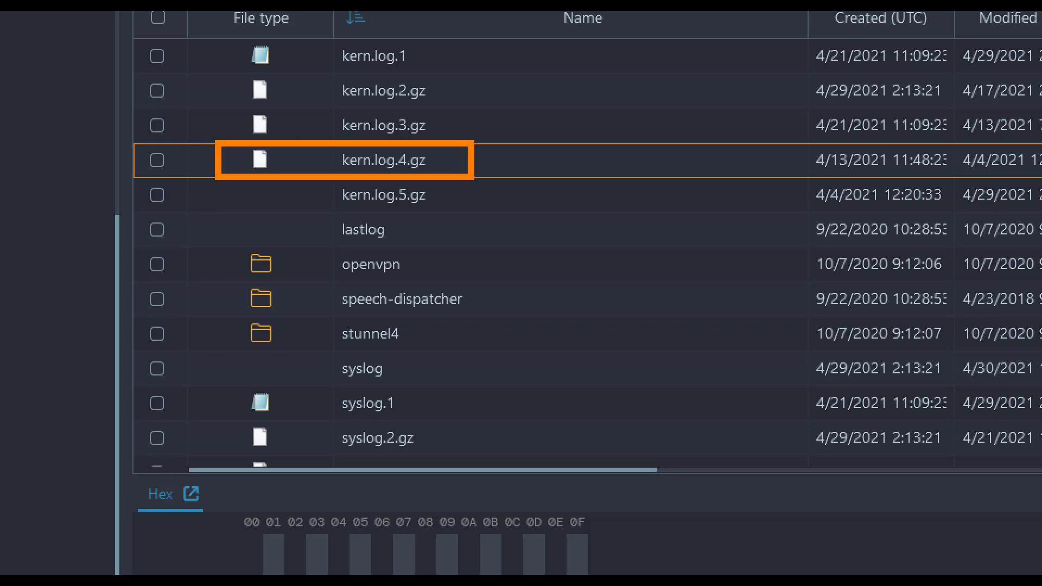
right_click(392, 156)
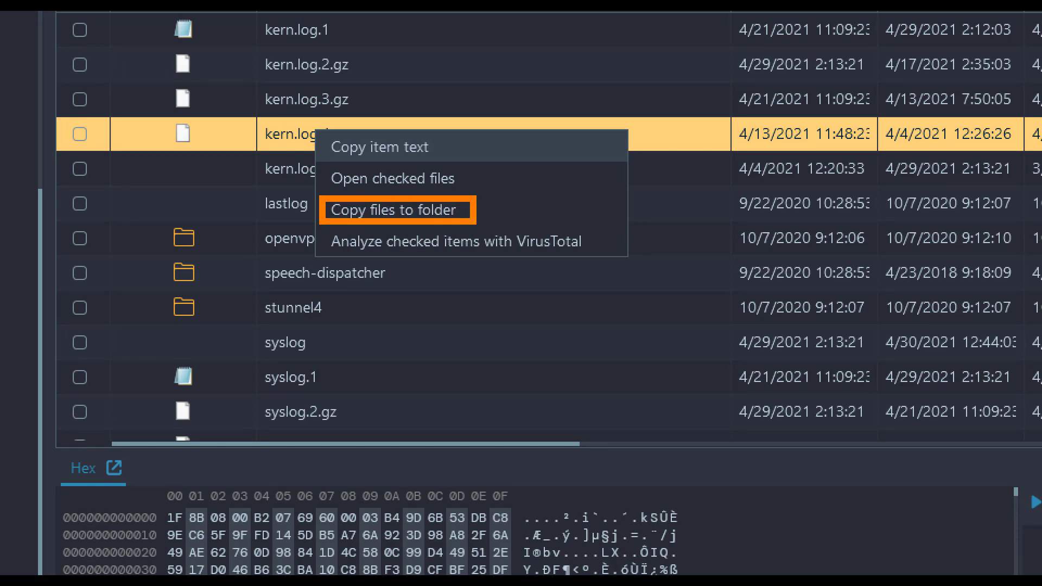
key(Escape)
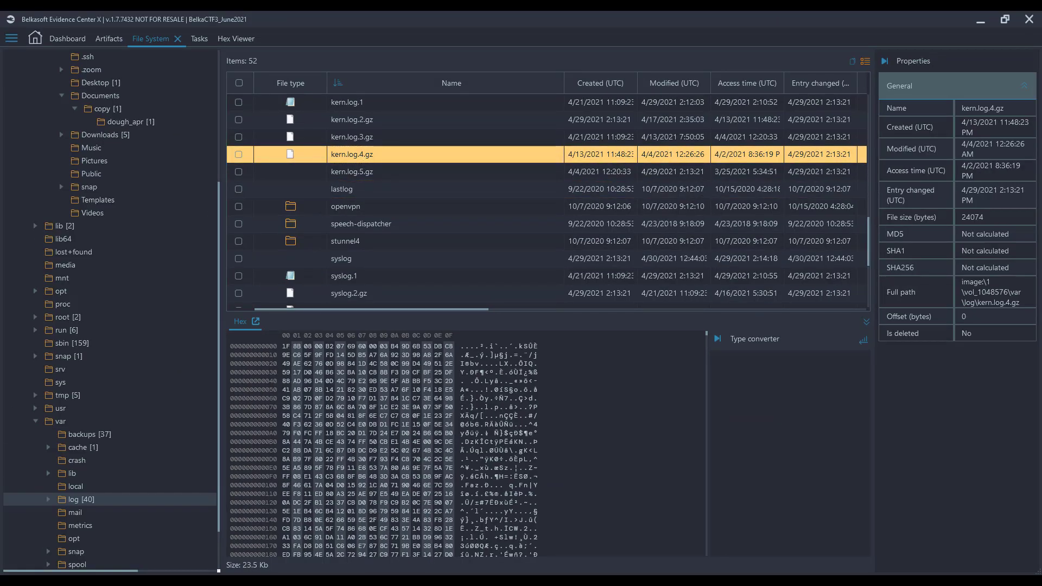
Step: Switch to the SIFT Workstation virtual machine and log in with the account password
mouse_move(517, 580)
click(518, 542)
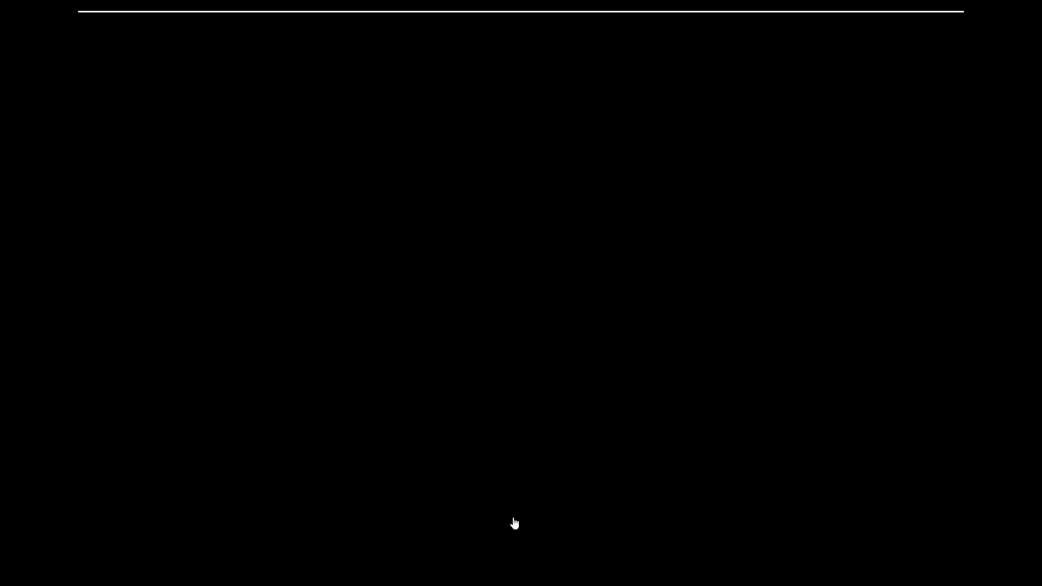
mouse_move(485, 343)
click(495, 323)
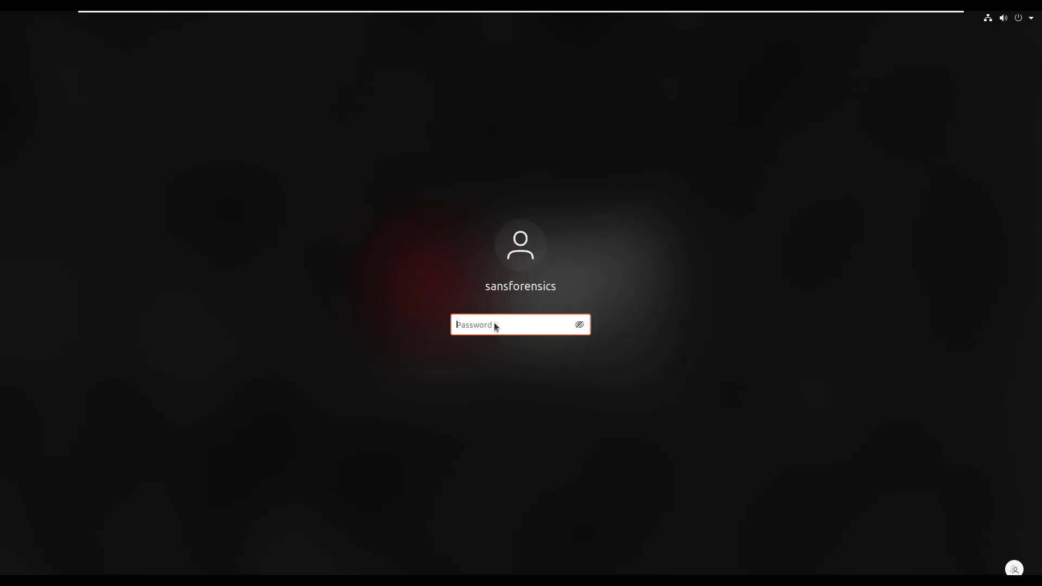
text(●●●●●●●●●)
key(Return)
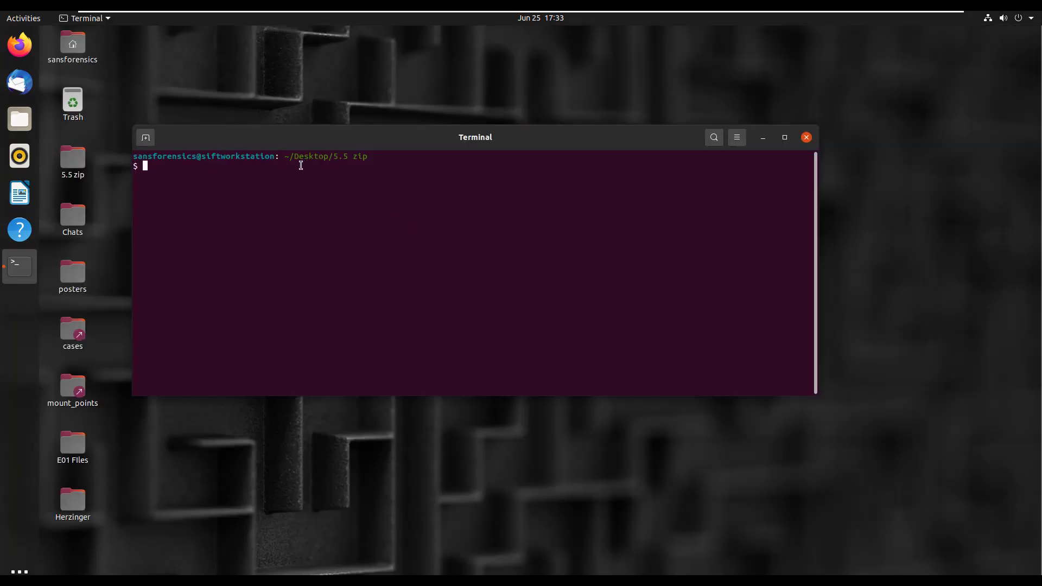
Step: List the files in the 5.5 zip folder and filter the strings of kern.log.4 for "USB" with grep
text(1)
text(ls)
key(Return)
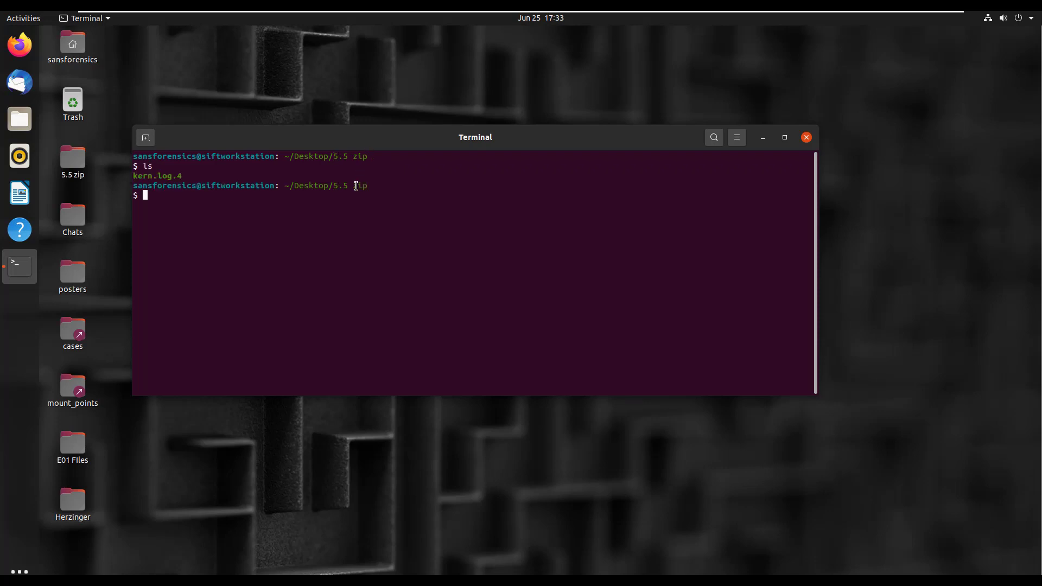
text(strings ke)
key(Tab)
text(| grep USB)
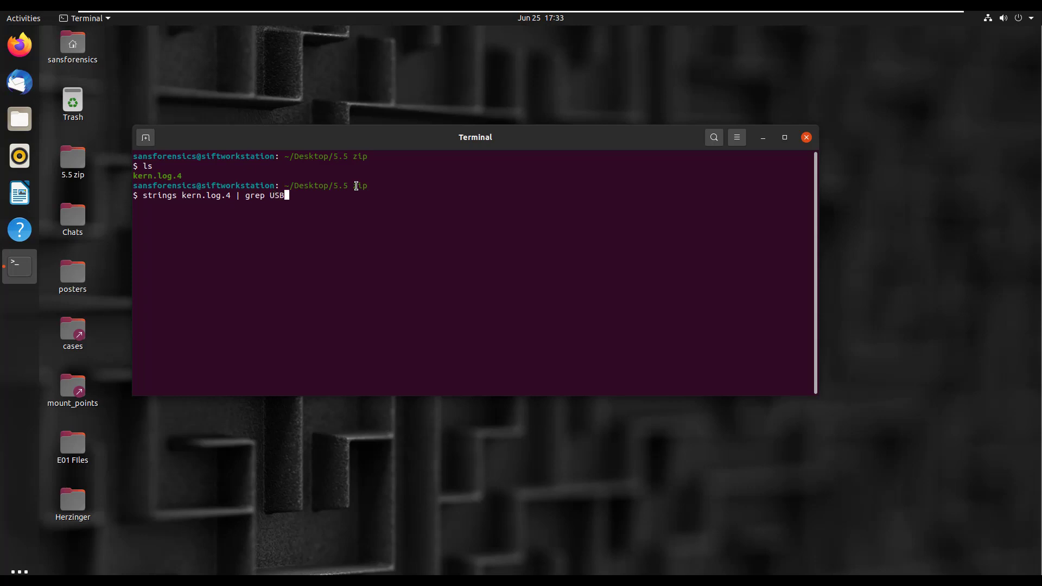
key(Return)
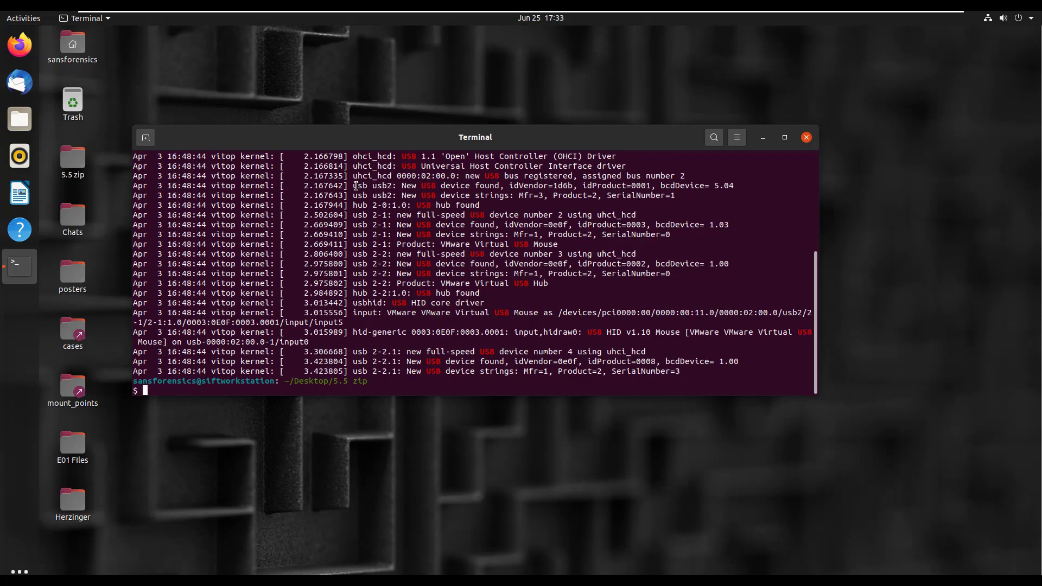
Step: Examine the earliest USB device found entry in the output, highlighting its vendor and product IDs
scroll(458, 255, up, 6)
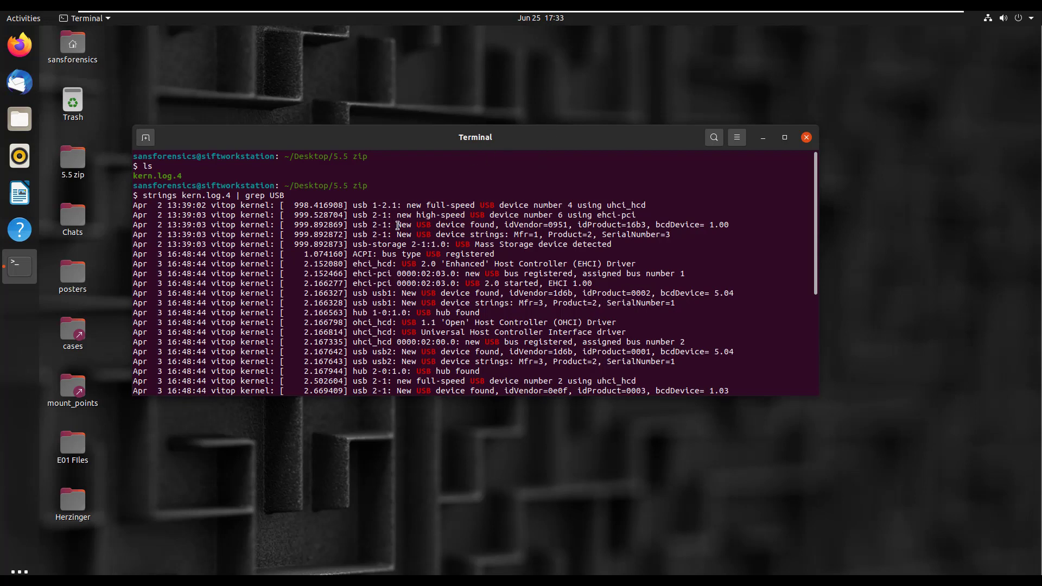
drag(398, 226, 731, 224)
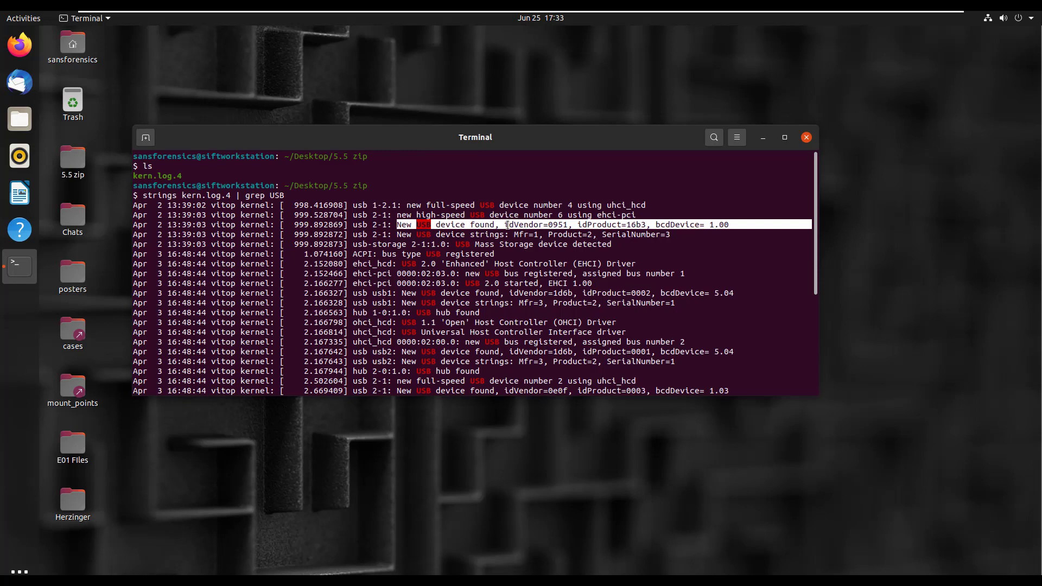
drag(508, 225, 646, 224)
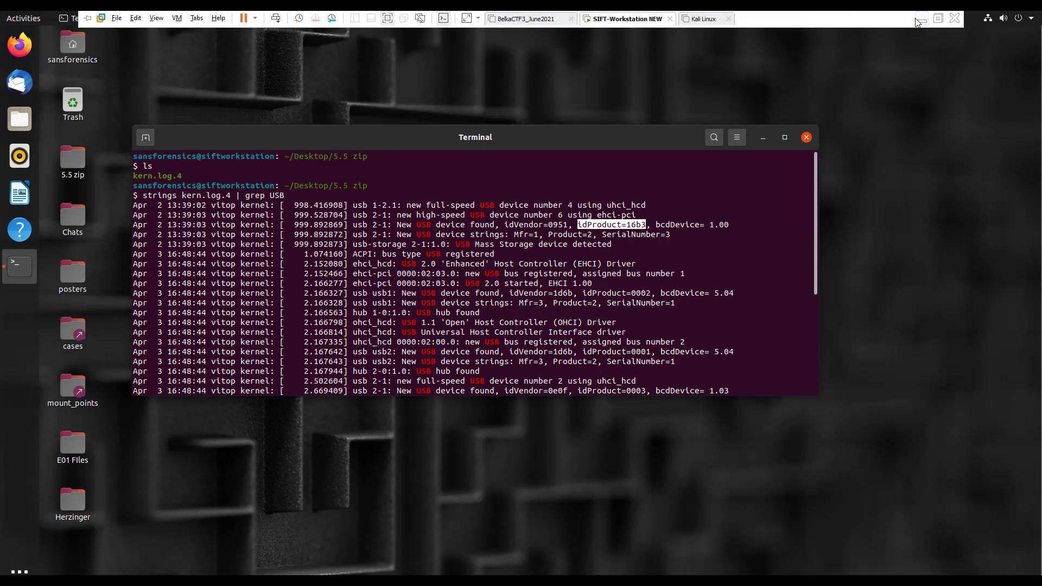
Step: Switch to the web browser and examine the Device Hunt details for USB vendor ID 0951 and device ID 16B3
click(922, 21)
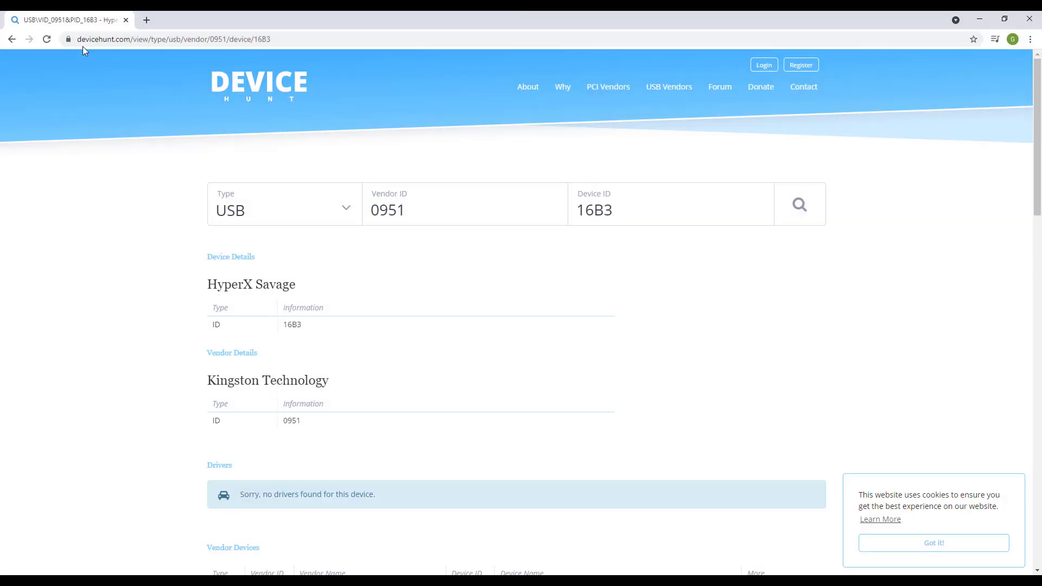
click(225, 211)
click(239, 257)
drag(209, 288, 305, 292)
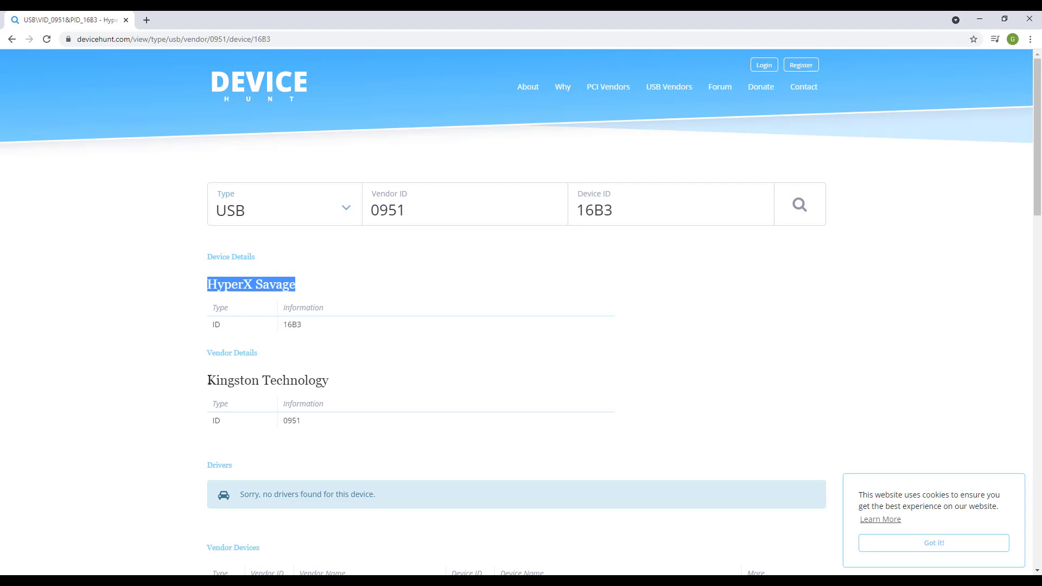
Step: Highlight the vendor name Kingston Technology and search Google for "Kingston TEchnology Hyperx Savage usb"
drag(209, 380, 343, 386)
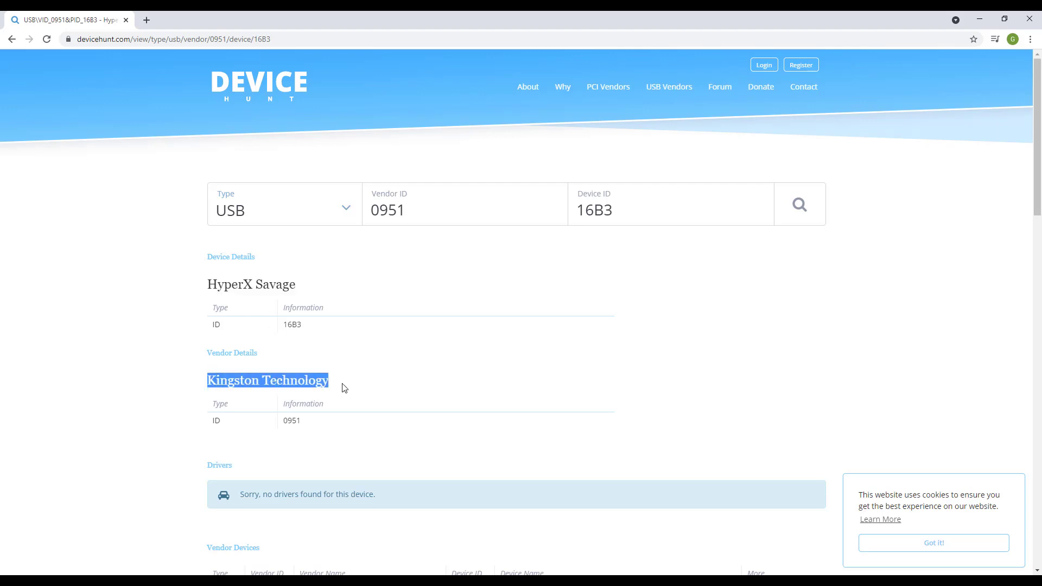
click(147, 42)
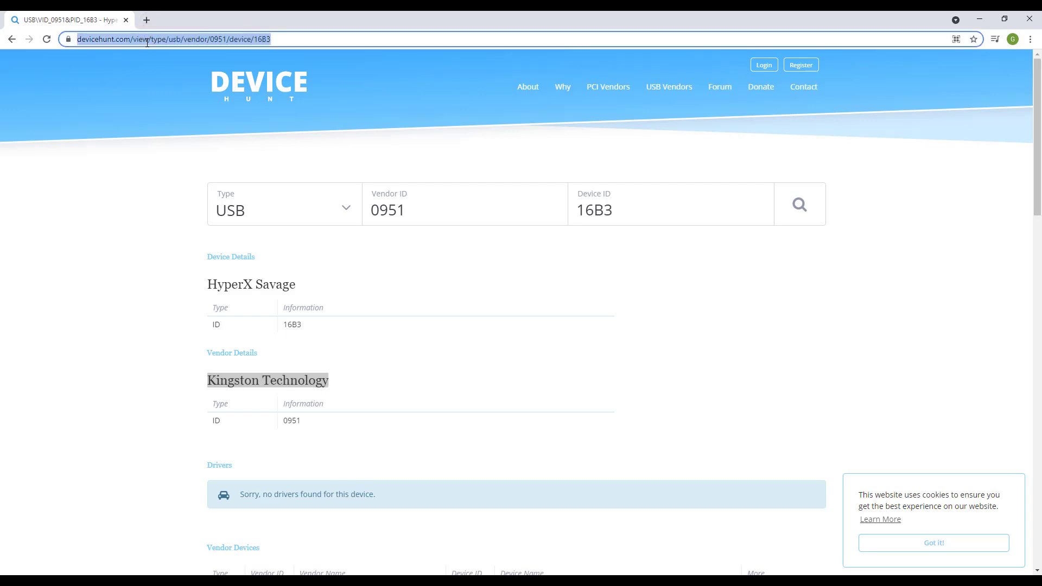
text(google.com)
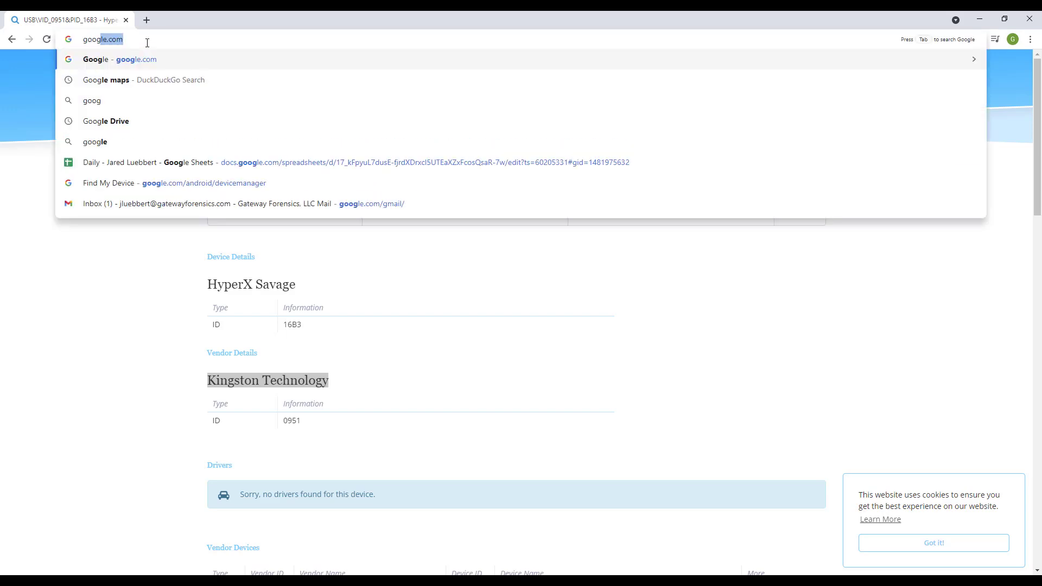
click(146, 59)
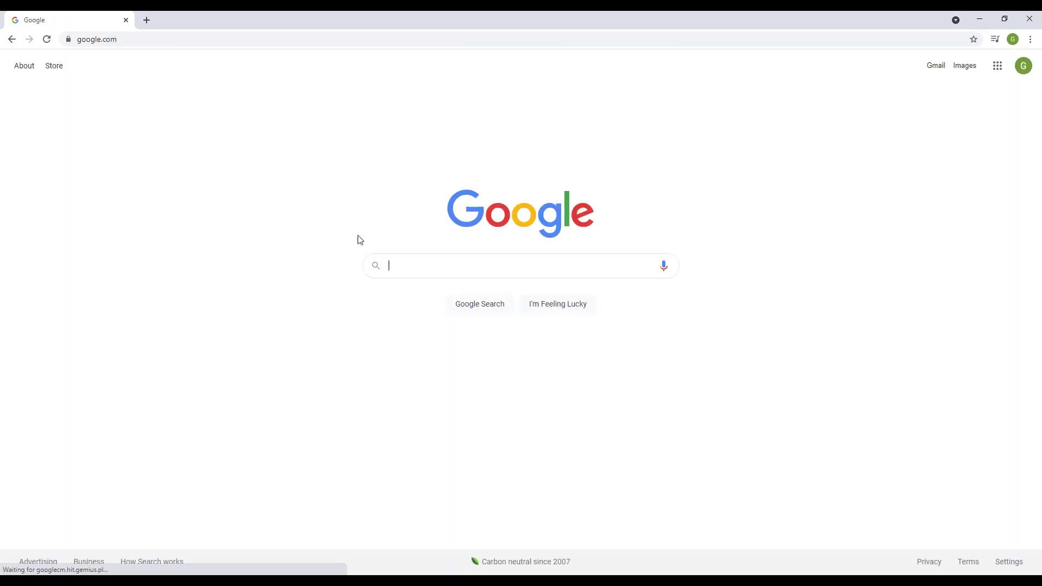
text(K)
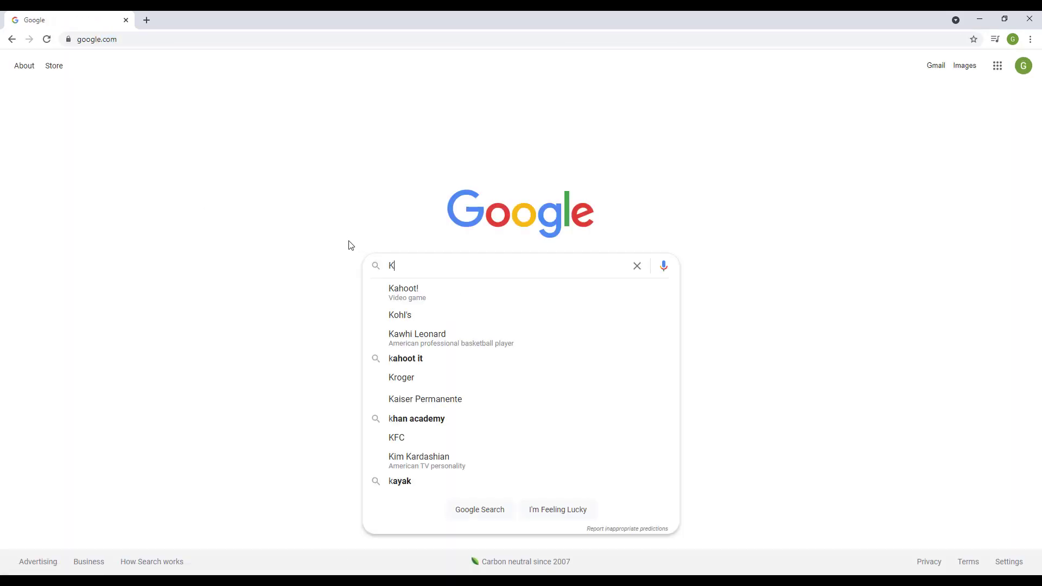
text(ingston TEc)
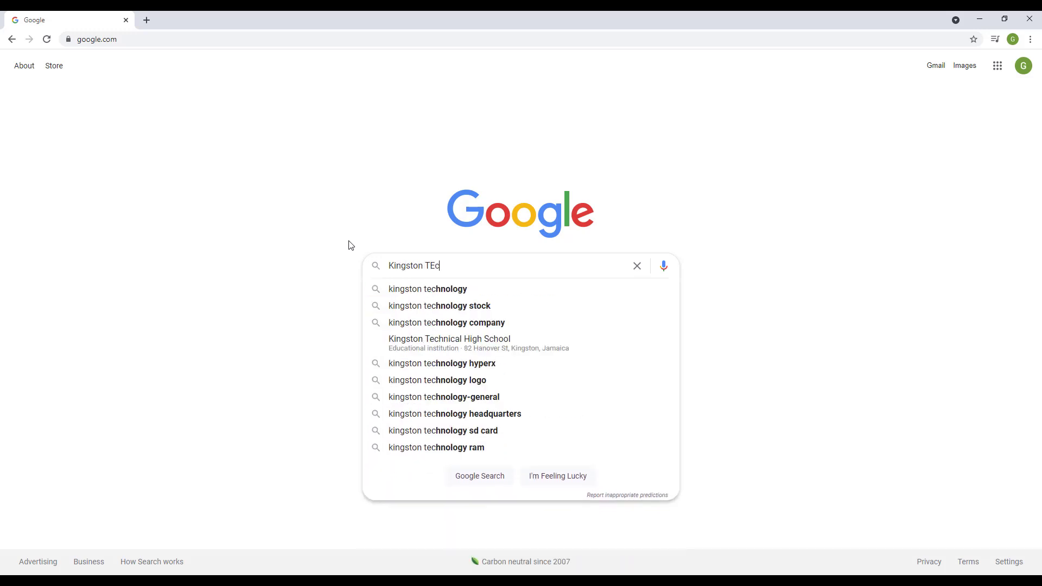
text(hnology H)
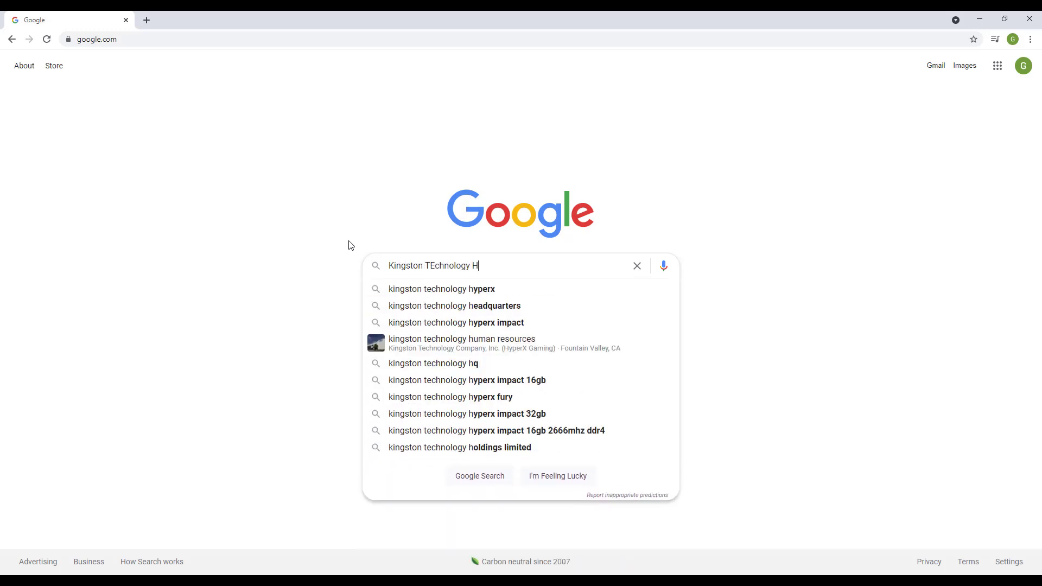
text(yper)
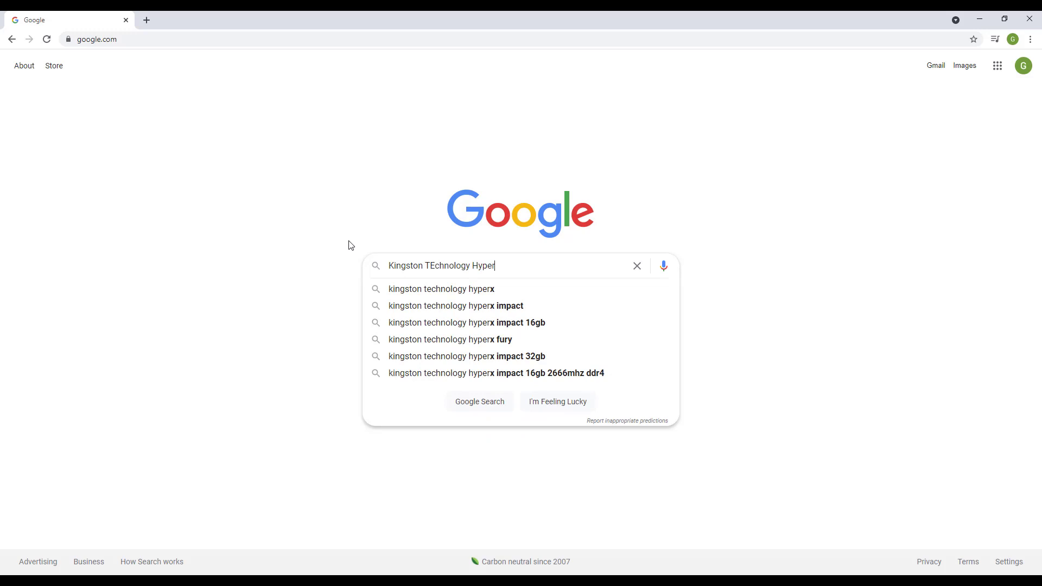
text(x Savage usb)
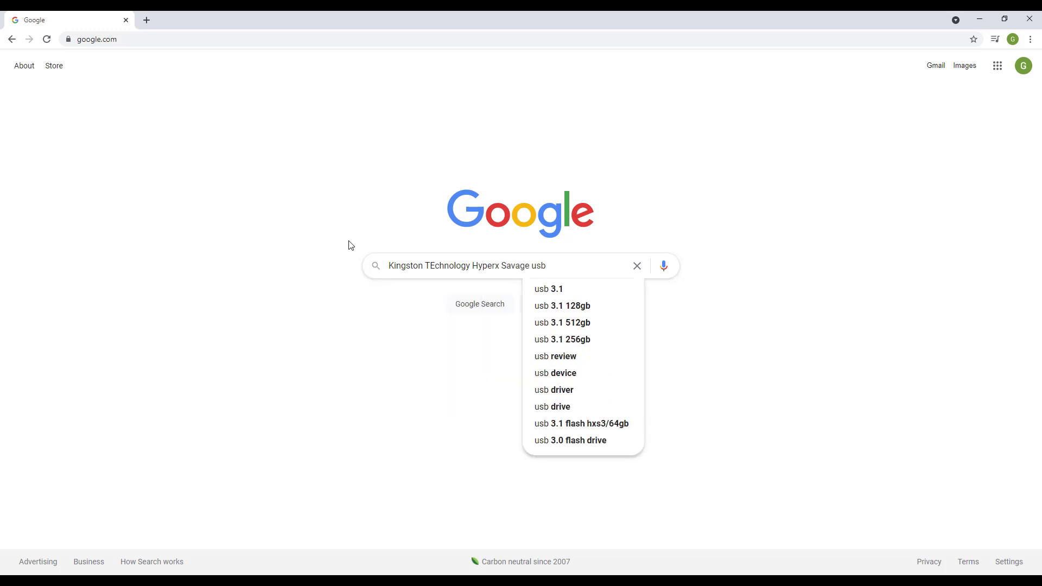
key(Return)
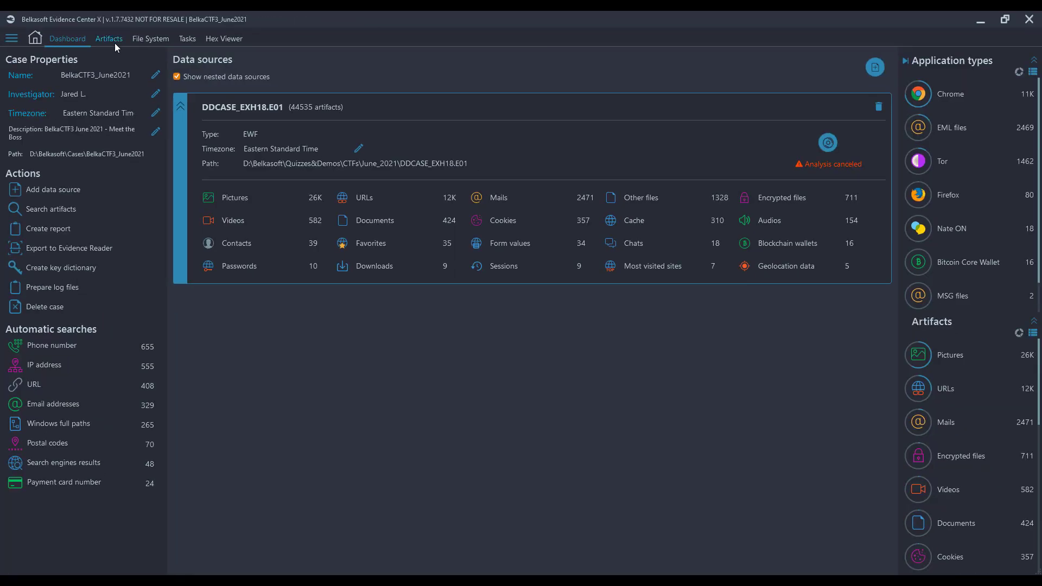
Step: Switch to Belkasoft Evidence Center X and examine the Brave profile's favorites, sorted by link, for the Dope Dough onion bookmark
click(112, 39)
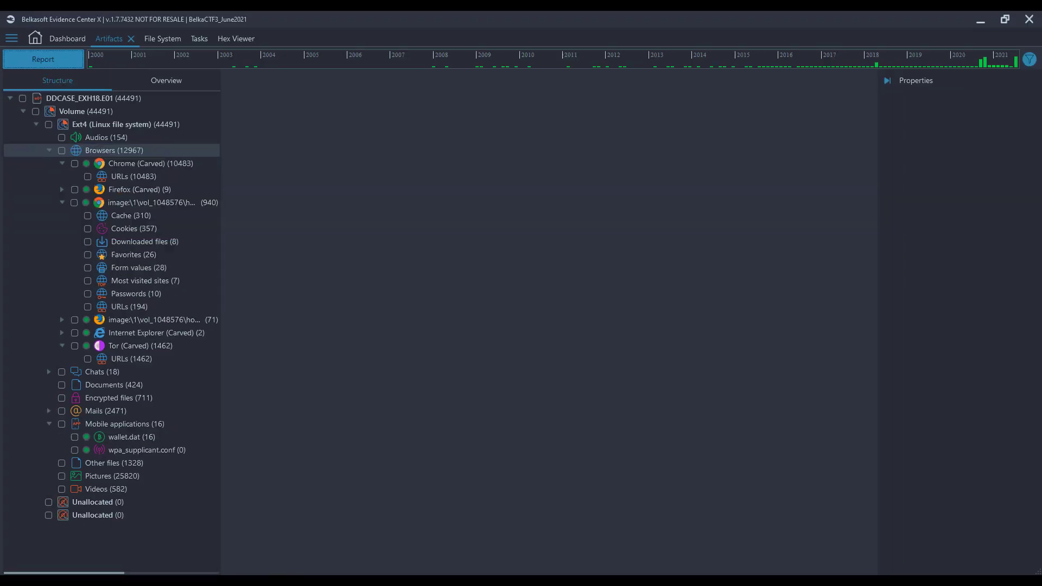
click(139, 255)
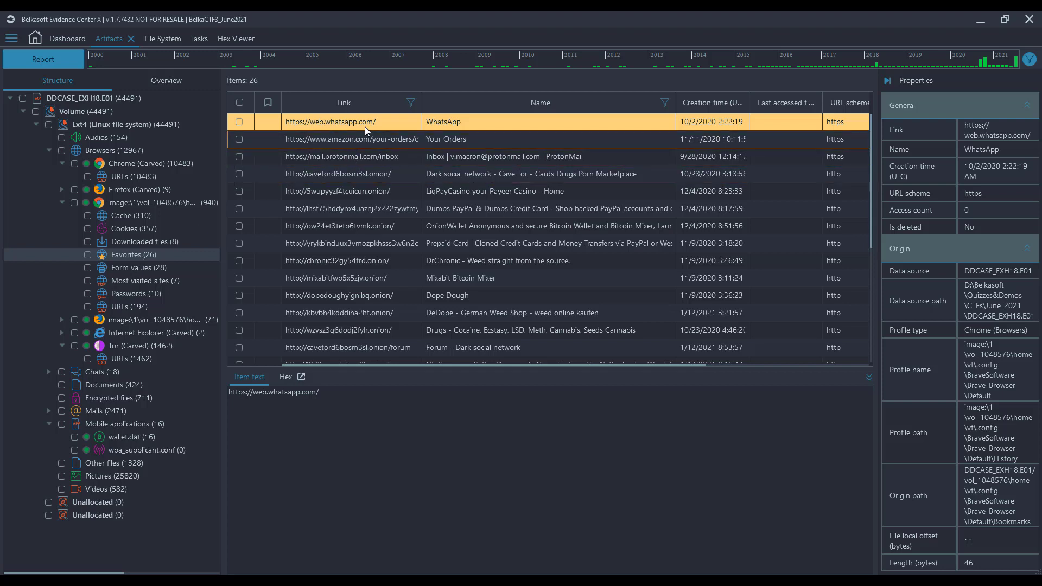
drag(422, 103, 514, 105)
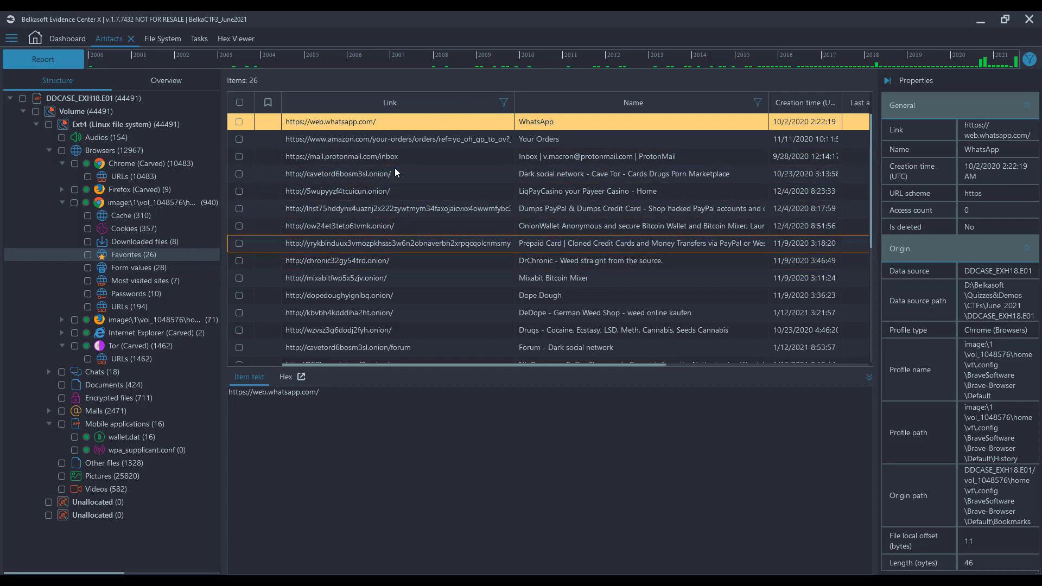
click(397, 102)
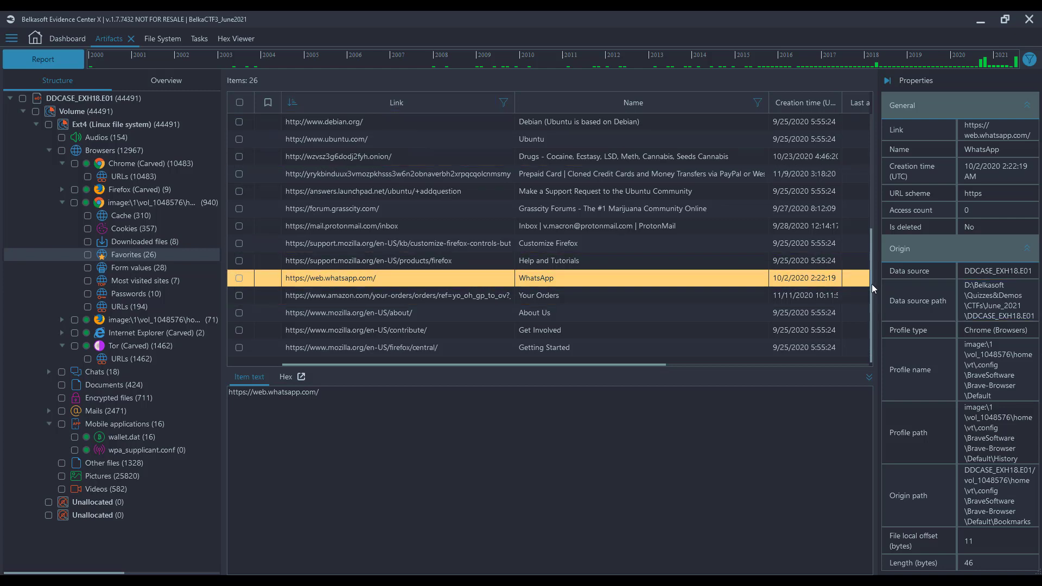
drag(872, 285, 876, 145)
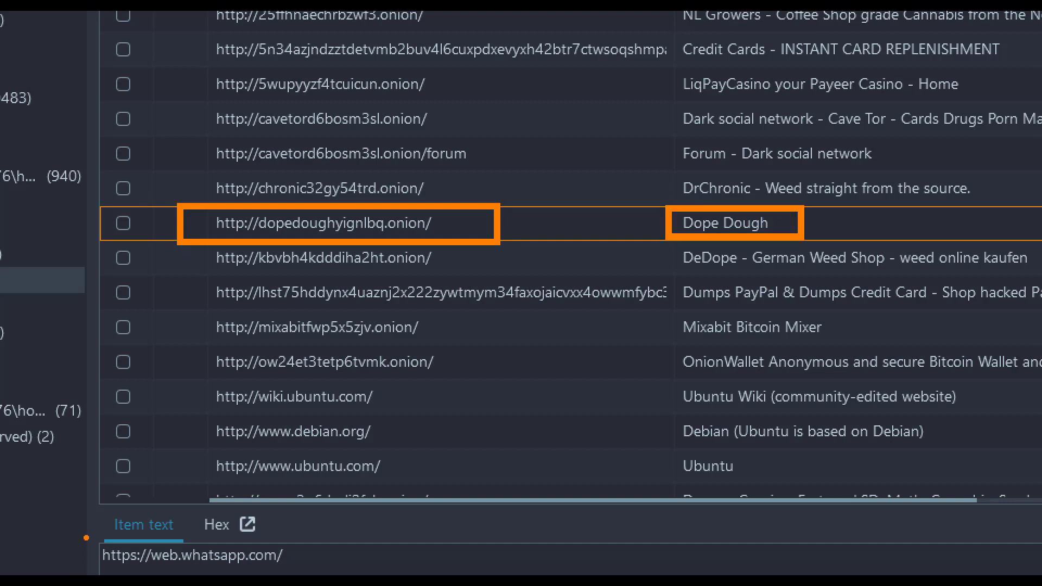
click(321, 227)
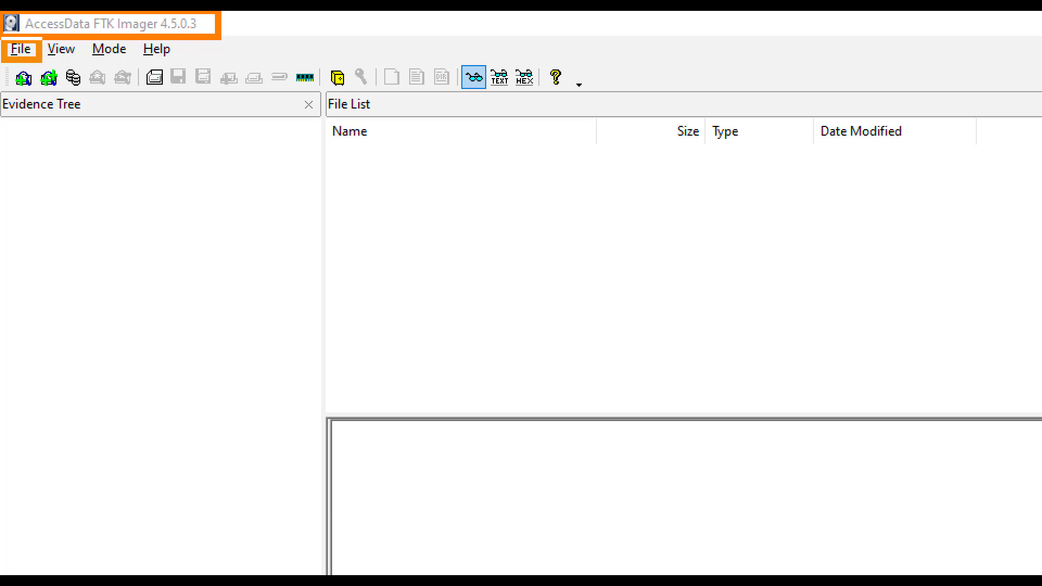
Step: Switch to AccessData FTK Imager and set up a new disk image using the image file DDCASE_EXH18.E01 as its source
click(21, 49)
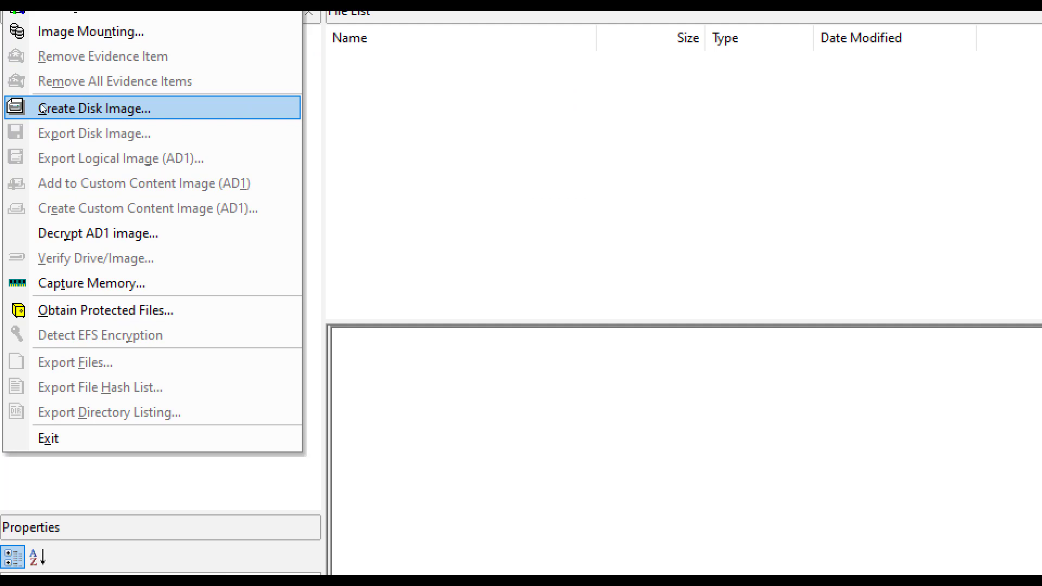
click(41, 108)
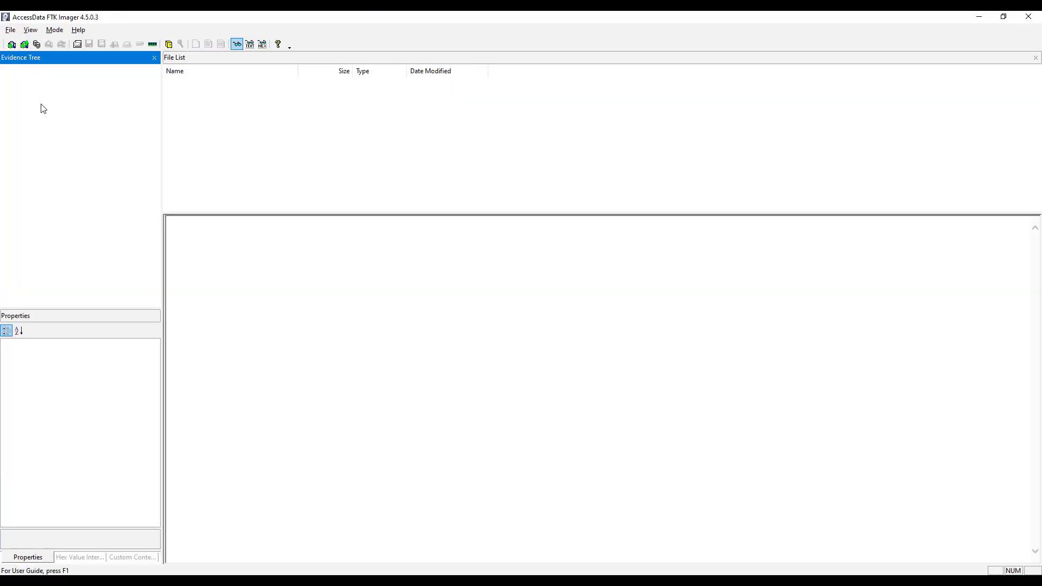
click(10, 30)
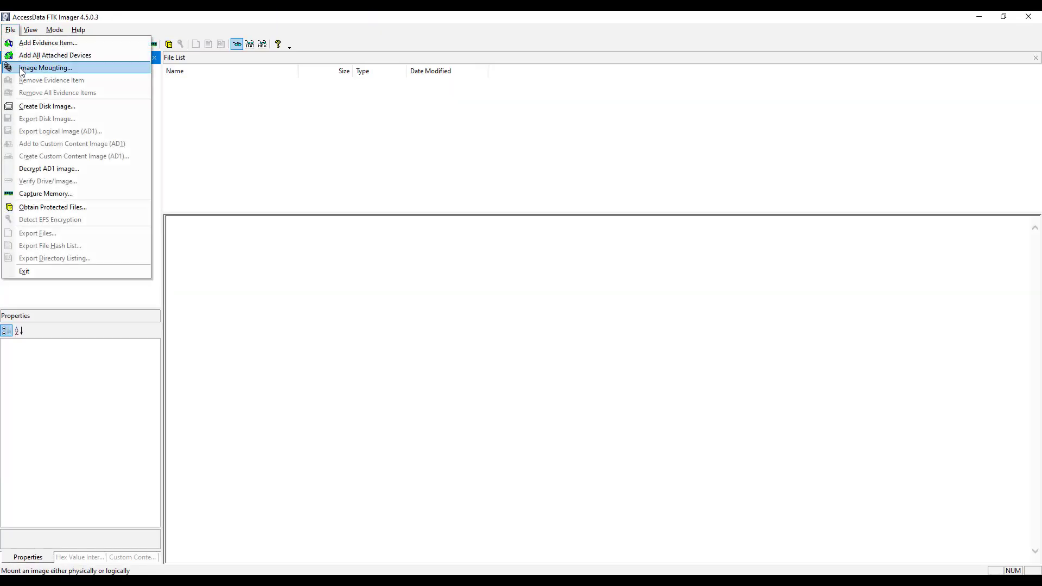
click(44, 105)
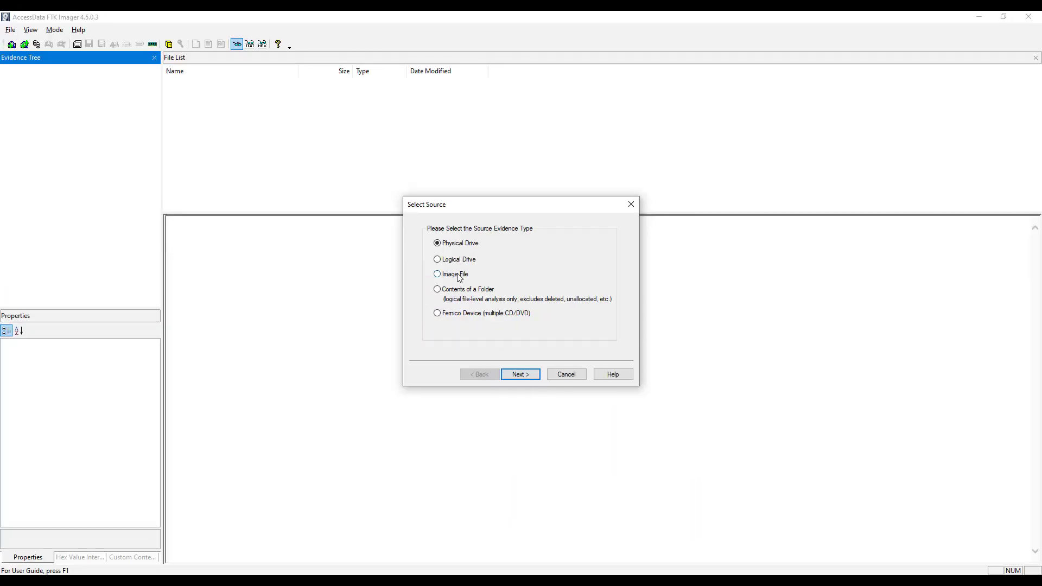
click(467, 279)
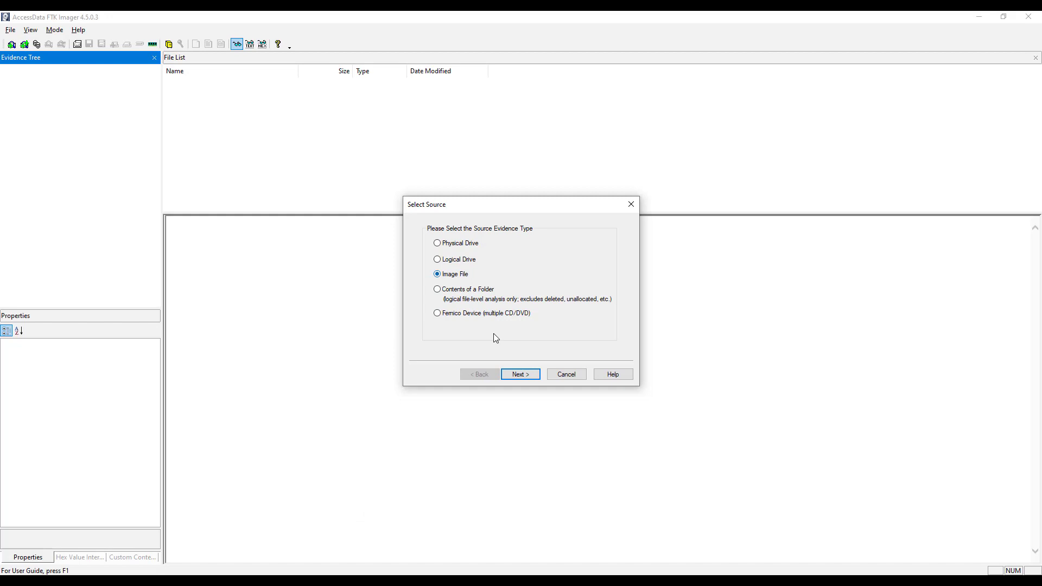
click(519, 376)
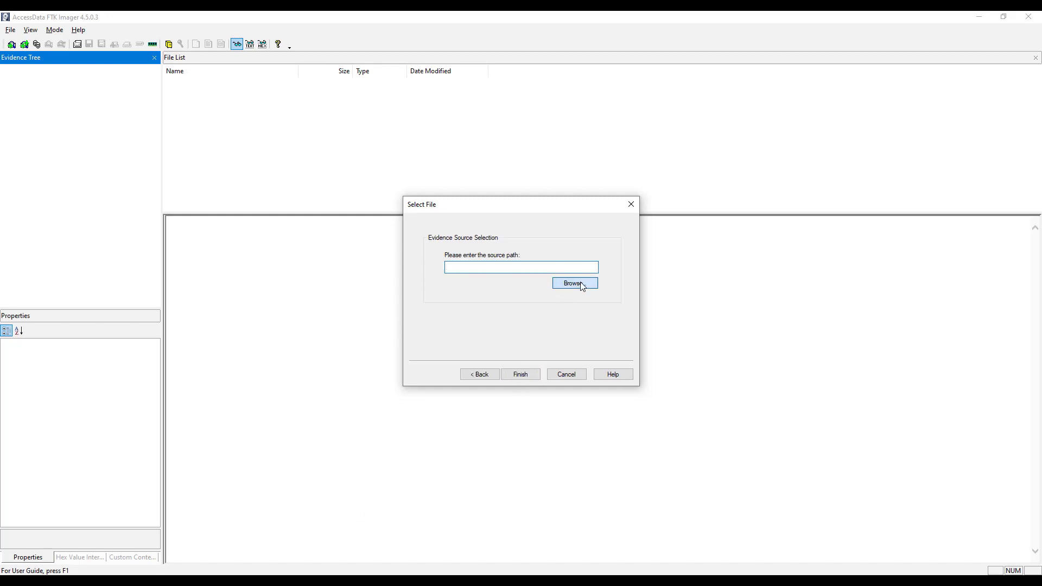
click(575, 284)
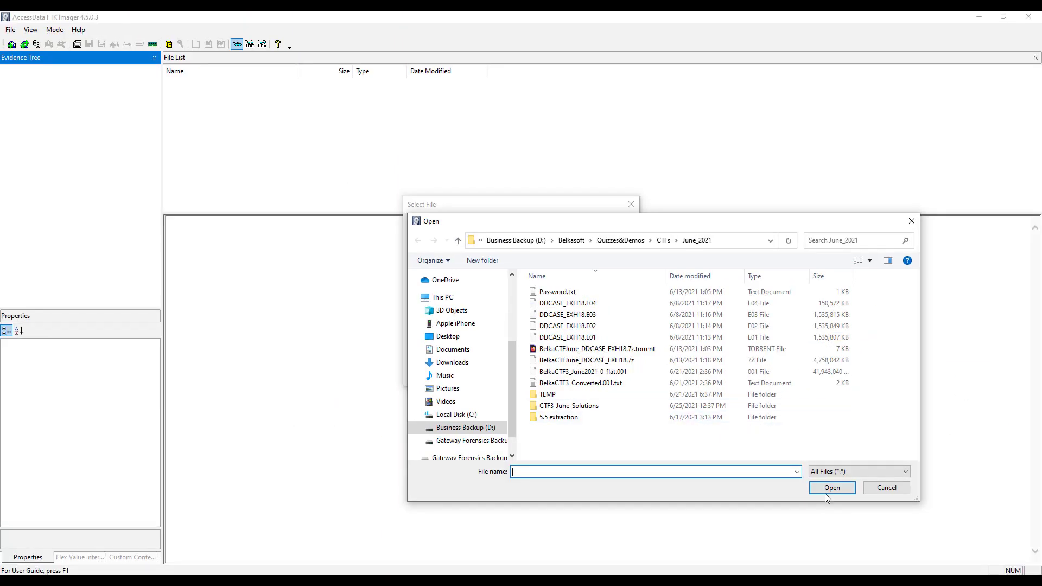
click(590, 338)
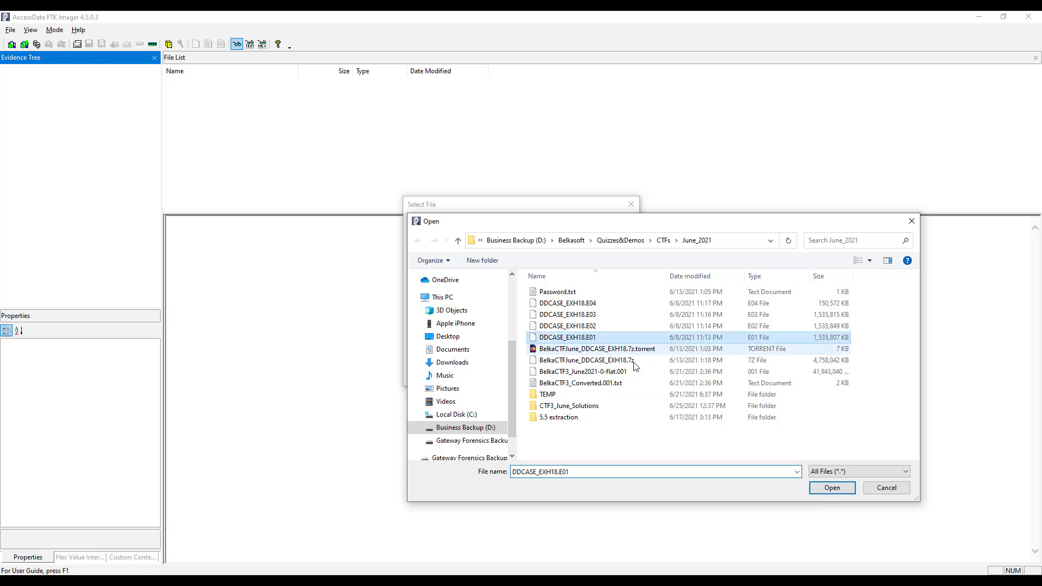
click(833, 488)
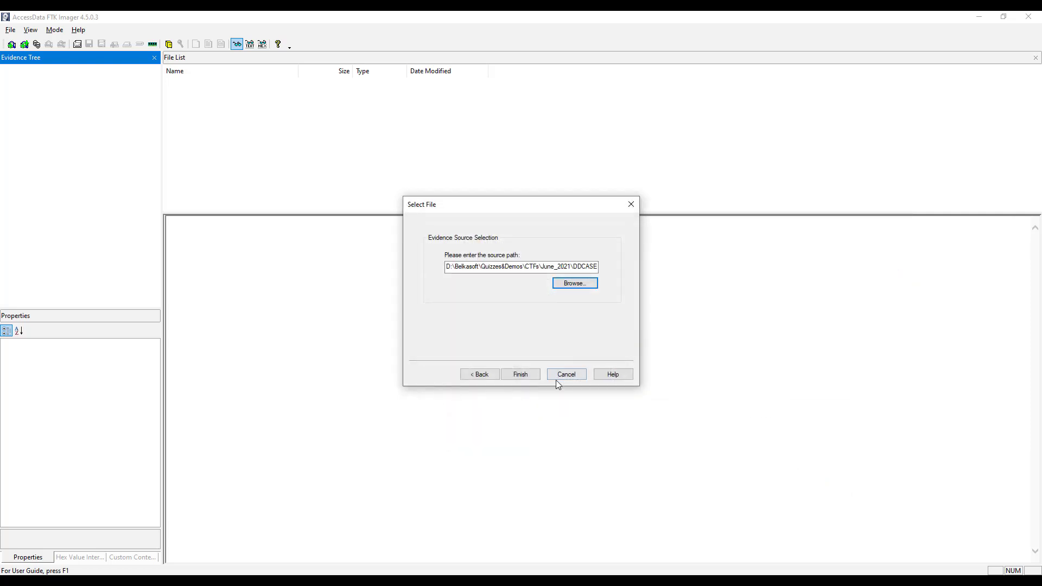
click(521, 374)
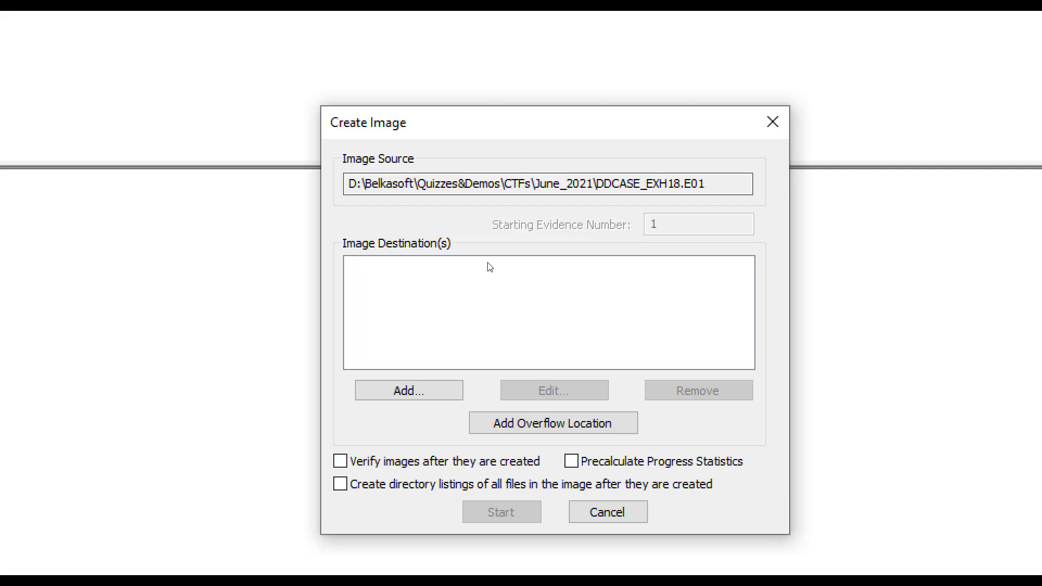
Step: Add a Raw (dd) image destination with case number 4325, evidence number 2345252, unique description 23452364, examiner 256345 and notes 2563456
click(409, 391)
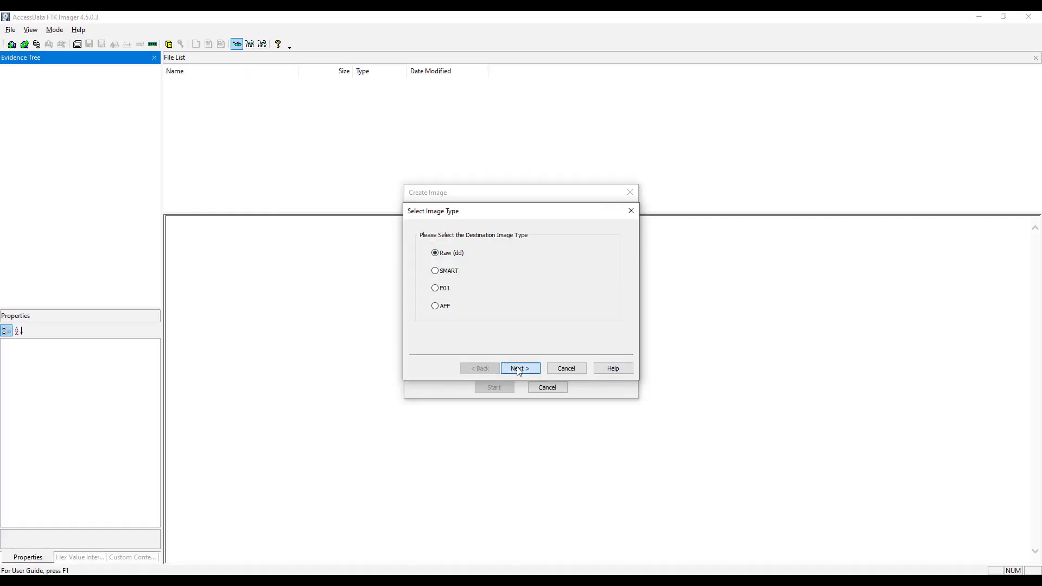
click(519, 370)
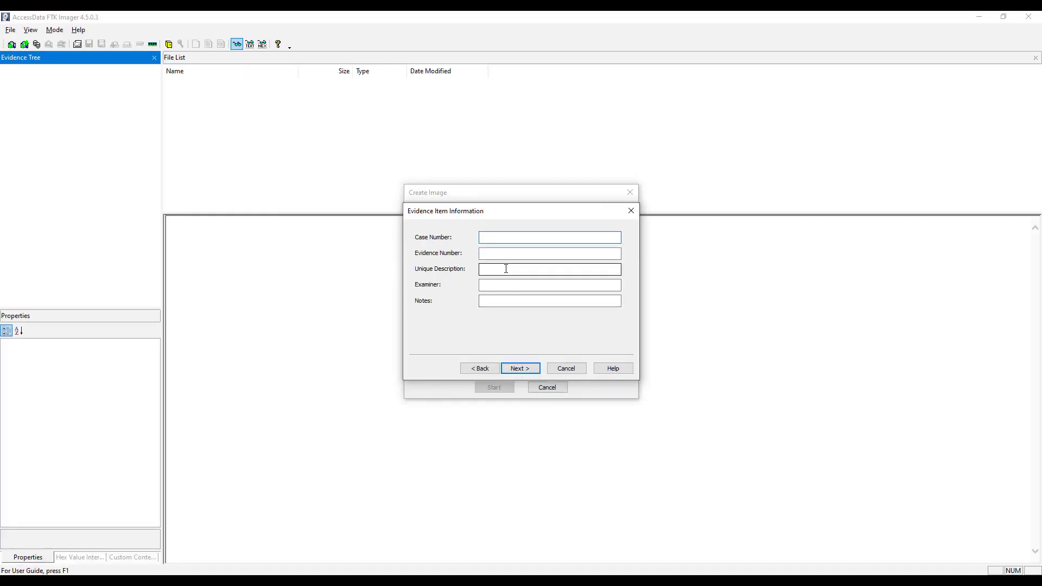
click(491, 251)
text(2345252)
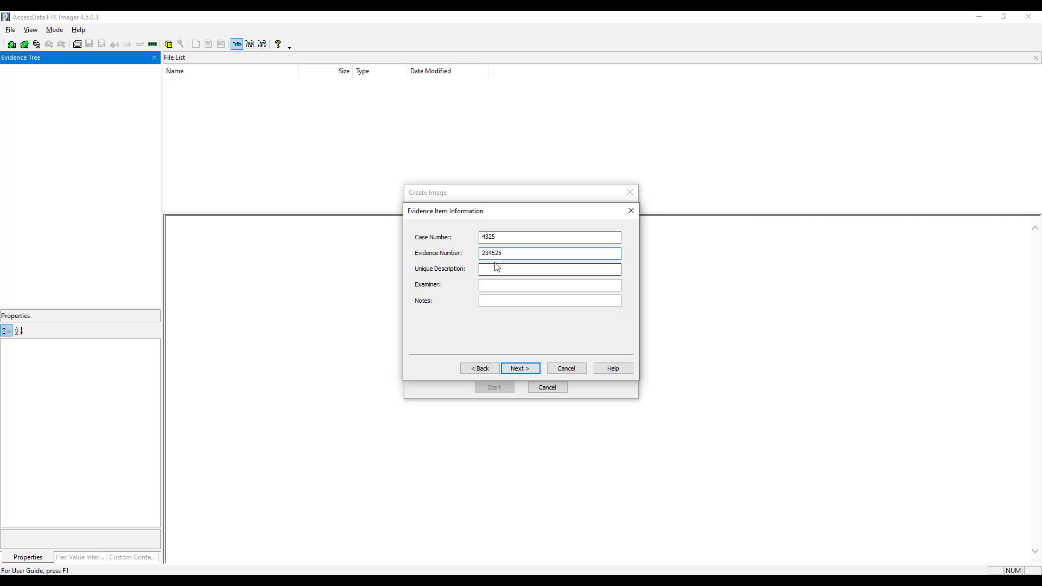
click(496, 268)
text(23452364)
click(489, 284)
text(256345)
click(489, 299)
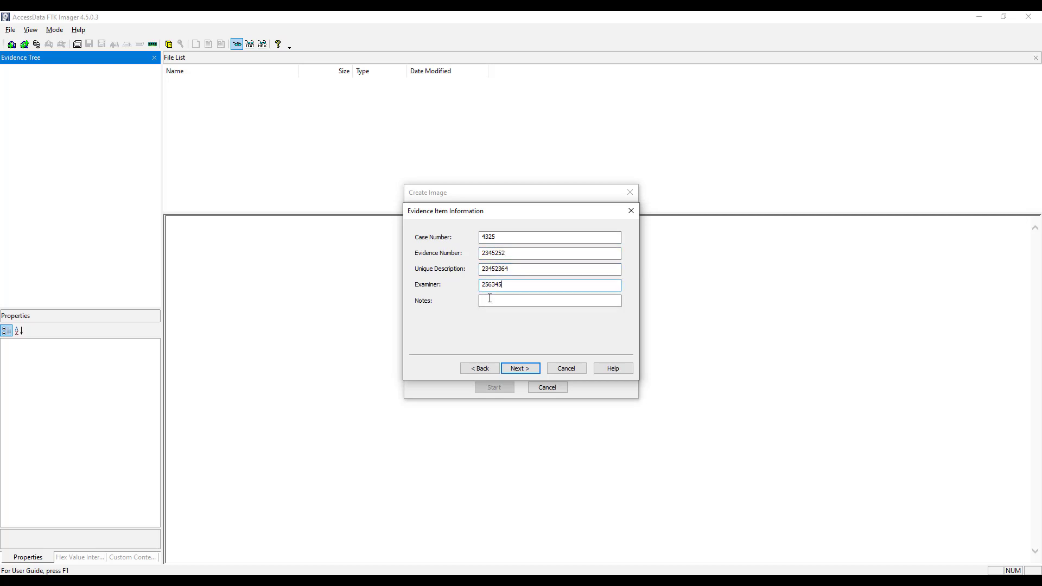
text(2563456)
click(518, 369)
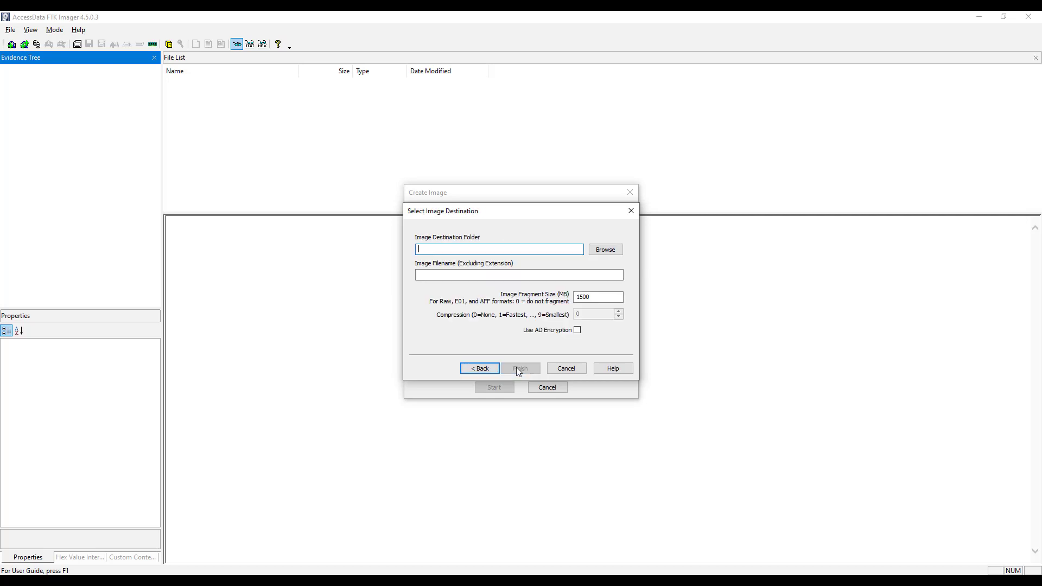
Step: Set the image destination folder to D:\Belkasoft\Quizzes&Demos\CTFs\June_2021, the filename to Converted and the fragment size to 0 MB
click(606, 251)
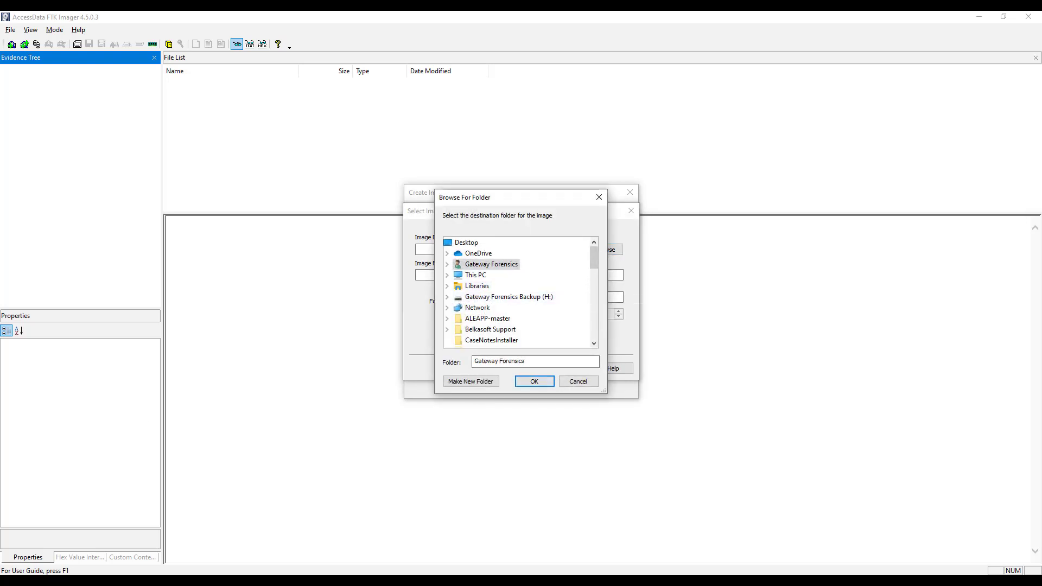
key(Escape)
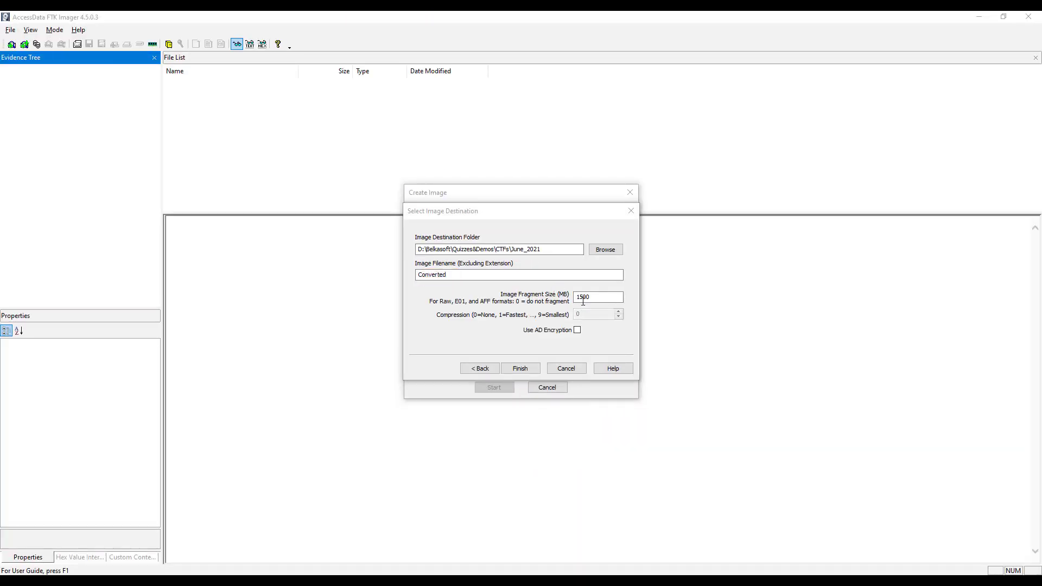
double_click(712, 308)
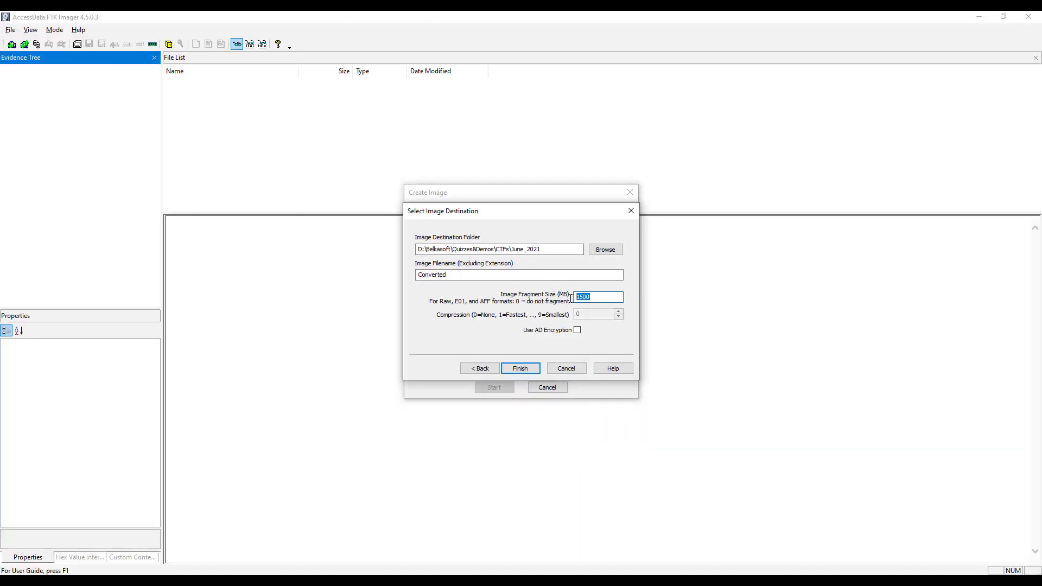
text(0)
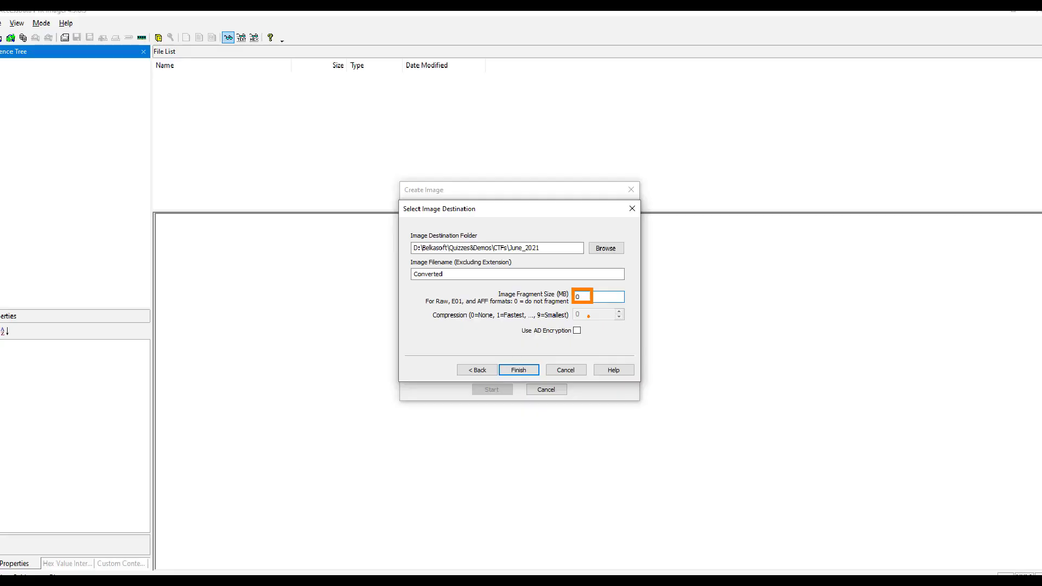
Step: Confirm the Converted raw image destination and start creating the image
click(479, 439)
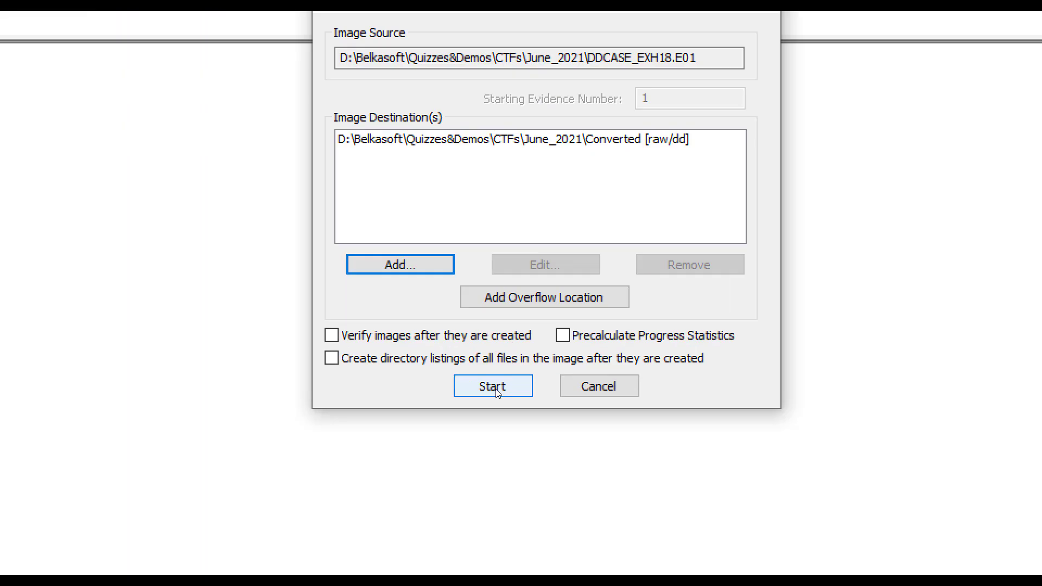
drag(441, 398, 552, 399)
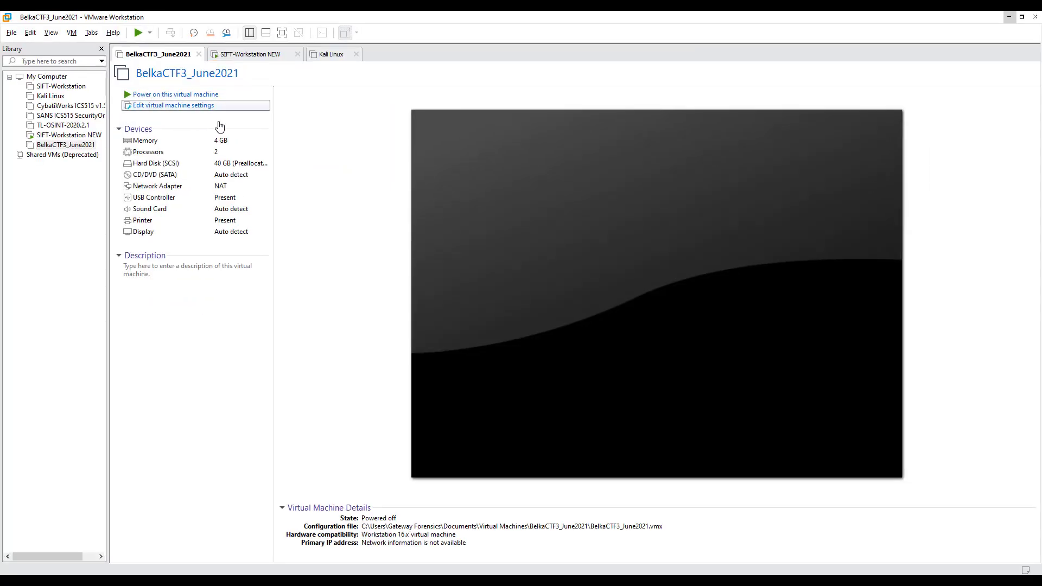
Step: Switch to VMware Workstation and examine the hard disk settings of the BelkaCTF3_June2021 virtual machine
click(207, 105)
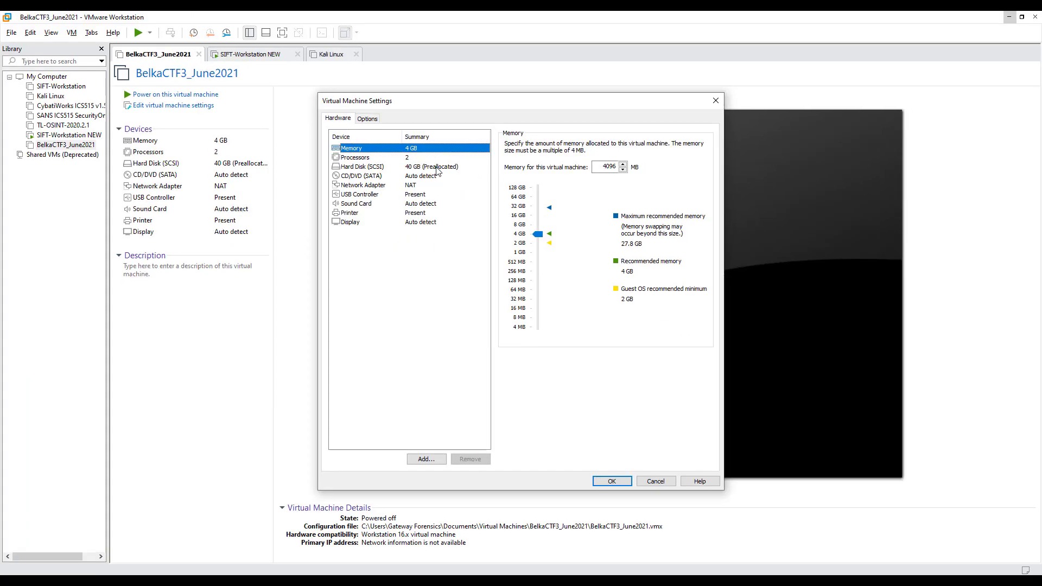
click(437, 169)
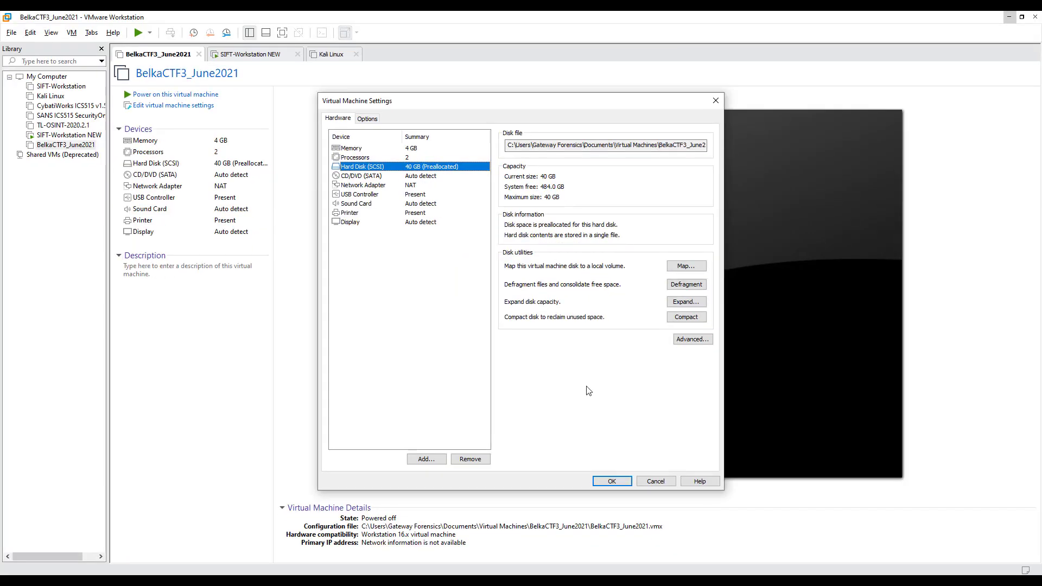
click(612, 482)
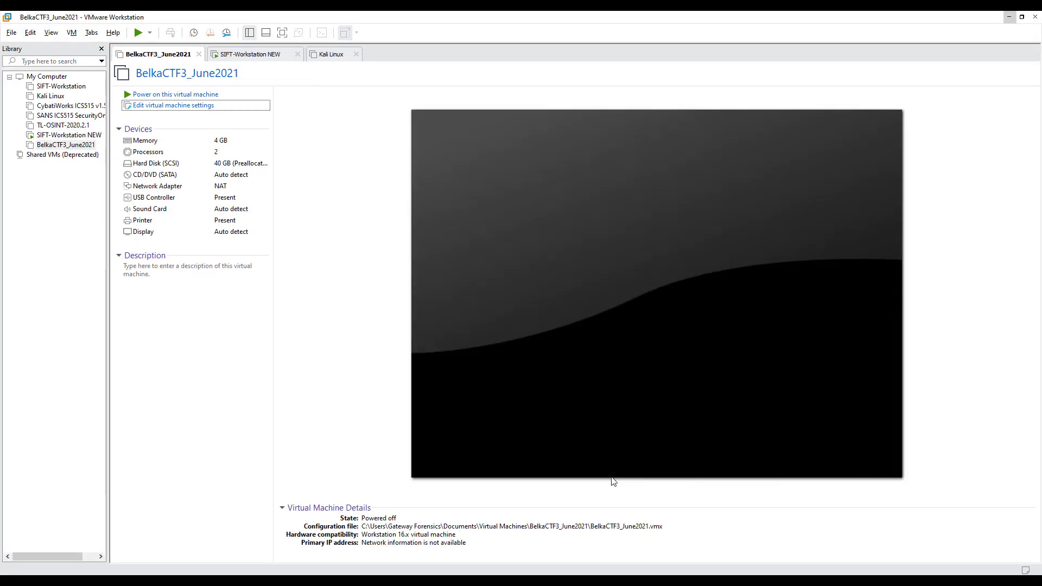
Step: Power on the BelkaCTF3_June2021 virtual machine and restart Ubuntu from its login screen
click(201, 95)
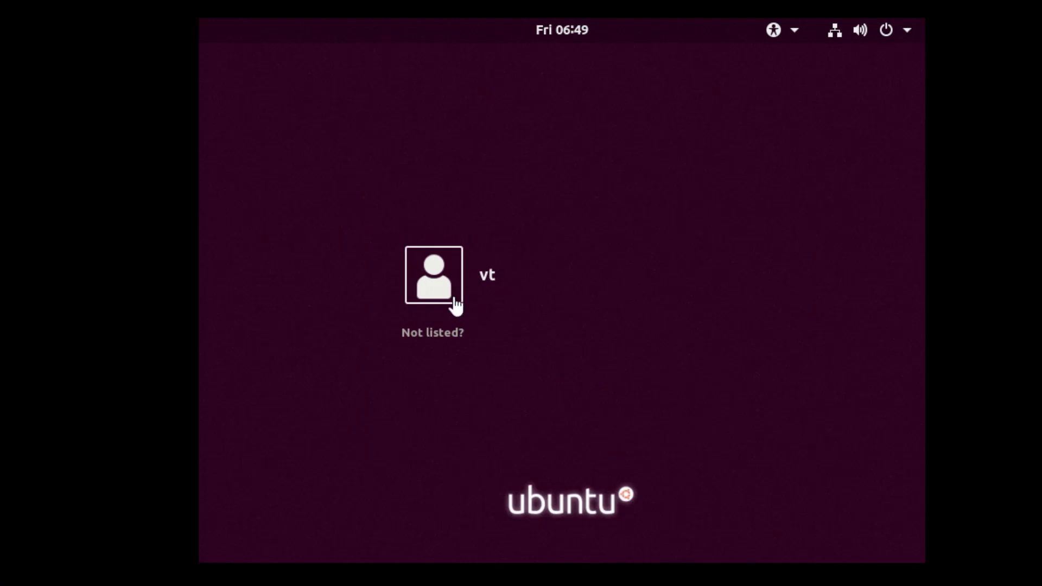
click(885, 29)
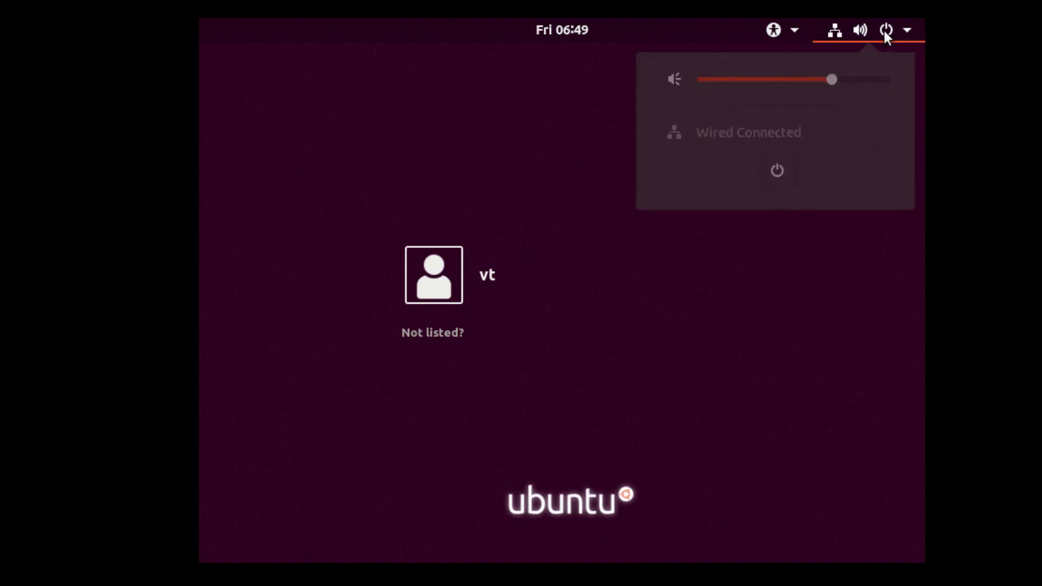
click(777, 176)
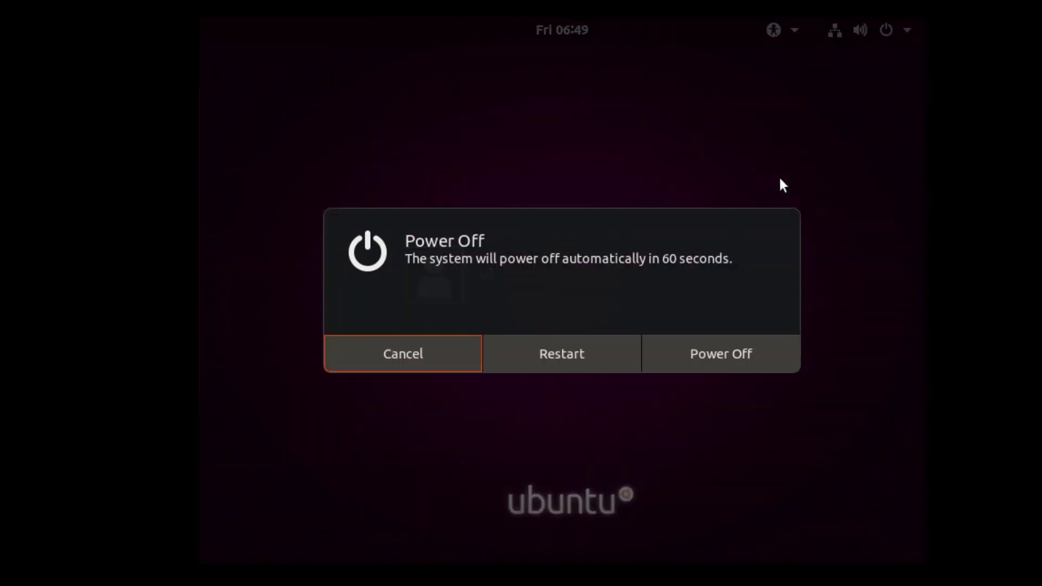
click(576, 356)
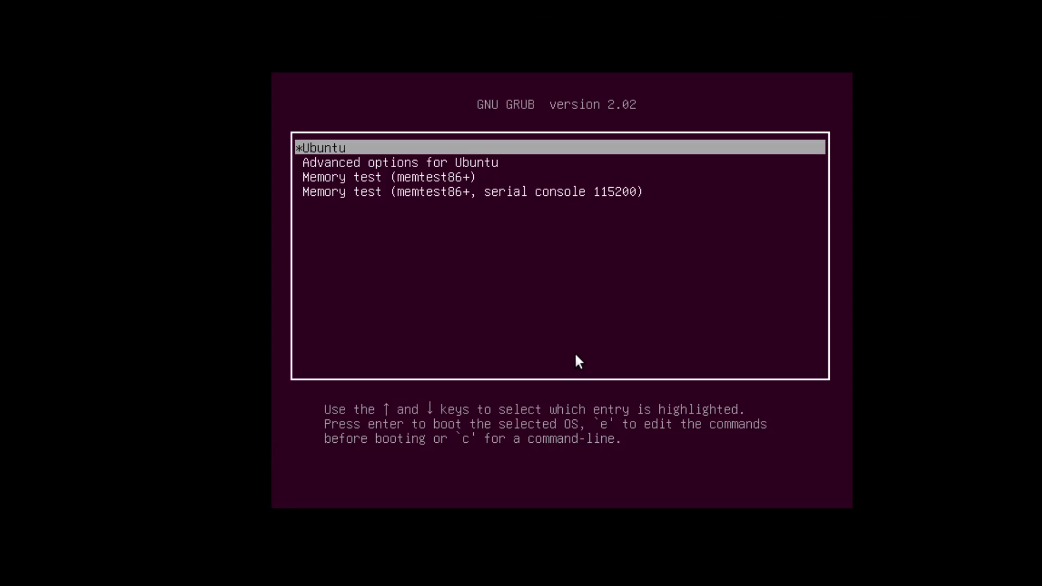
Step: Boot Ubuntu with Linux 5.4.0-42-generic in recovery mode from the advanced boot options
key(Down)
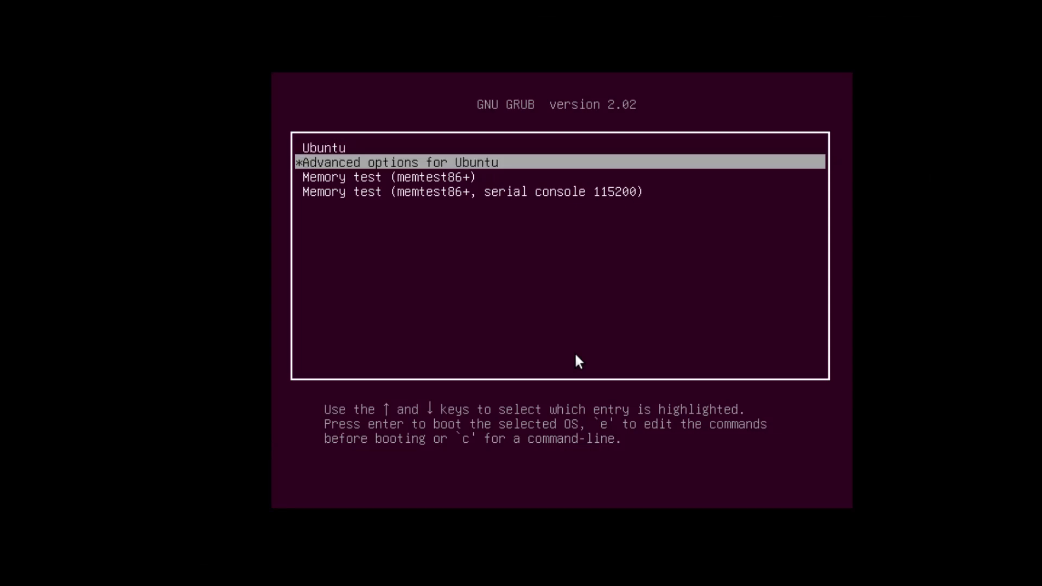
key(Return)
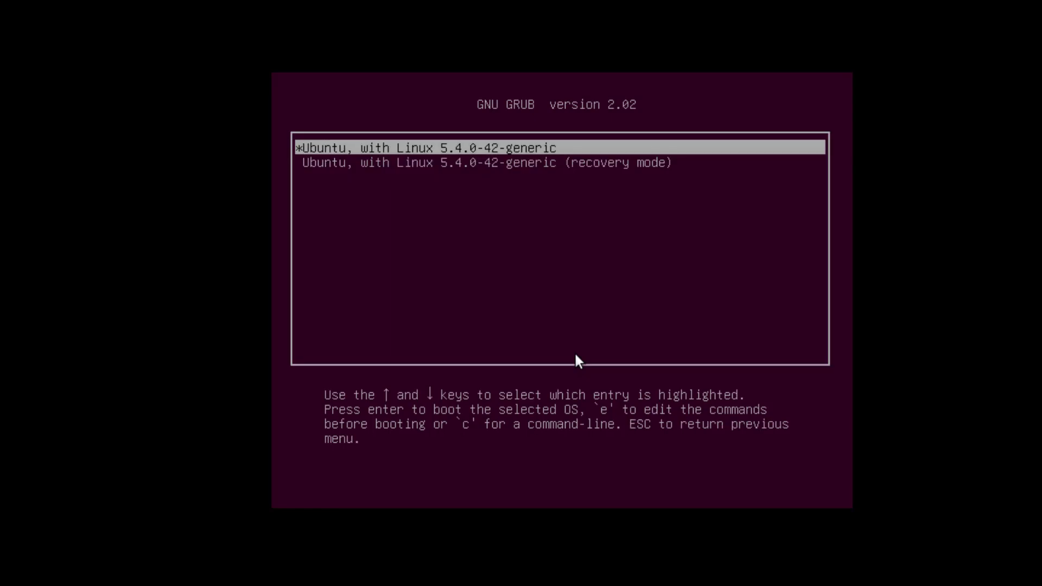
key(Down)
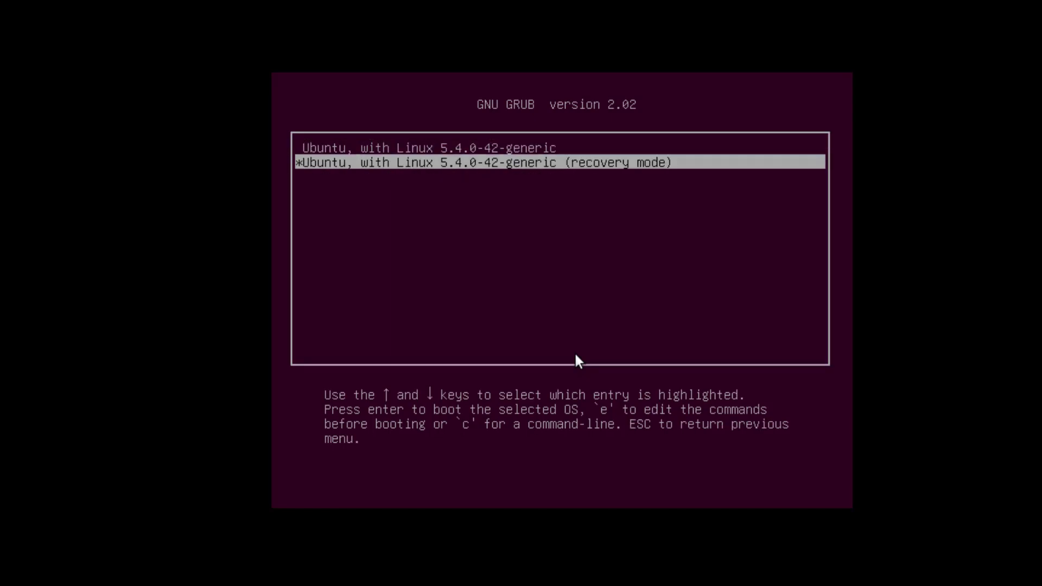
key(Return)
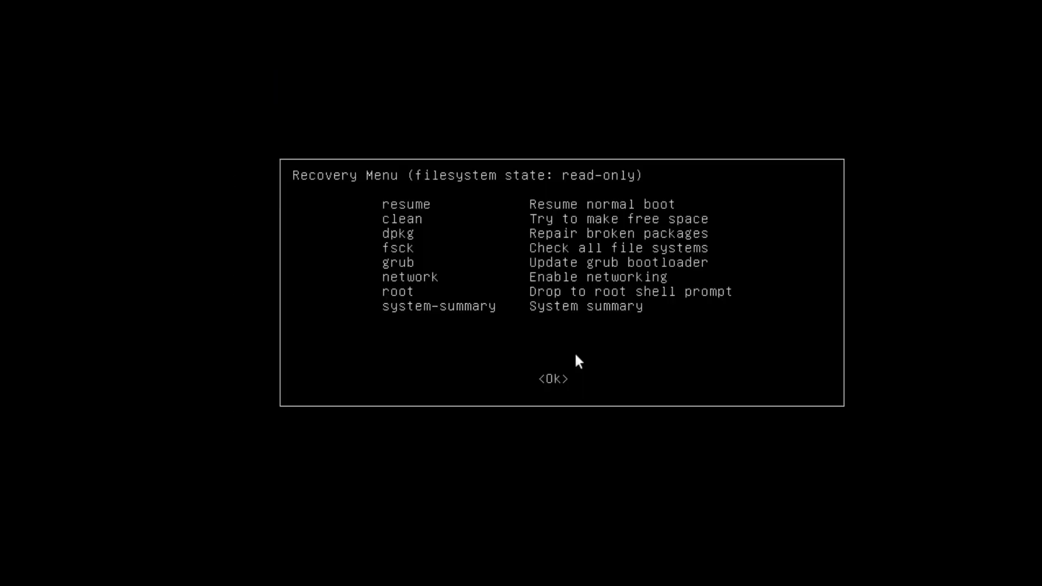
Step: Drop to the root shell prompt from the recovery menu and enter maintenance mode
key(Down)
key(Down)
key(Down)
key(Down)
key(Down)
key(Down)
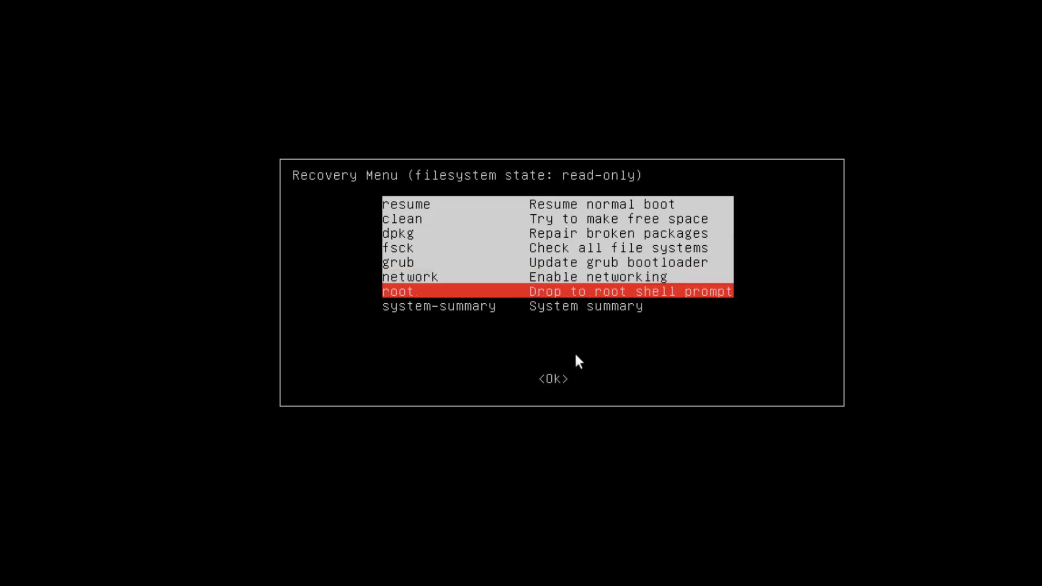
key(Return)
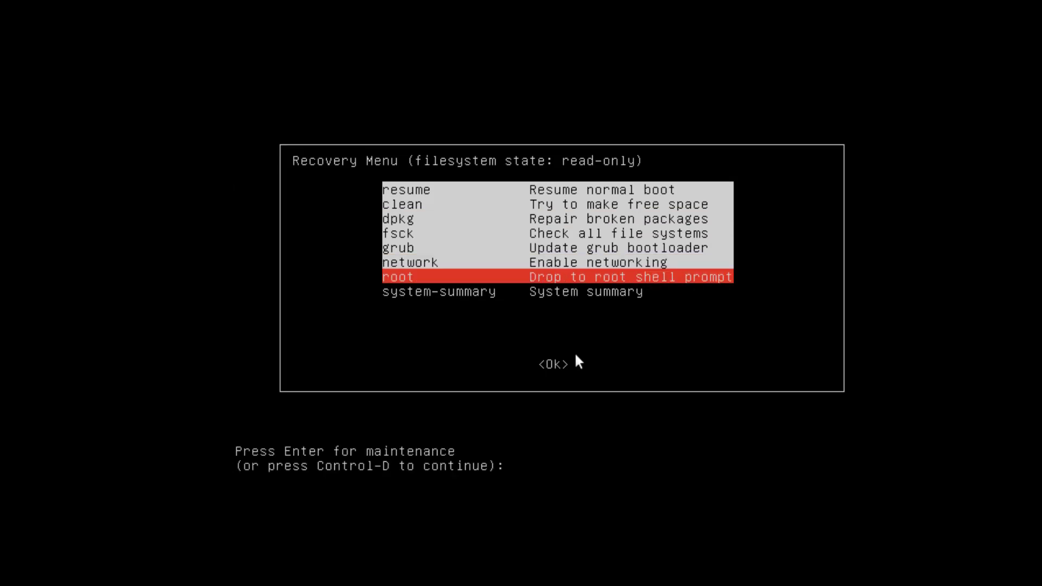
key(Return)
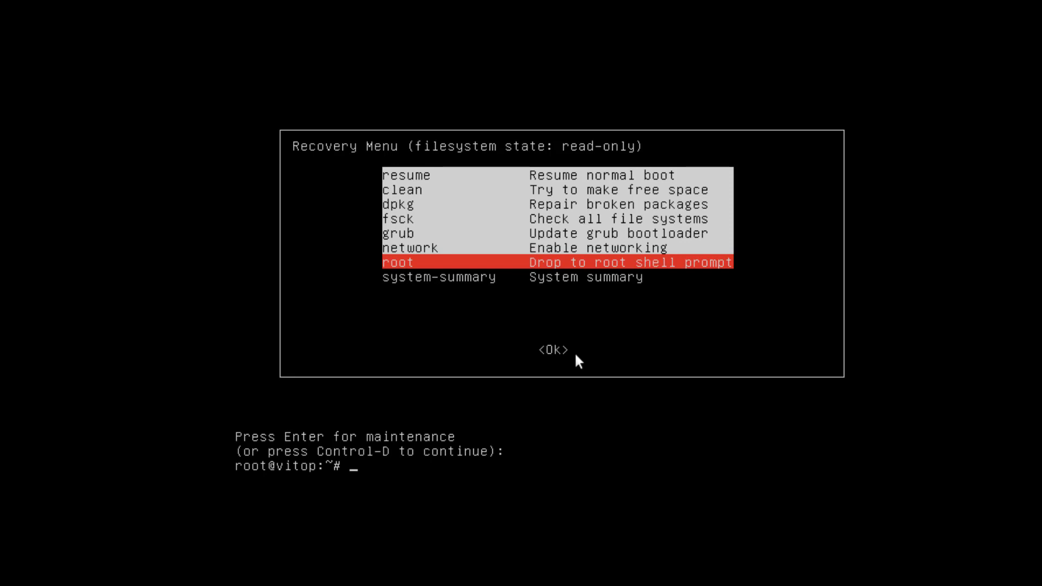
Step: Reset the vt account's password with passwd vt, entering and retyping the new account password
text(passwd vt)
key(Return)
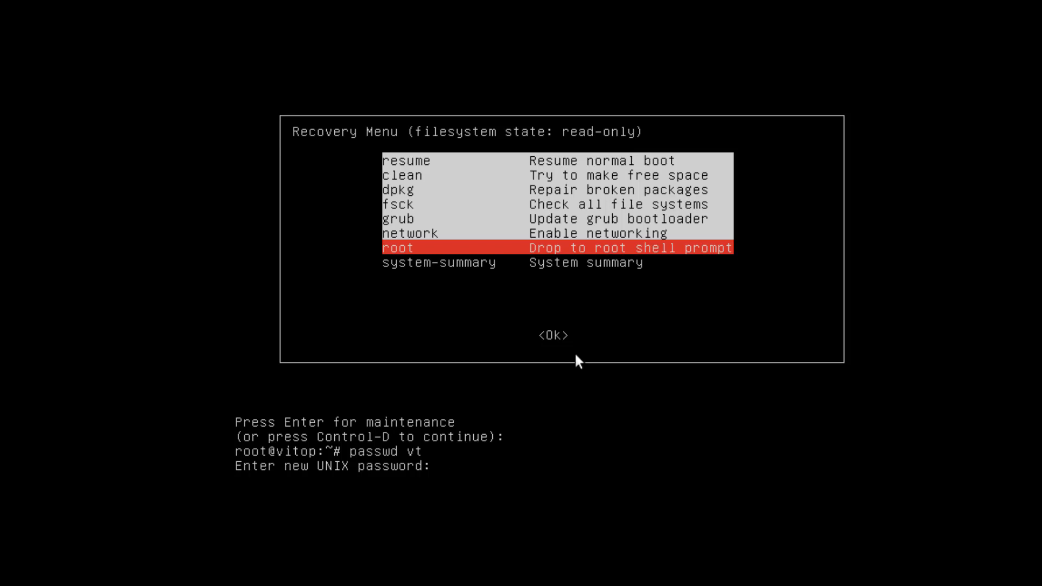
key(Return)
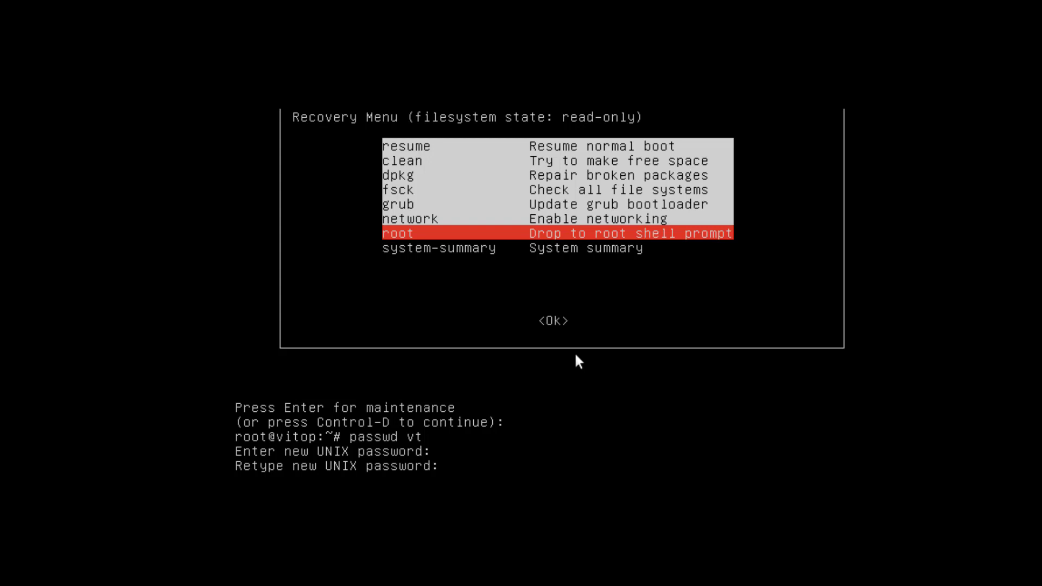
key(Return)
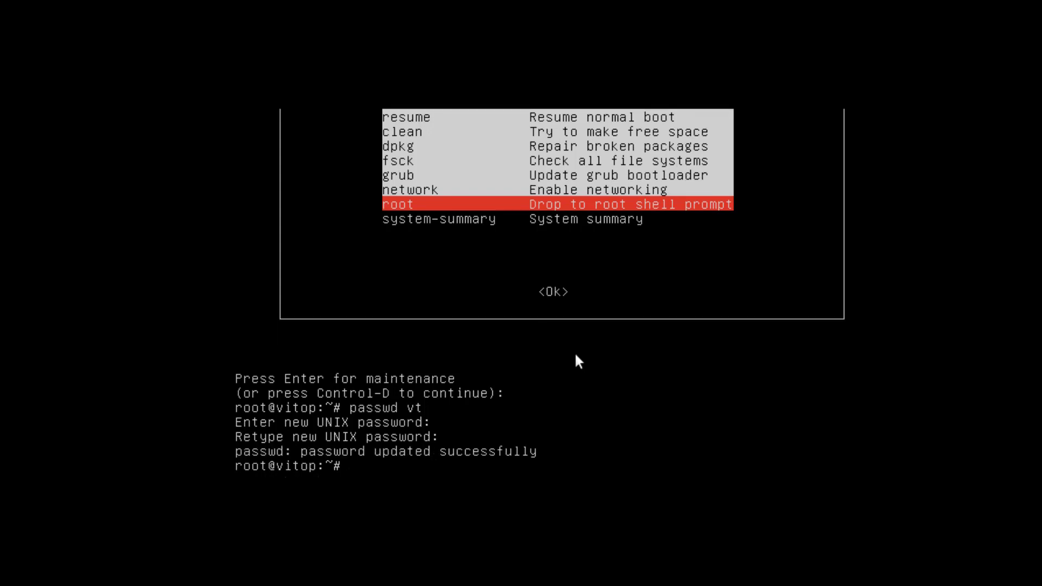
Step: Leave the root shell and resume normal boot from the recovery menu
key(ctrl+d)
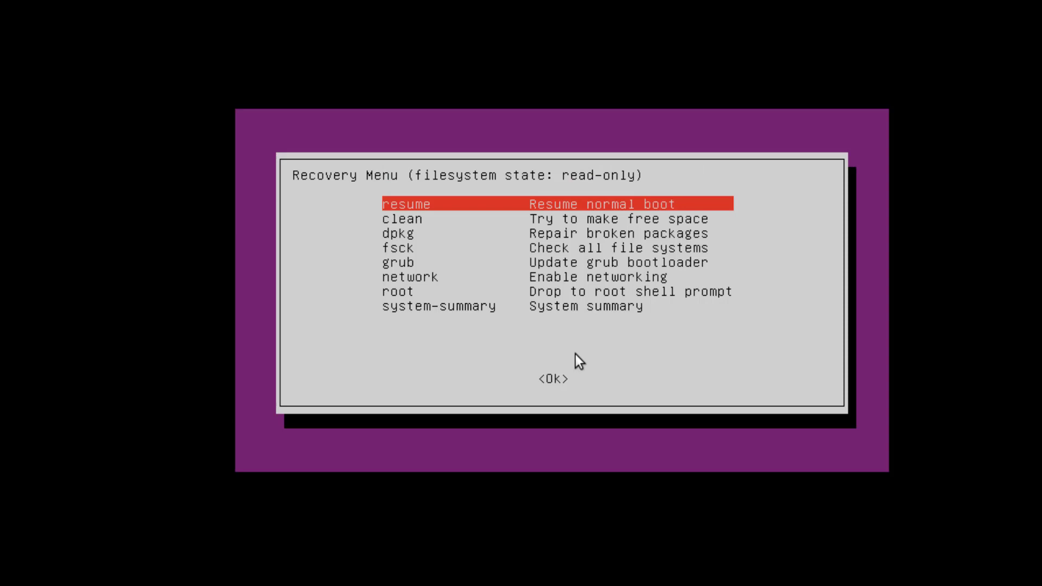
key(Return)
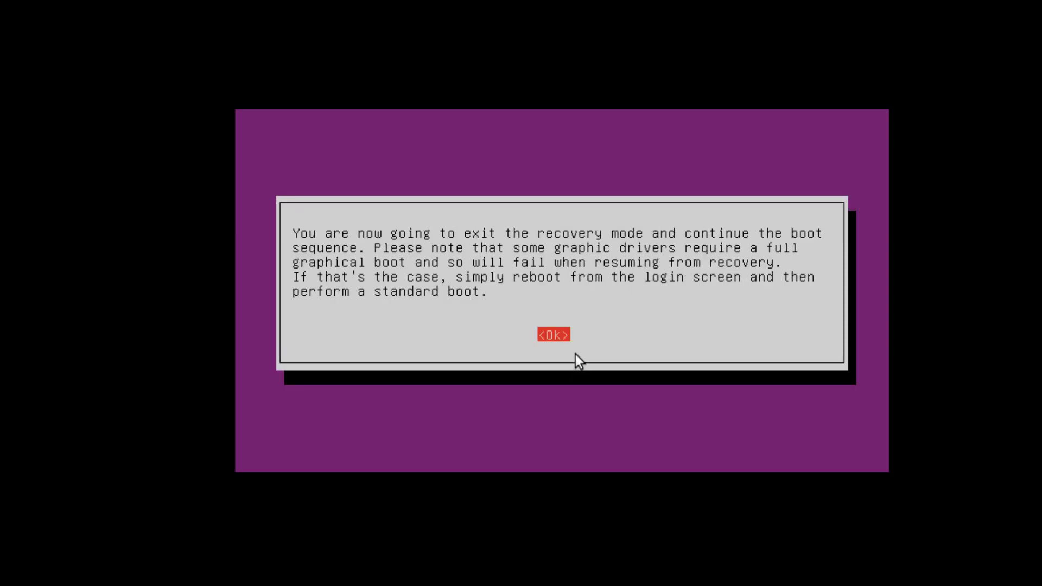
key(Return)
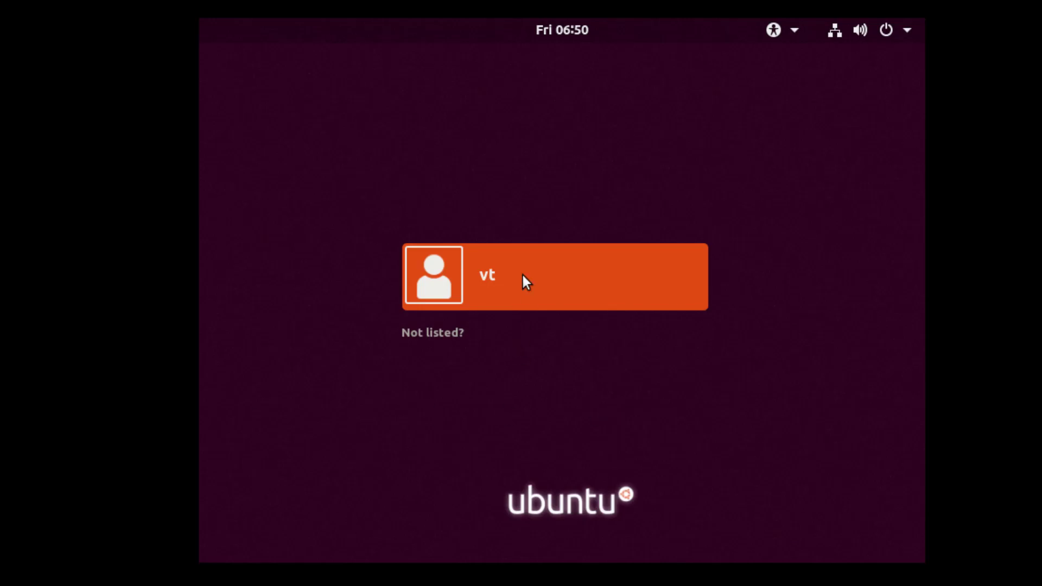
Step: Sign in to the vt account with the new account password
click(522, 281)
text(******)
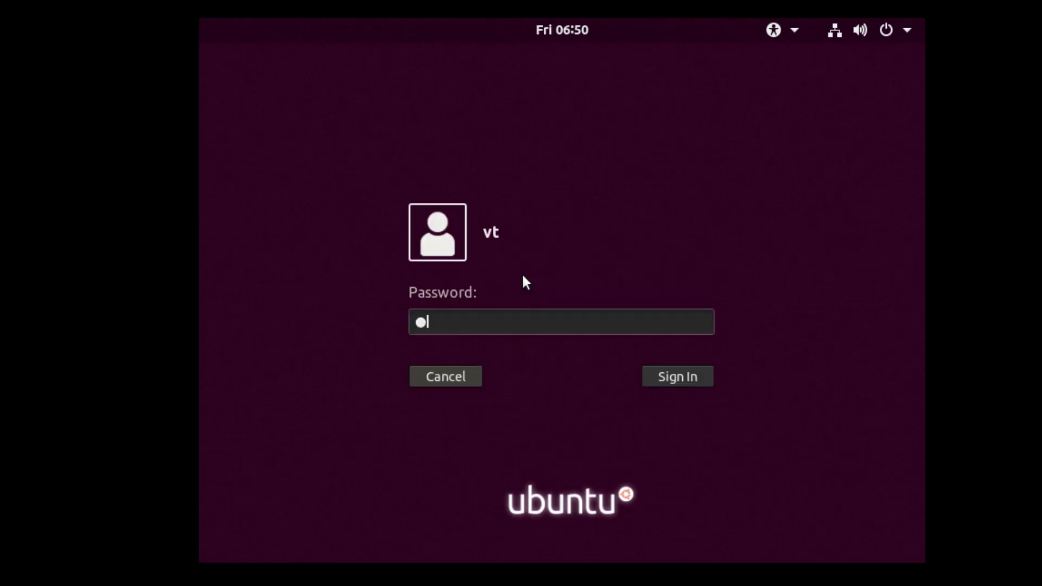
text(***)
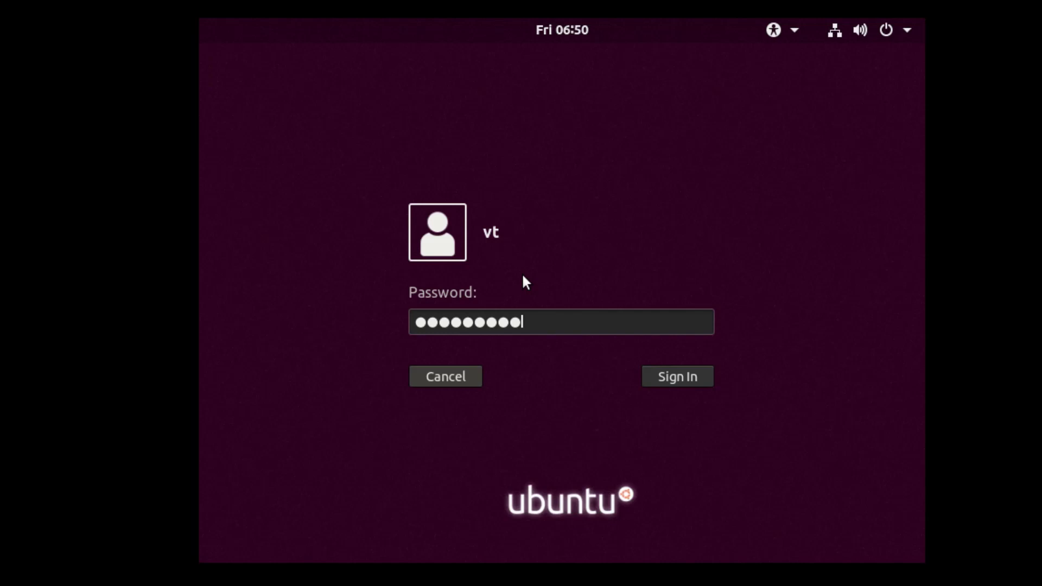
key(Return)
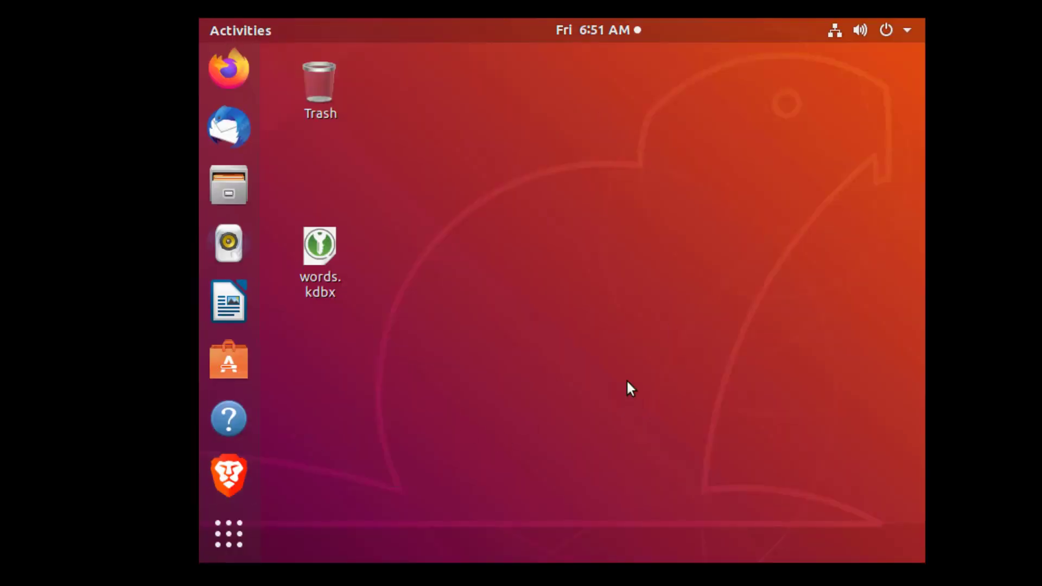
Step: Launch the Brave browser and open the saved passwords page in the Autofill section of its additional settings
click(217, 473)
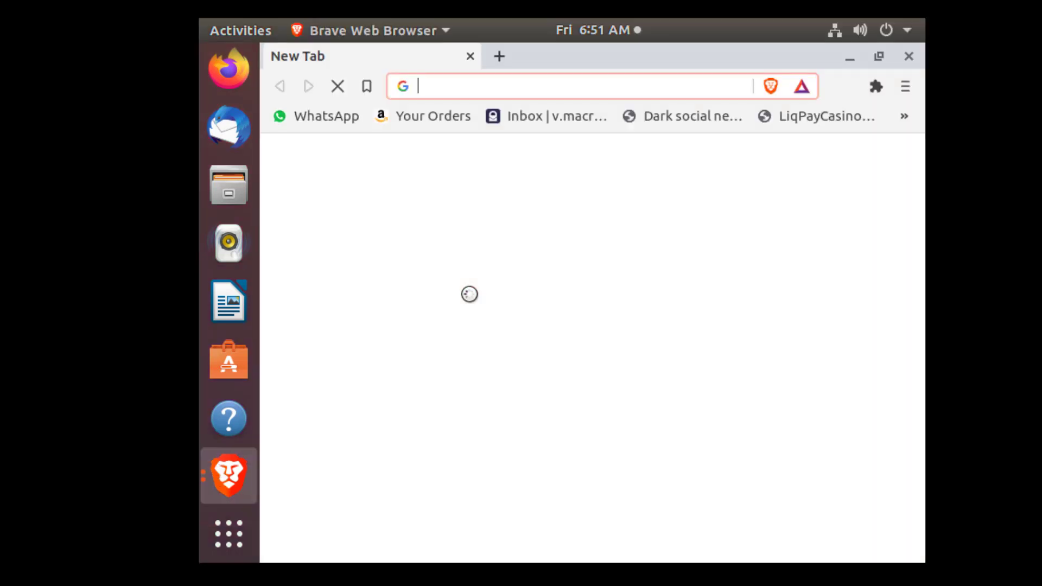
click(905, 88)
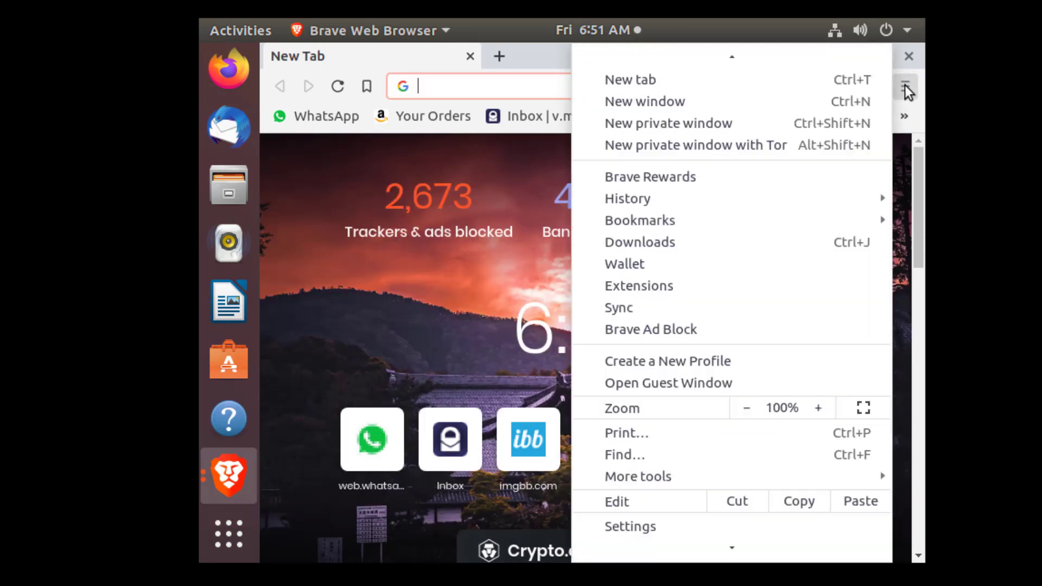
click(692, 529)
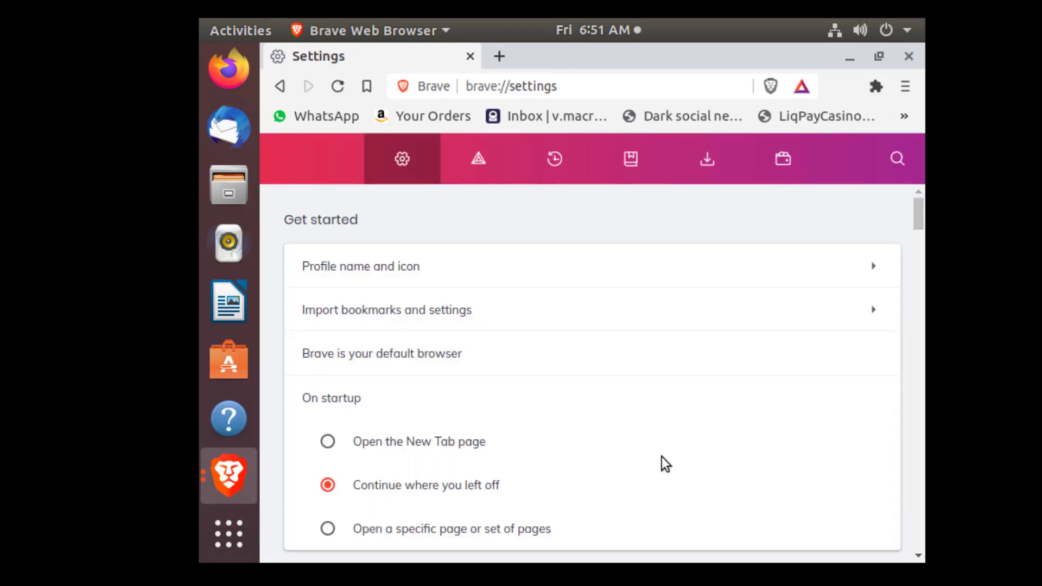
scroll(665, 386, down, 10)
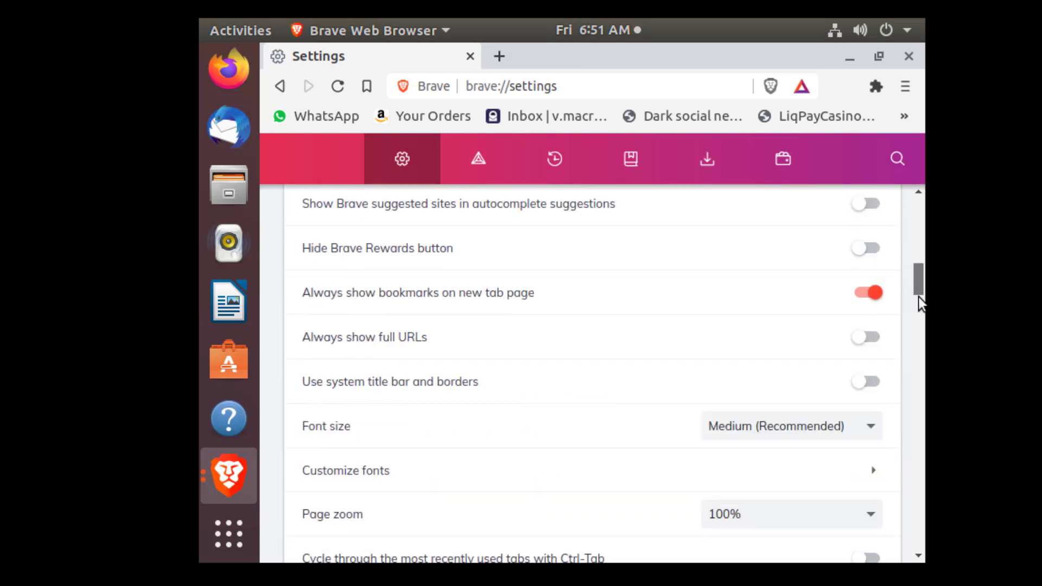
drag(919, 299, 919, 536)
click(596, 493)
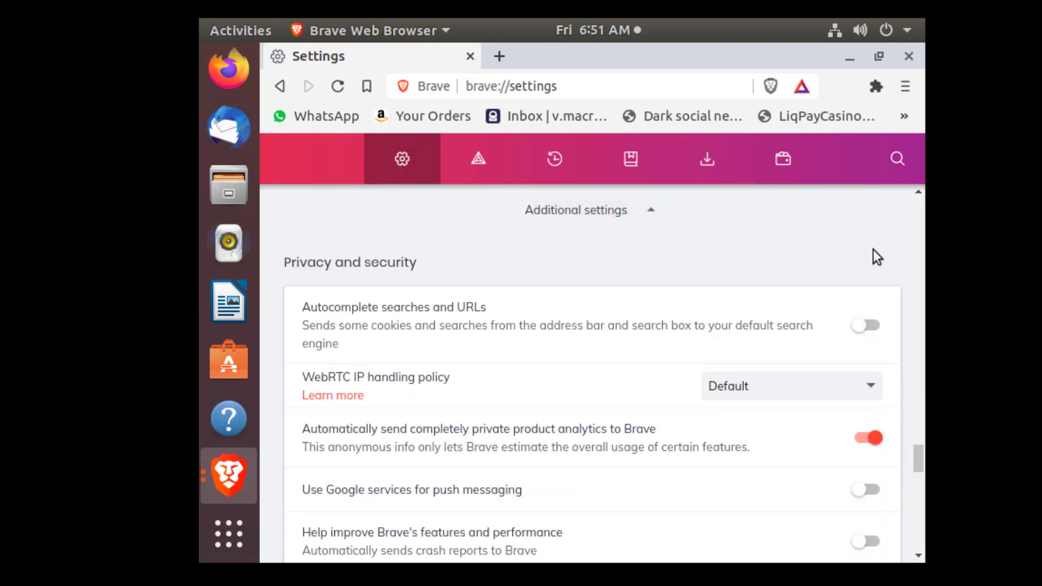
drag(917, 451, 917, 485)
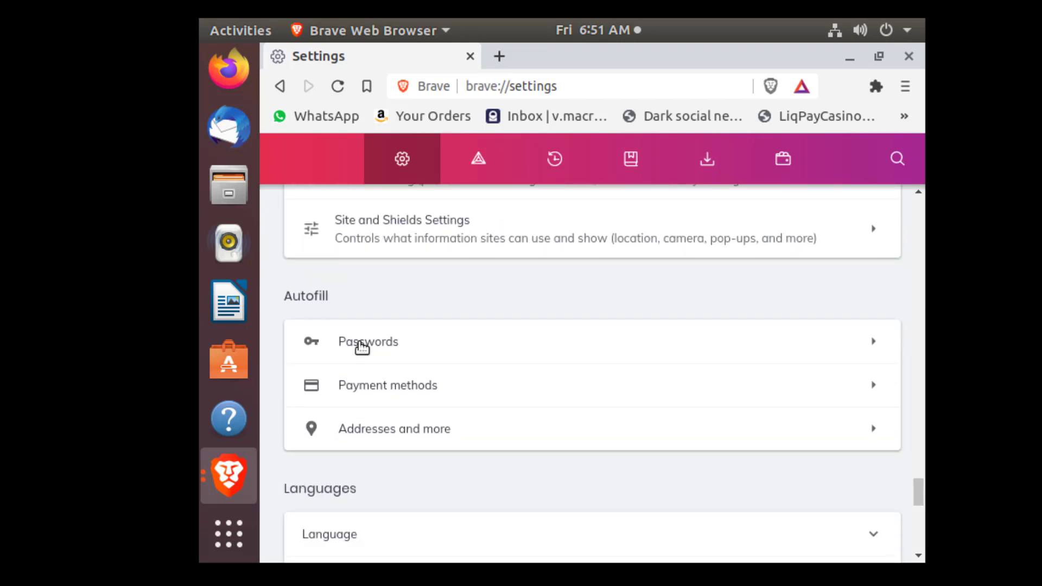
click(873, 349)
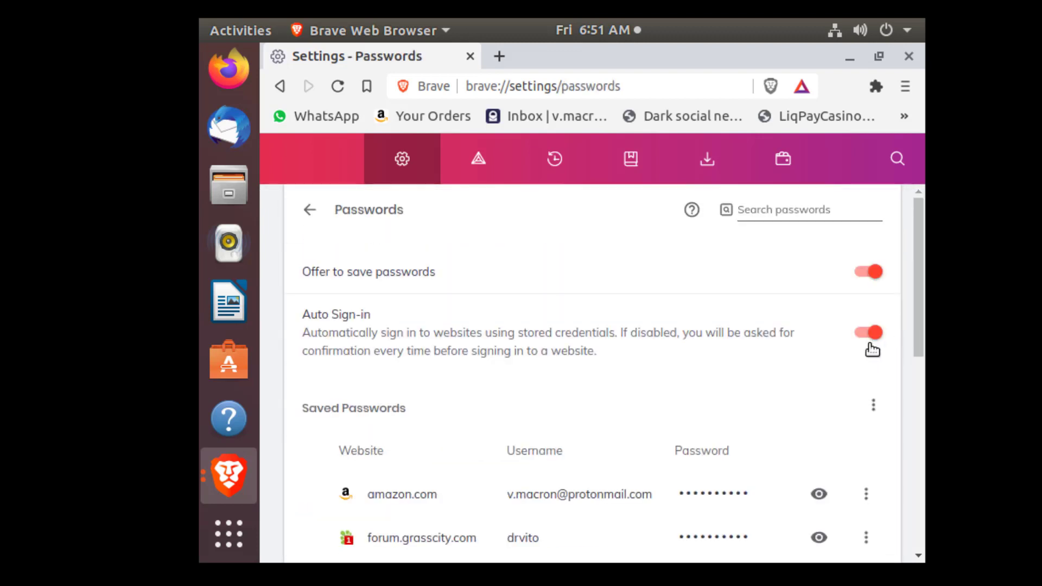
Step: Reveal the saved passwords for all six websites, from amazon.com down to windscribe.com, in the Saved Passwords list
drag(917, 330, 917, 420)
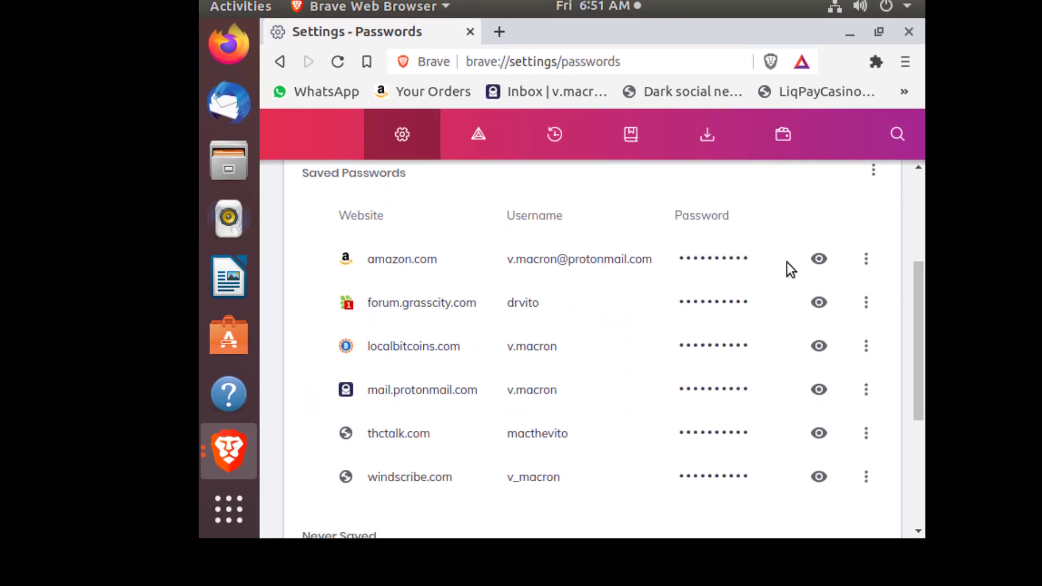
click(819, 265)
click(819, 302)
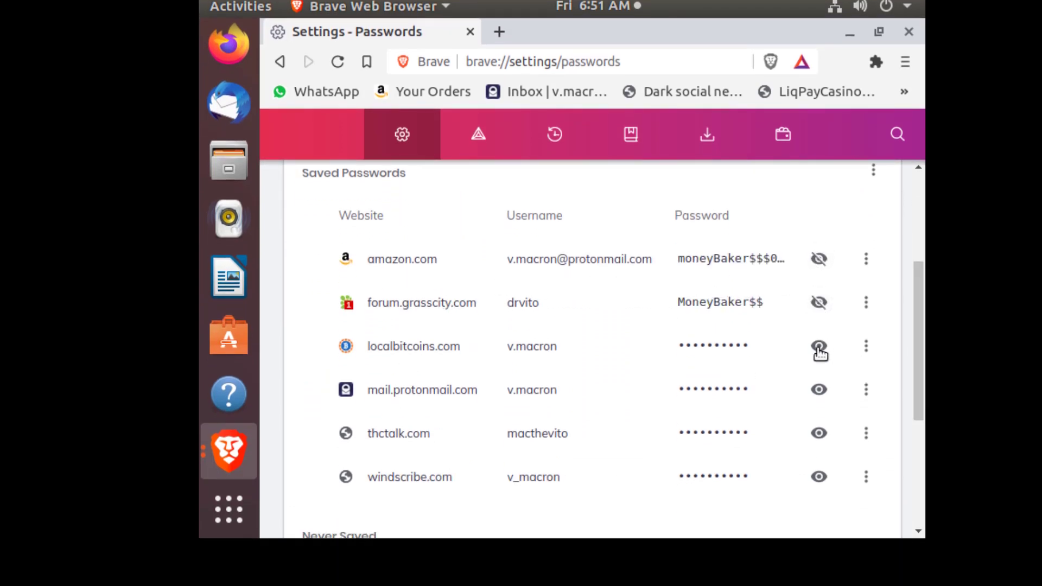
click(819, 345)
click(819, 390)
click(819, 433)
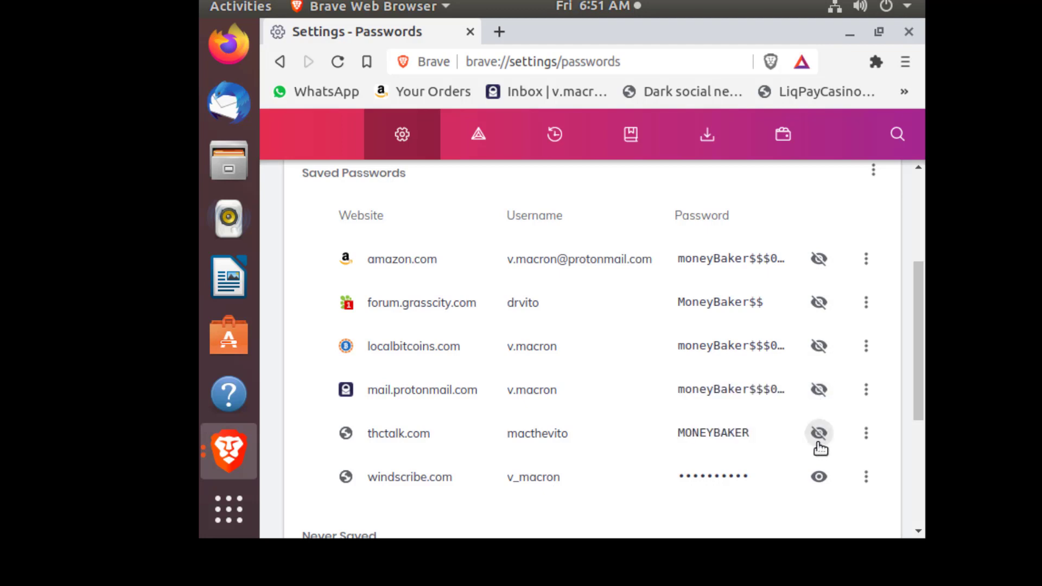
click(820, 477)
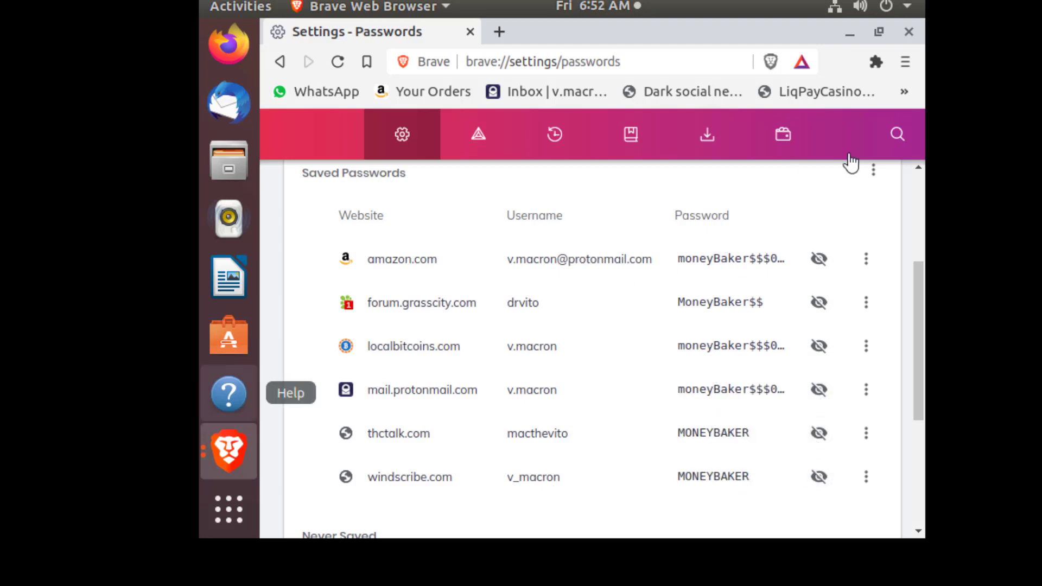
Step: Copy the full revealed password of the amazon.com entry
click(719, 252)
double_click(708, 261)
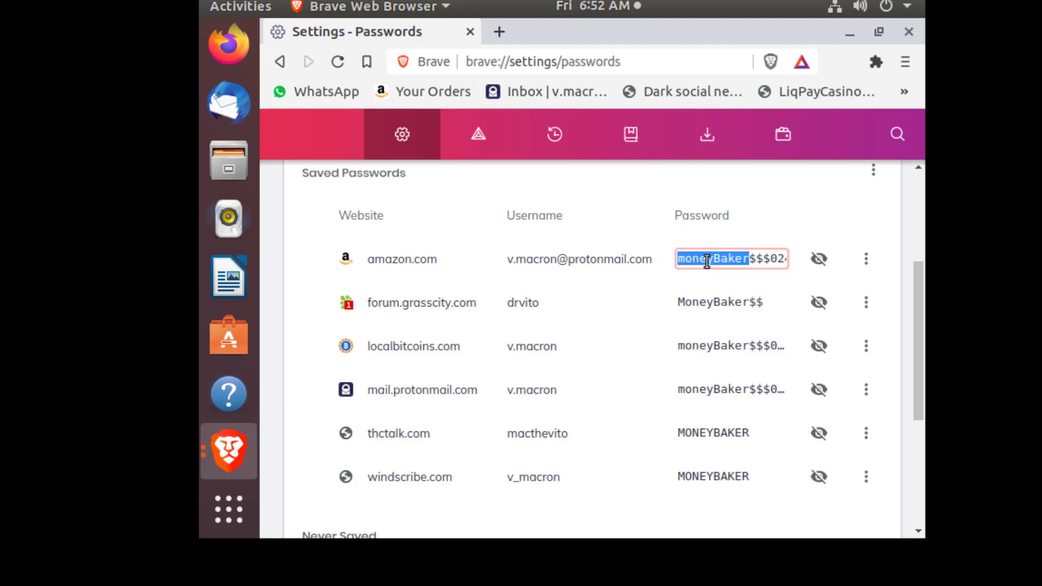
triple_click(707, 261)
right_click(707, 261)
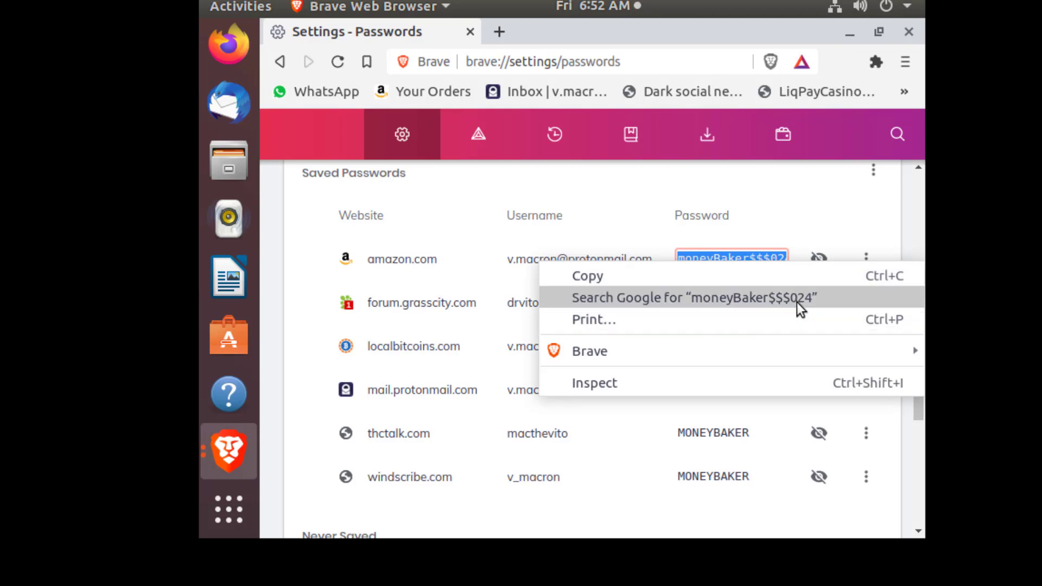
click(594, 276)
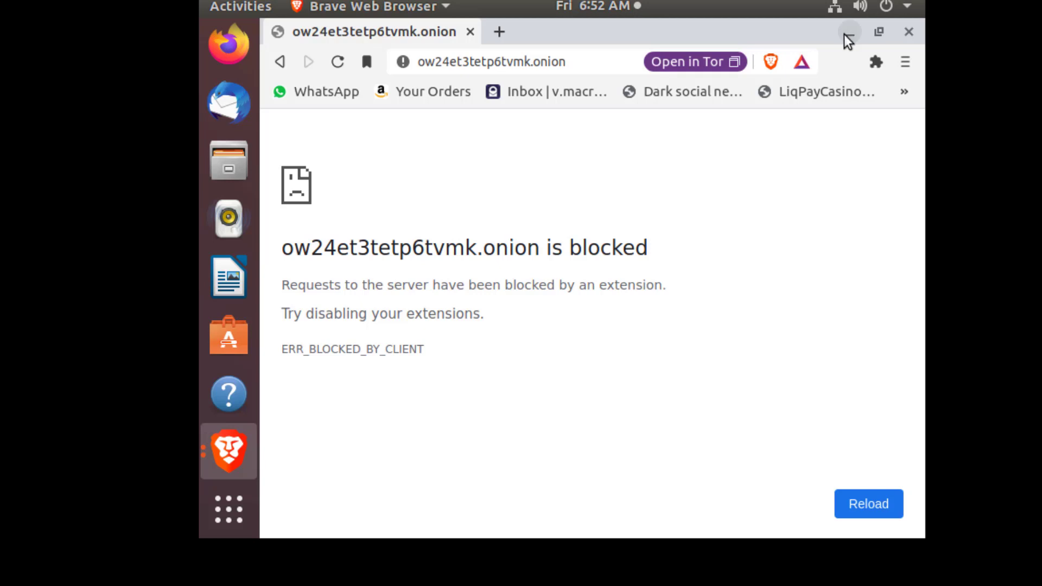
Step: Minimize the browser, dismiss the Software Updater prompt and open words.kdbx from the desktop in KeePassXC
click(846, 35)
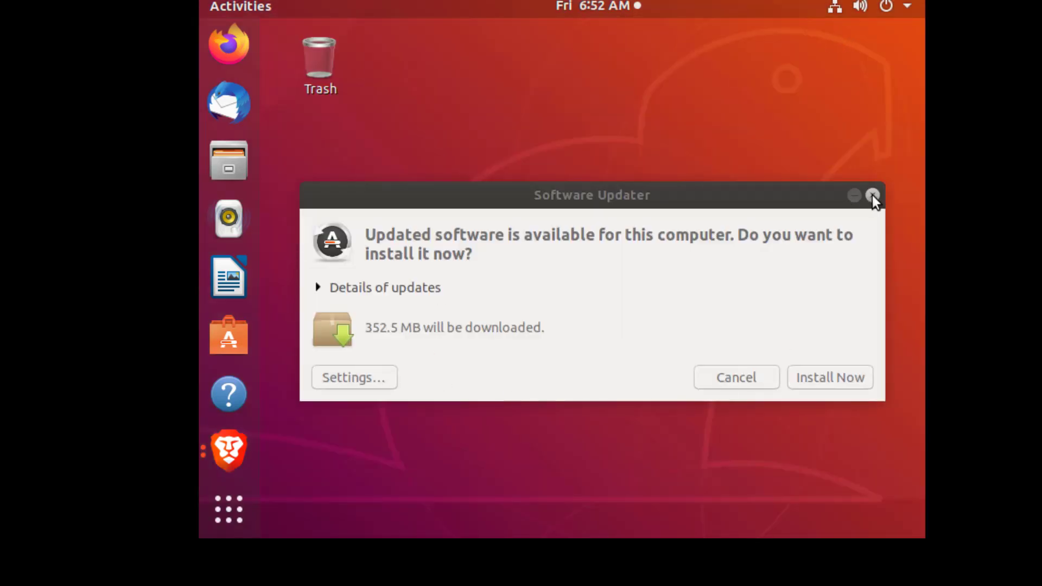
click(872, 194)
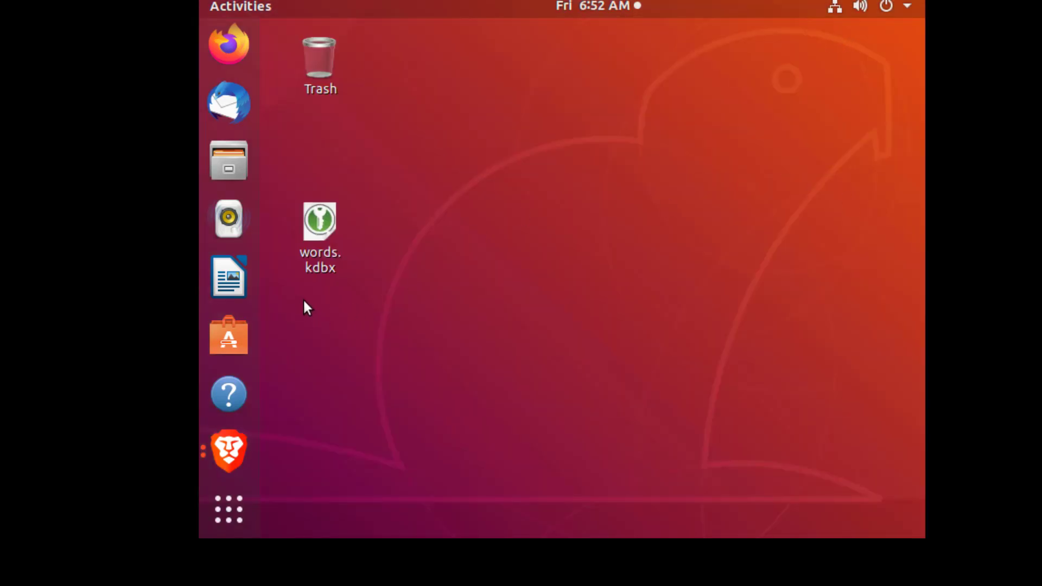
double_click(318, 229)
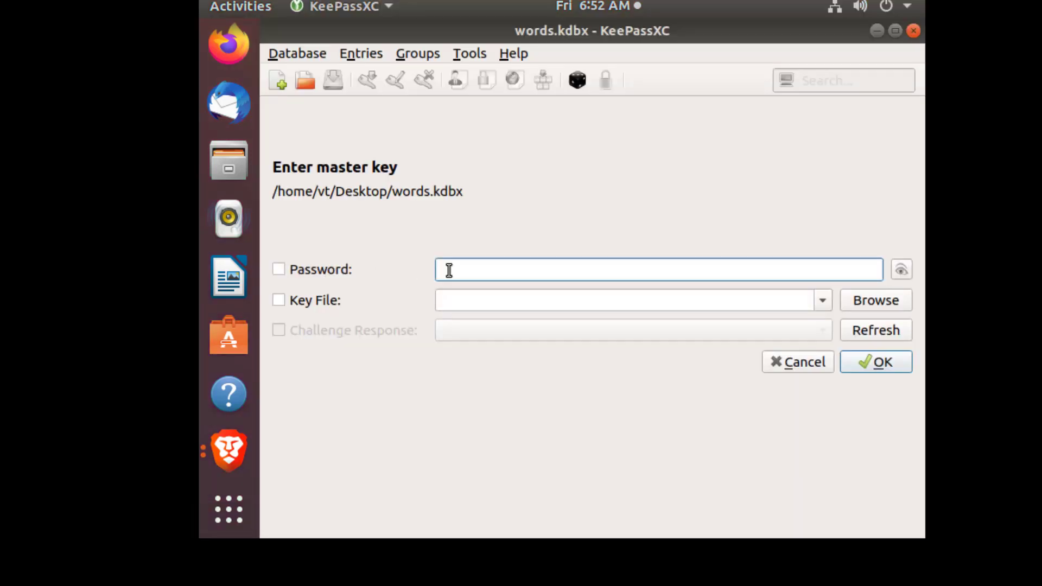
Step: Unlock words.kdbx by pasting the copied password as the master password and showing it in plain text
right_click(533, 270)
click(582, 373)
click(902, 269)
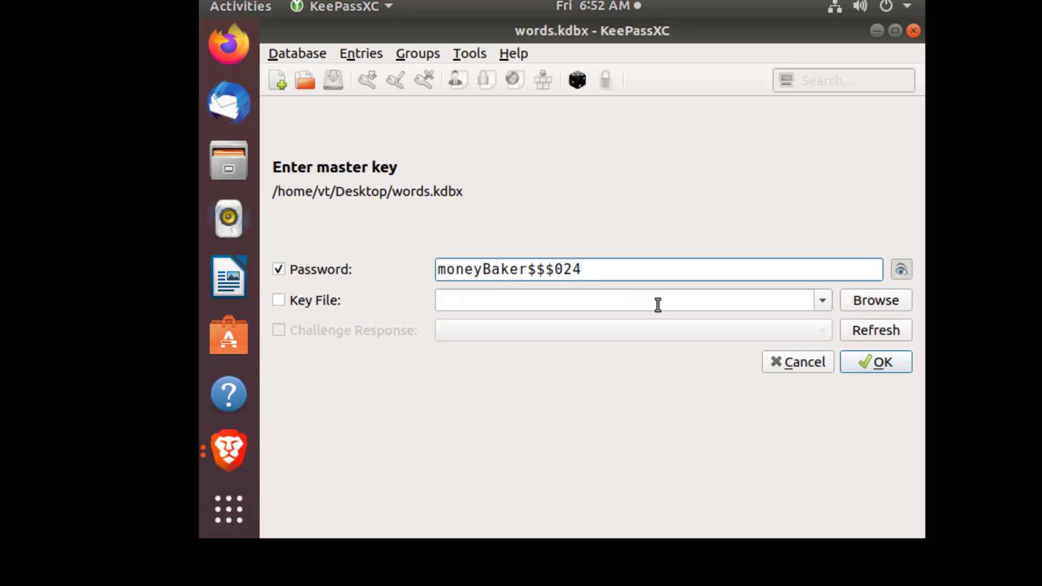
click(889, 362)
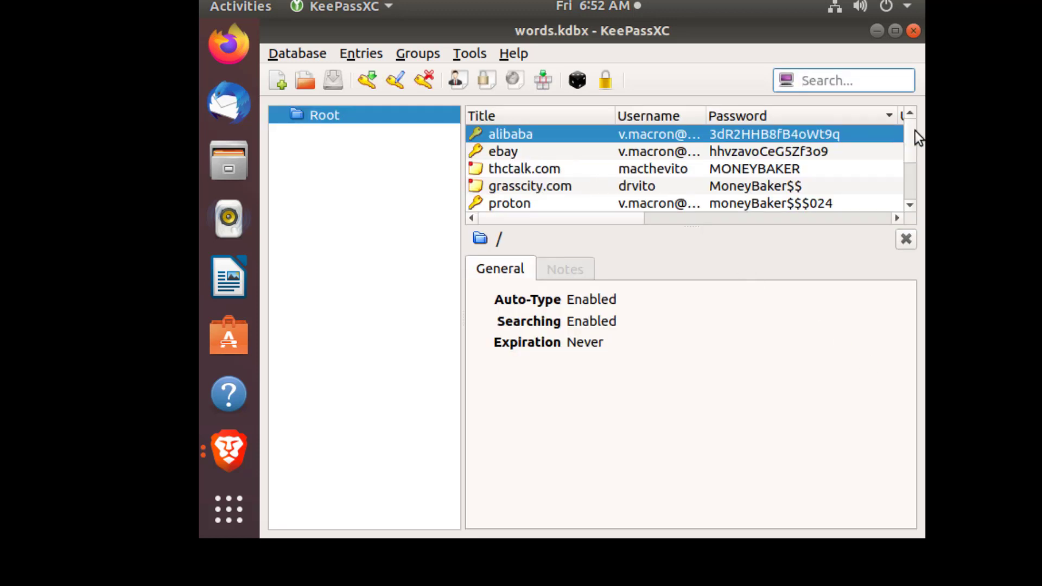
Step: Find and select the dopedough entry in the Root group and bring up its available actions
drag(910, 130, 901, 170)
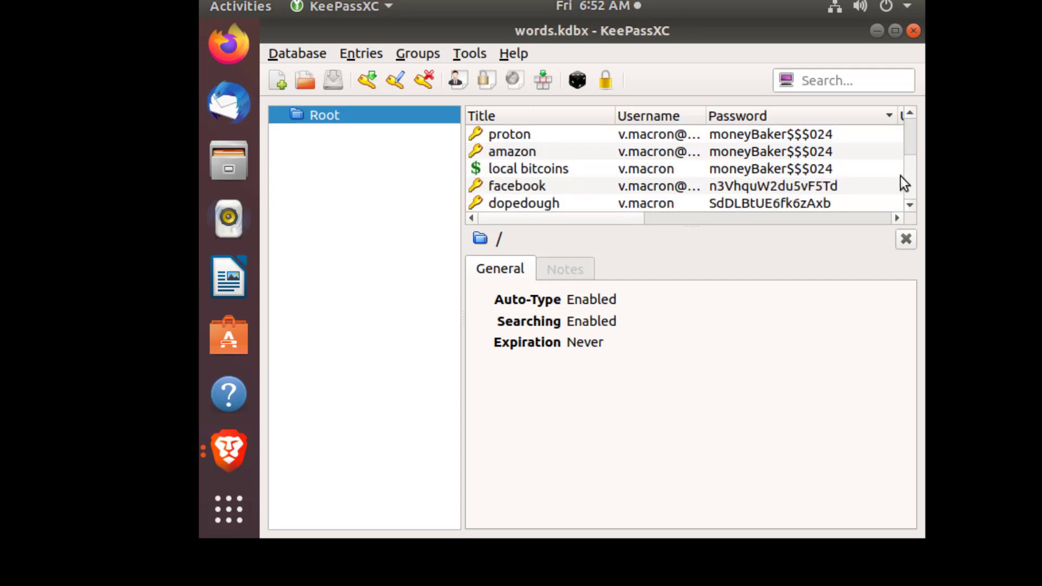
click(527, 206)
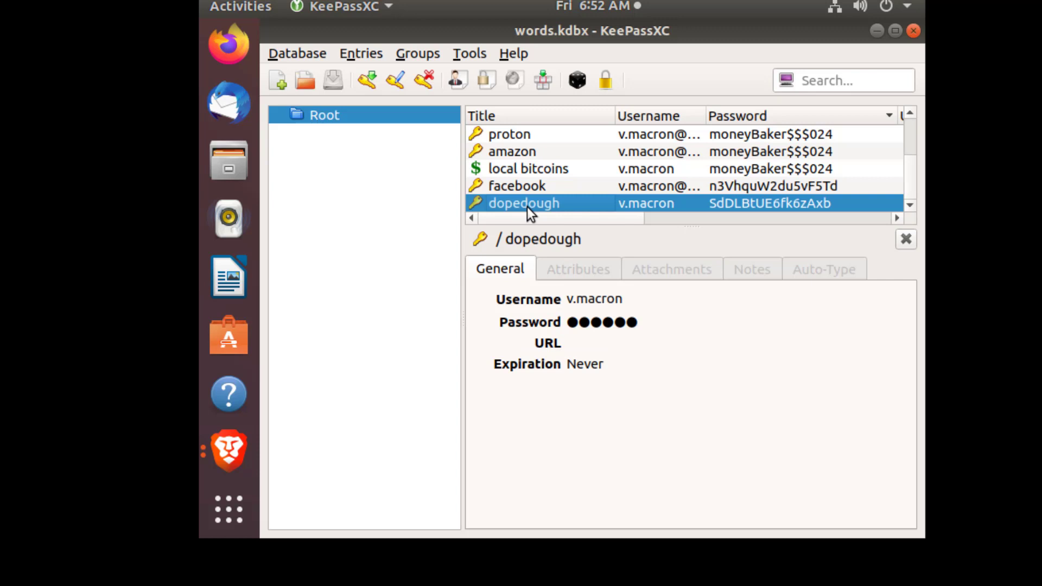
right_click(527, 207)
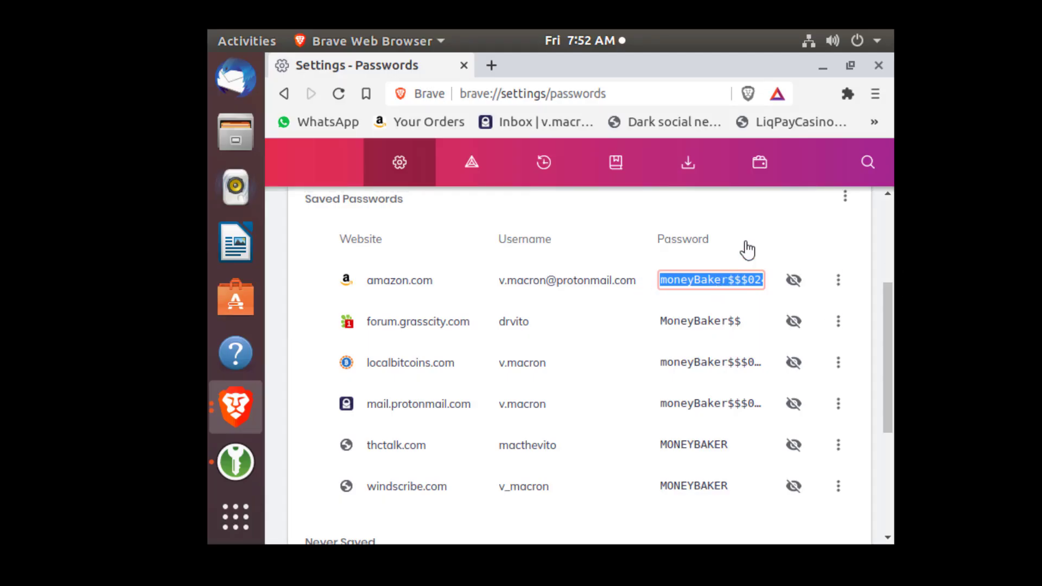
Step: Return to KeePassXC and unlock the words.kdbx database again with the copied master password
click(822, 67)
right_click(456, 290)
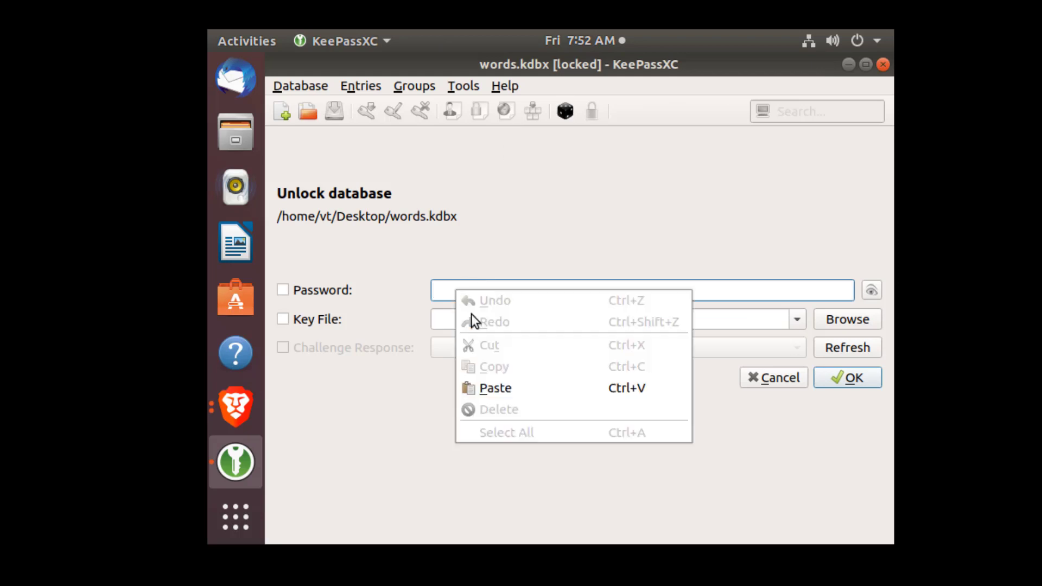
click(503, 389)
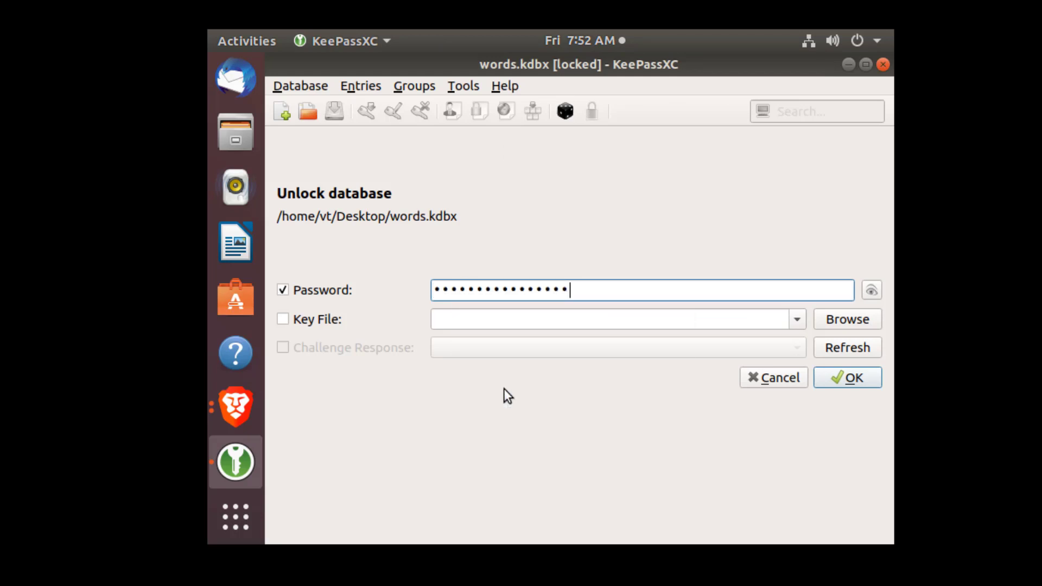
click(872, 291)
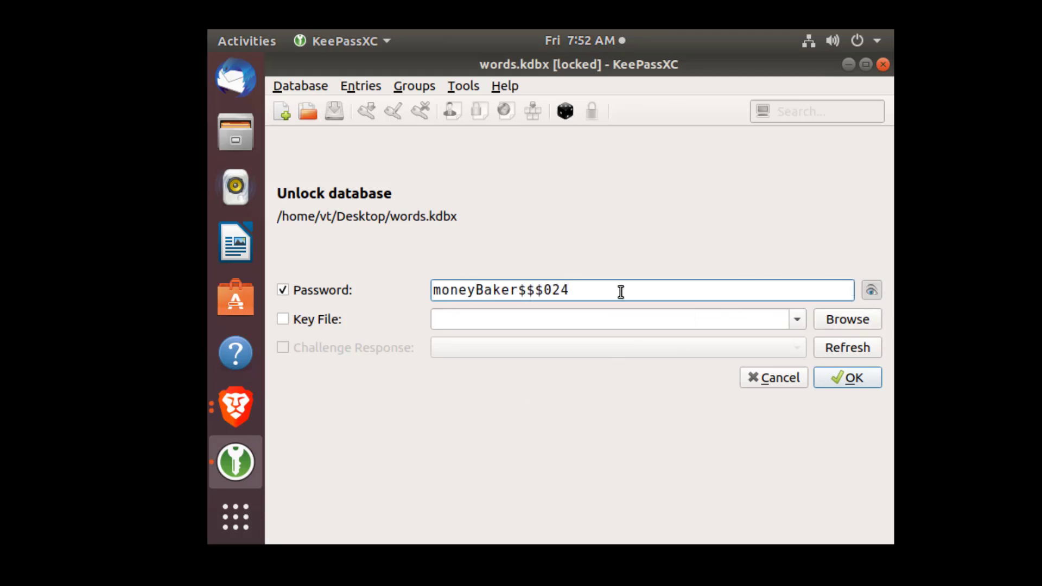
click(863, 379)
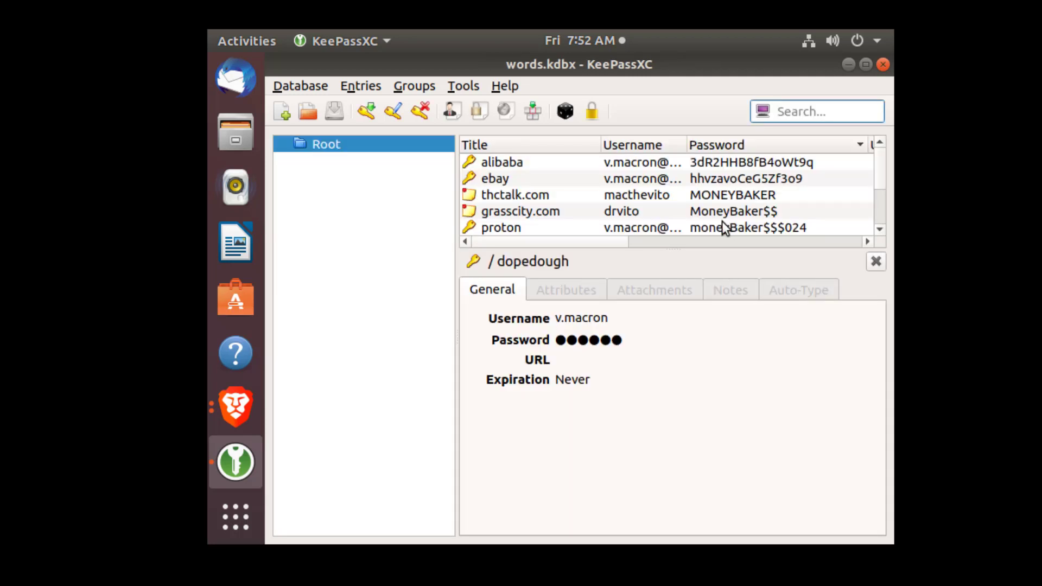
Step: Copy the password of the dopedough entry in the Root group
scroll(597, 223, down, 2)
click(685, 228)
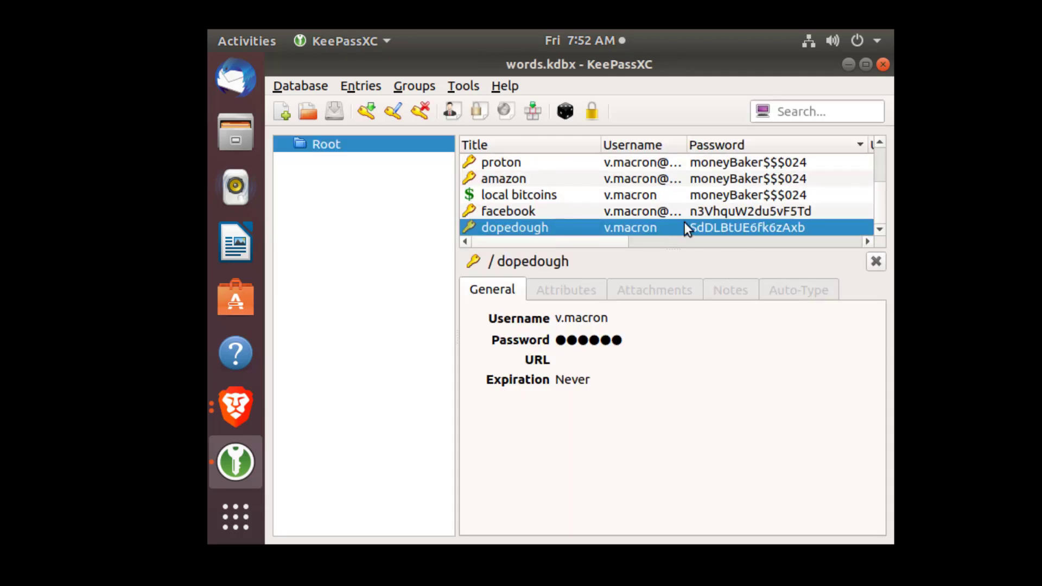
right_click(729, 229)
click(708, 263)
Step: Switch to Brave's passwords window and open the Dope Dough site, dopedoughyignlbq.onion, in a private Tor window
click(236, 410)
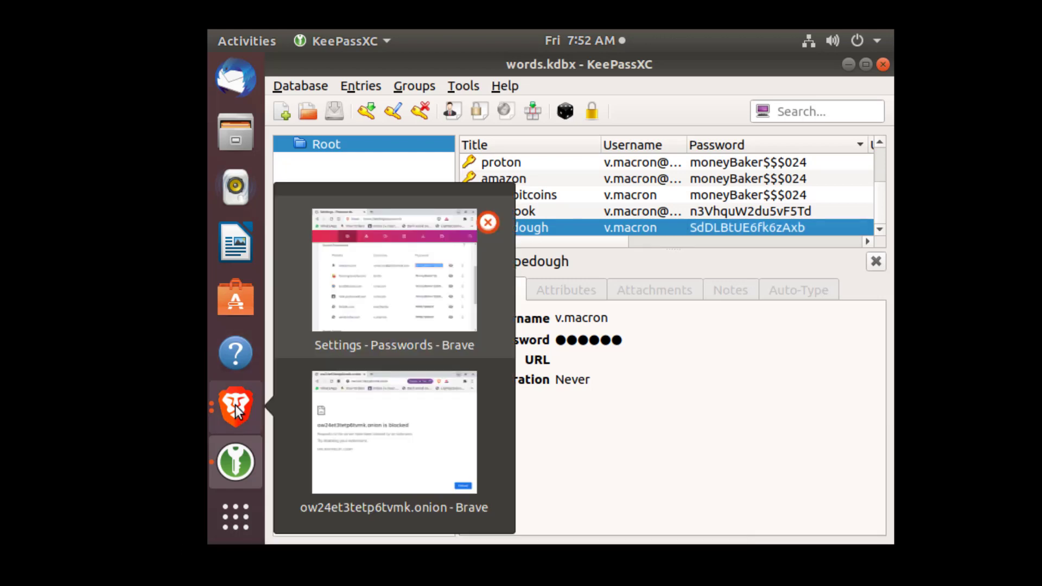
click(338, 282)
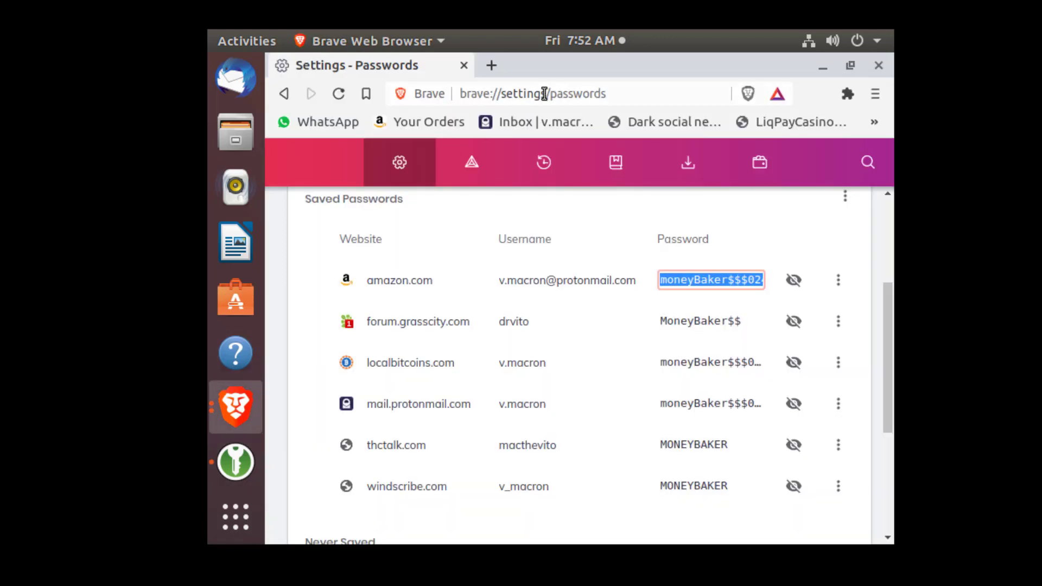
click(579, 94)
text(d)
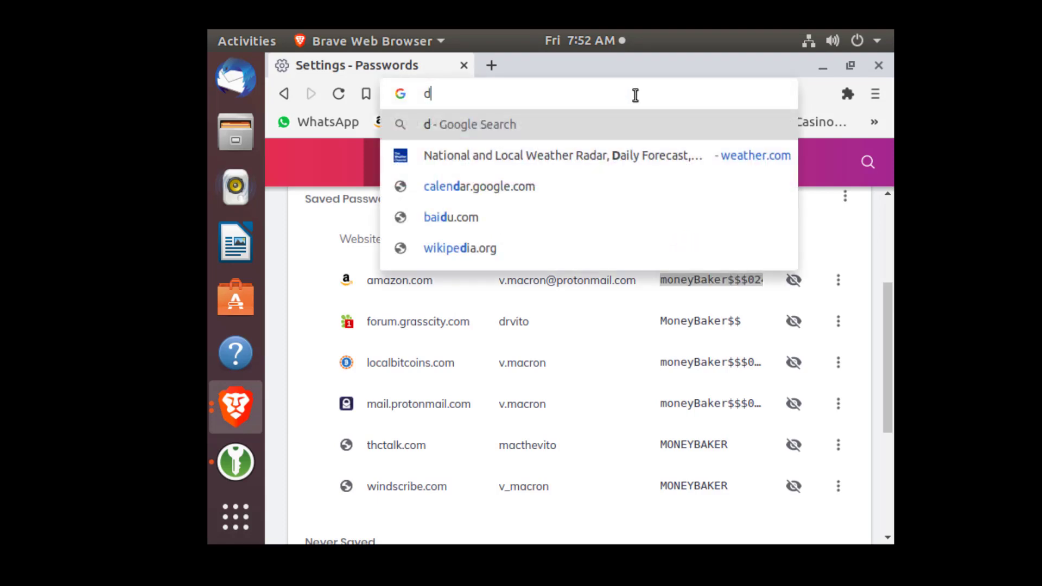
text(op)
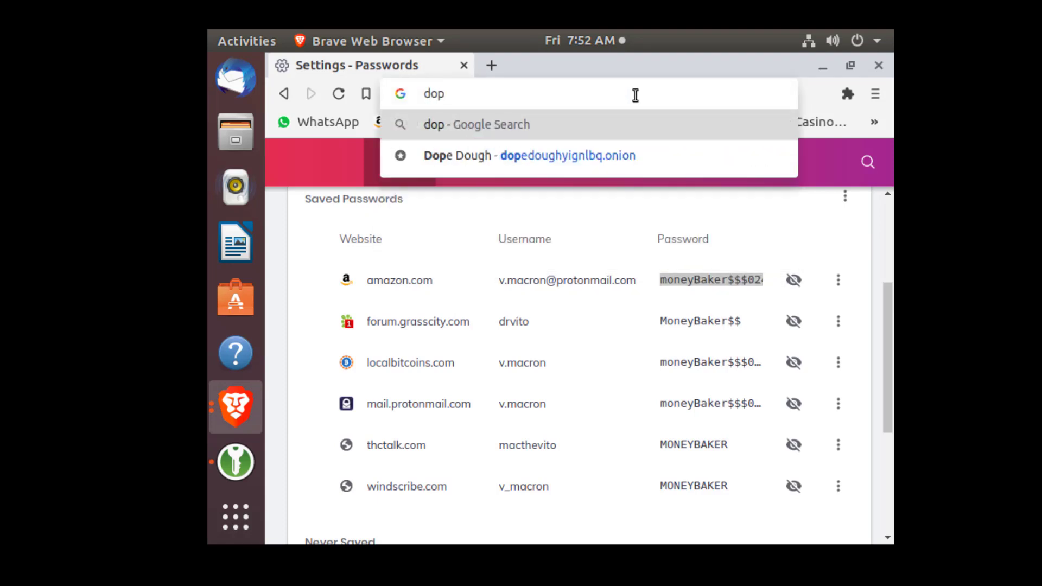
click(588, 164)
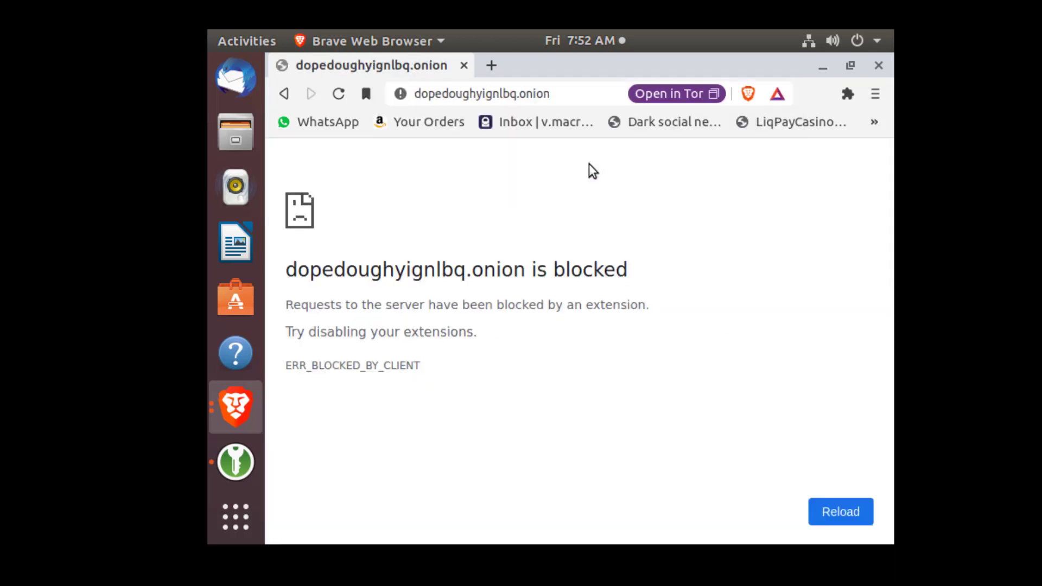
click(680, 93)
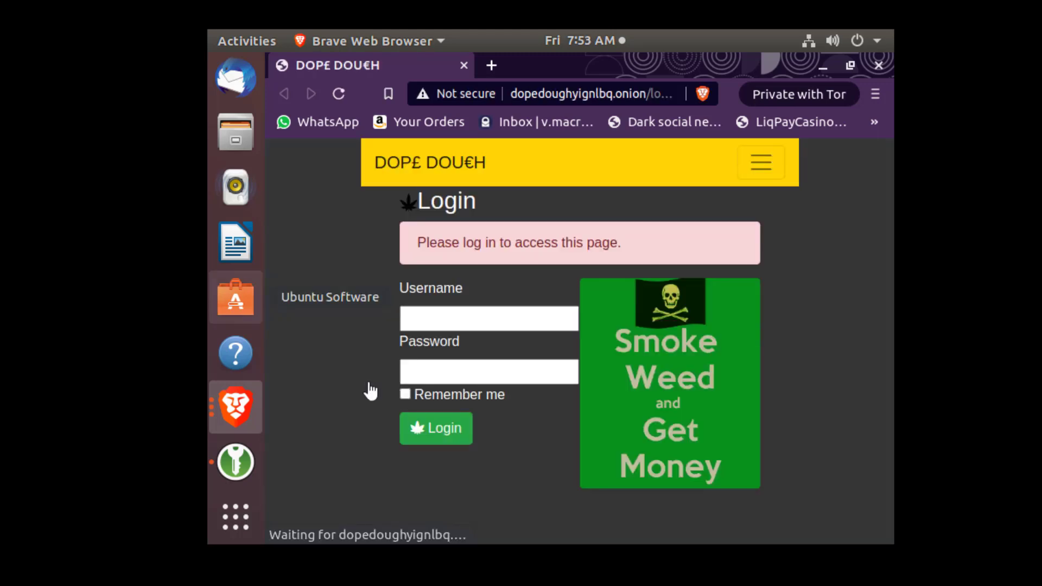
Step: Log in to the Dope Dough site with the entry's username and account password
click(461, 375)
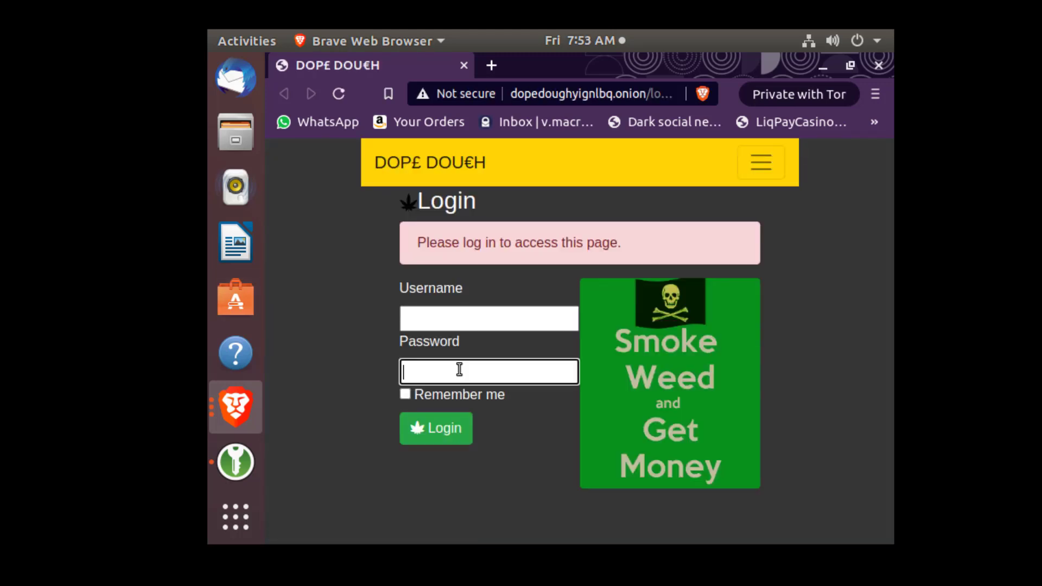
right_click(460, 369)
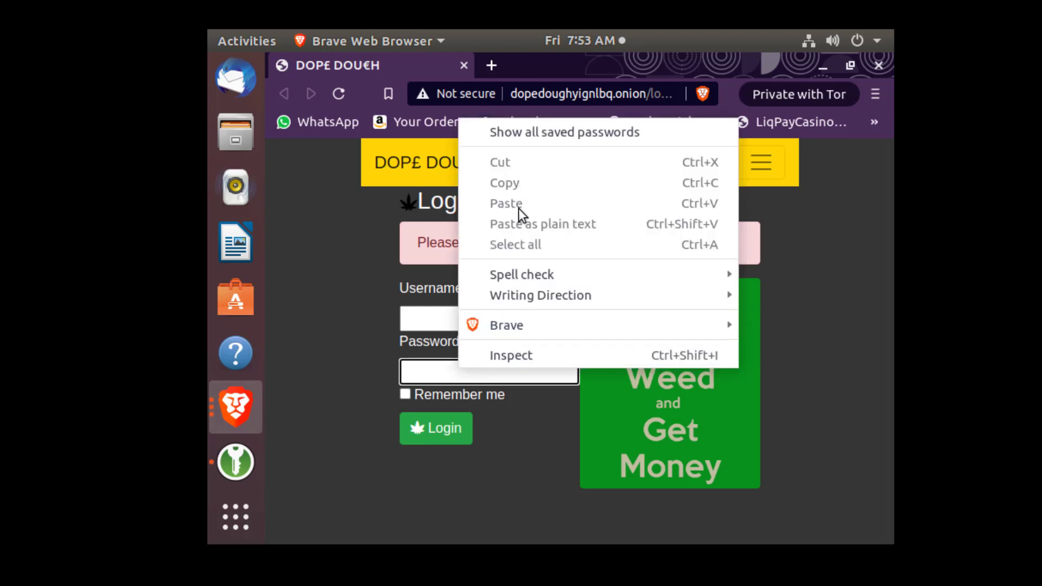
click(437, 375)
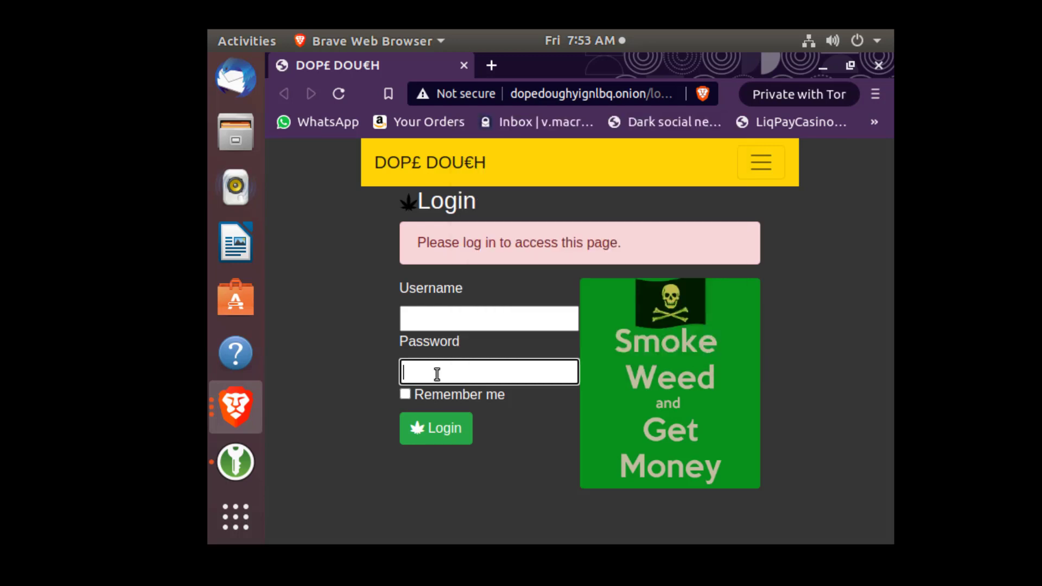
text(•••••••••••••••••)
click(468, 320)
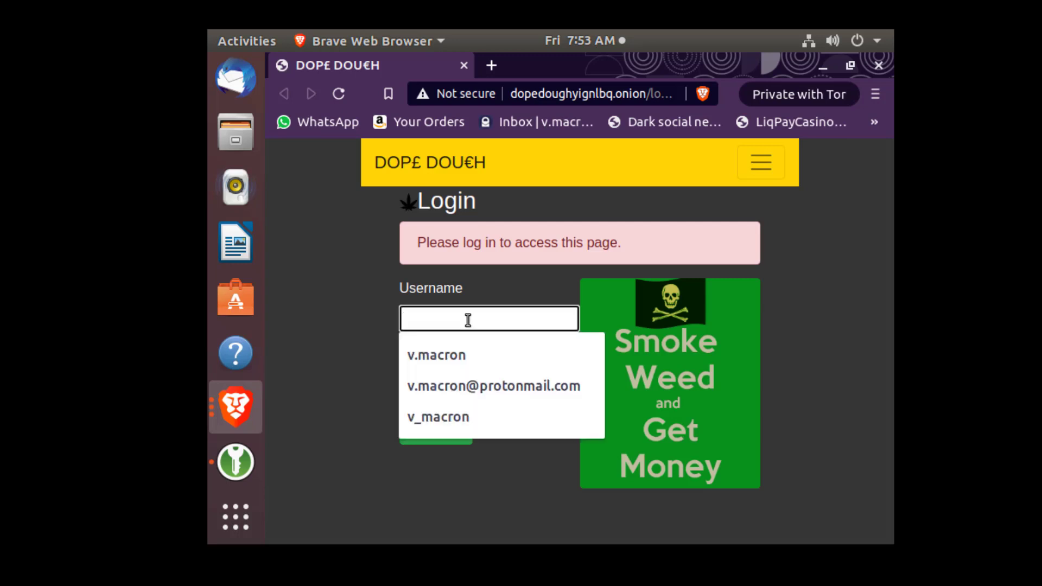
click(454, 356)
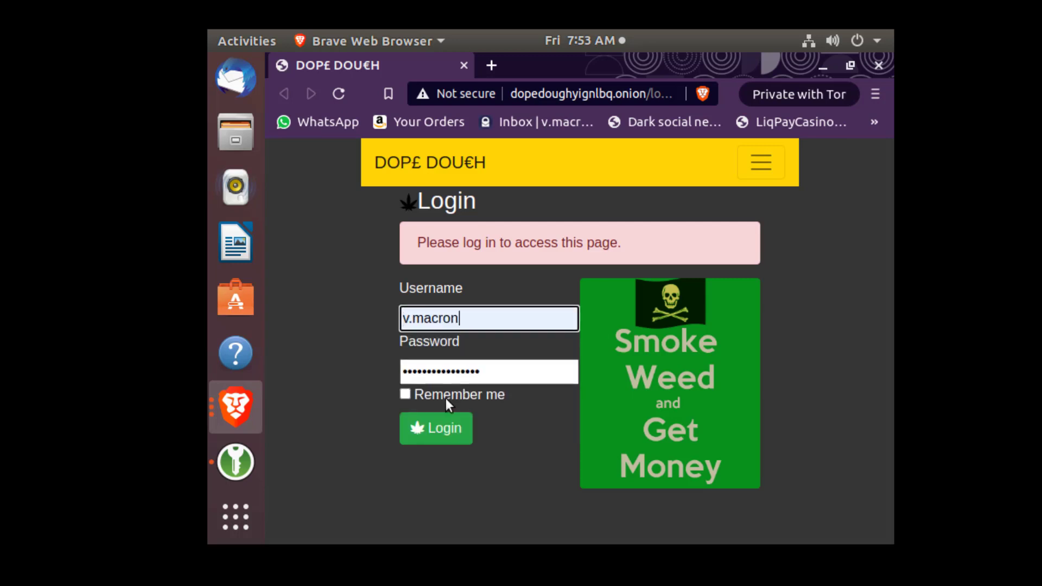
click(444, 431)
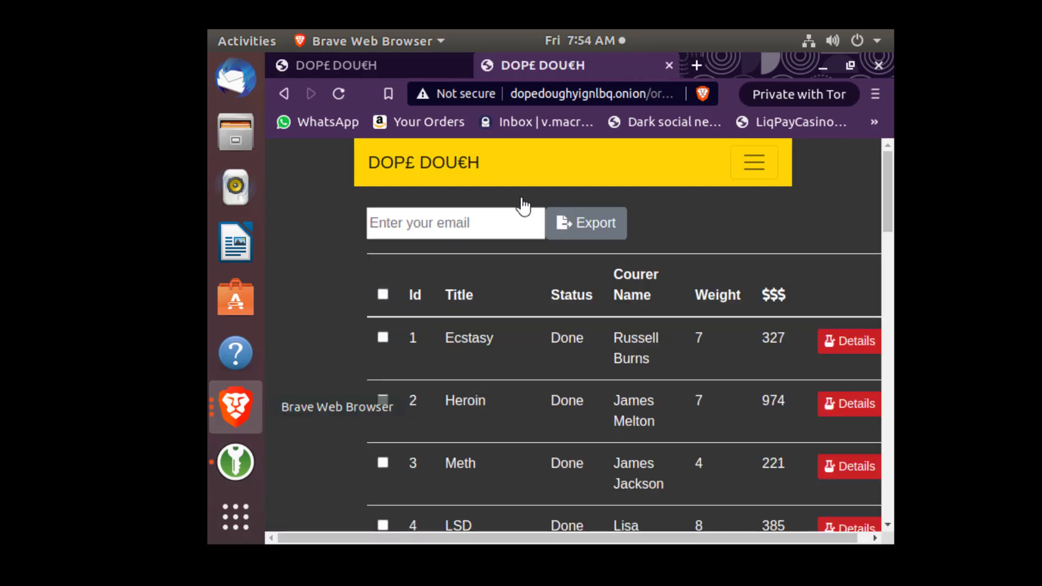
Step: Open the Dope Dough Backup page and request an order backup with placeholder text as email, start ID 1 and end ID 61893
click(756, 163)
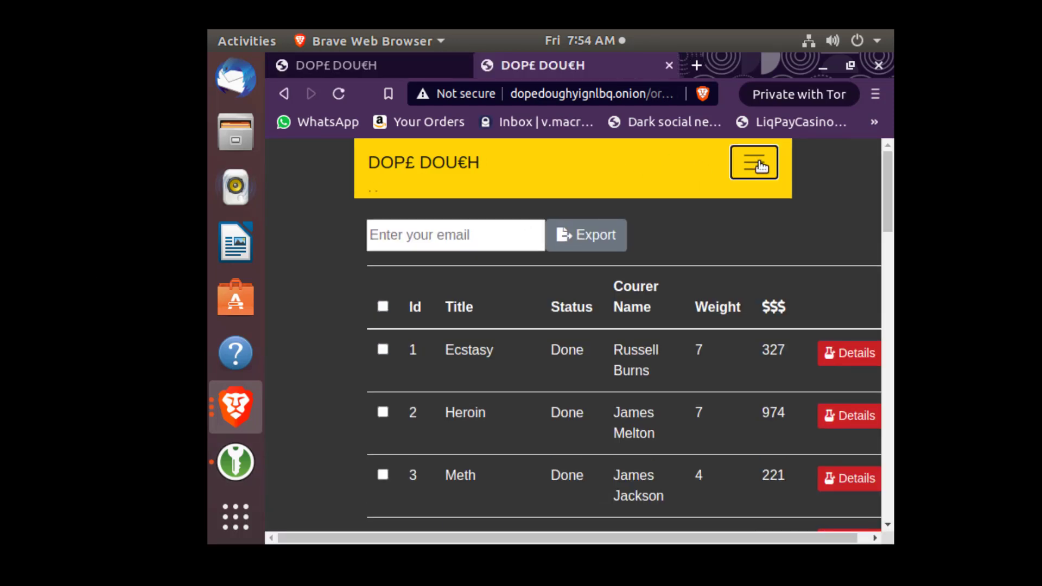
click(392, 269)
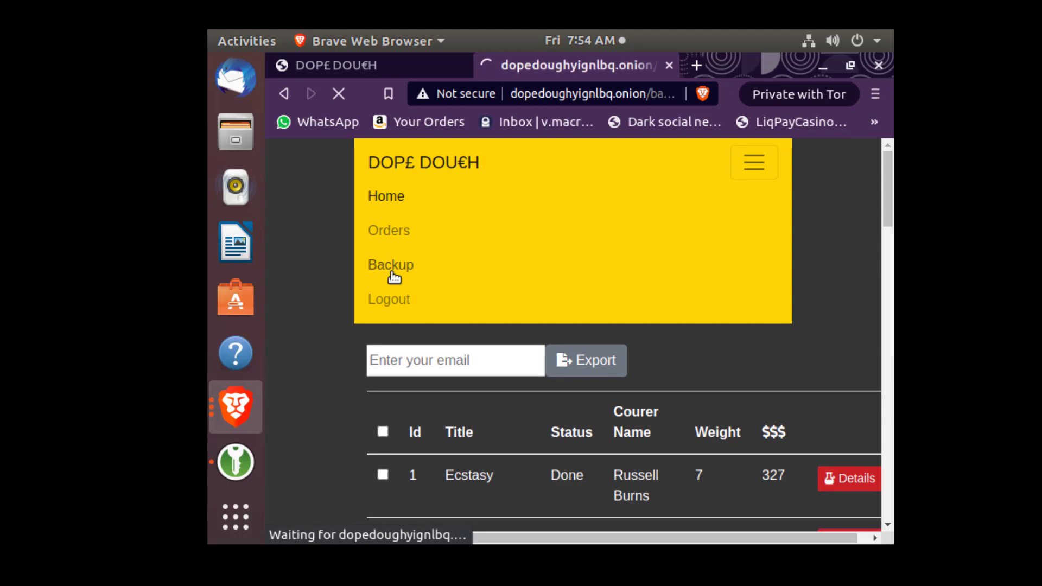
click(431, 287)
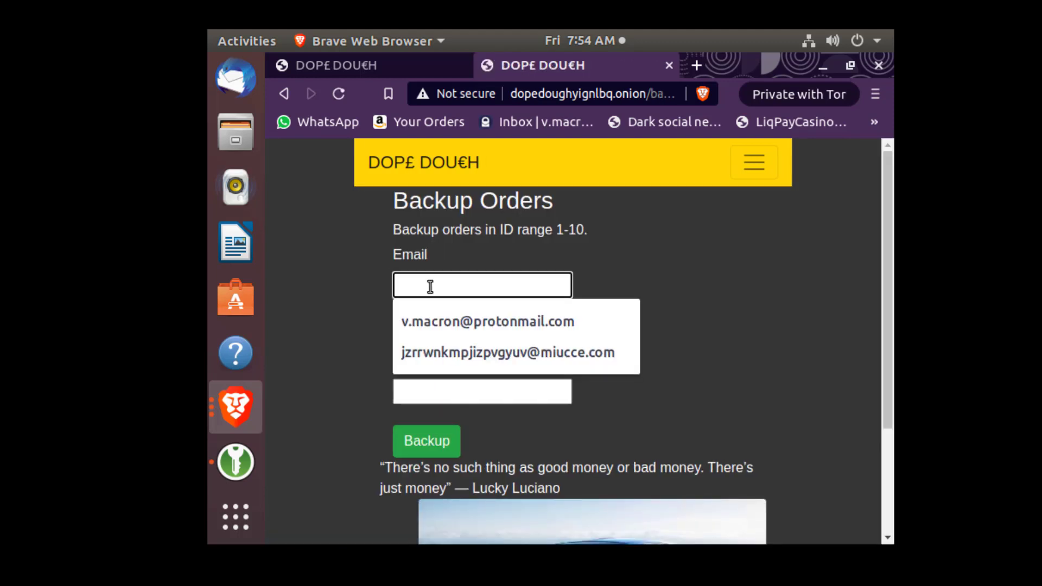
text(dkdsakljdsfakdfkdfkd)
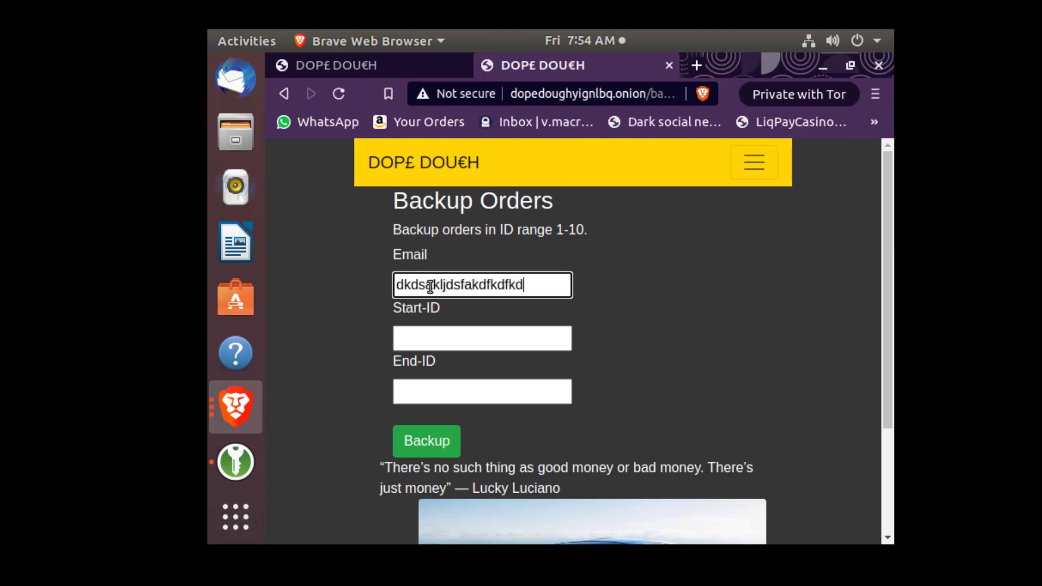
click(435, 338)
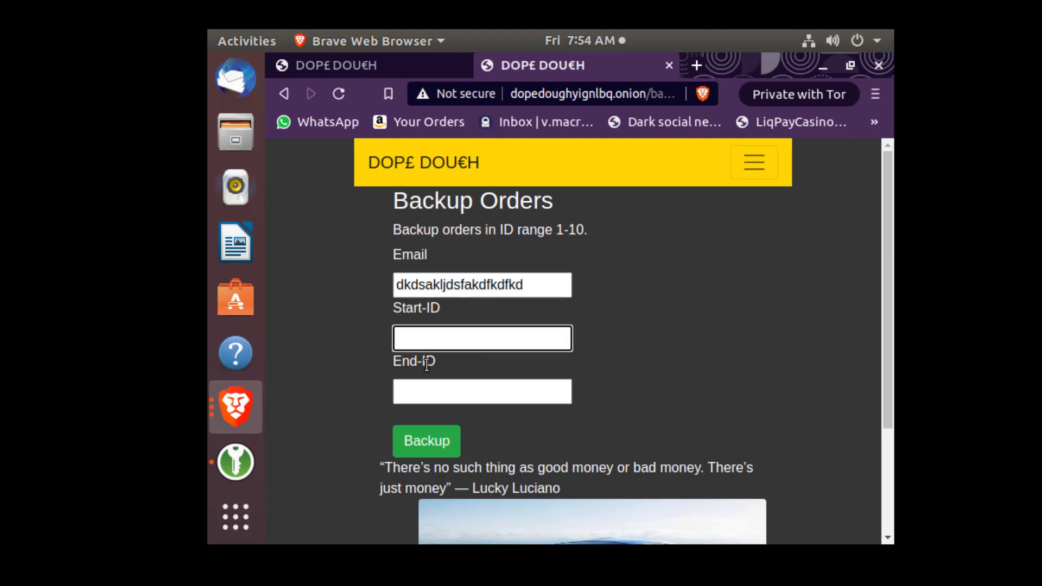
text(1)
click(442, 392)
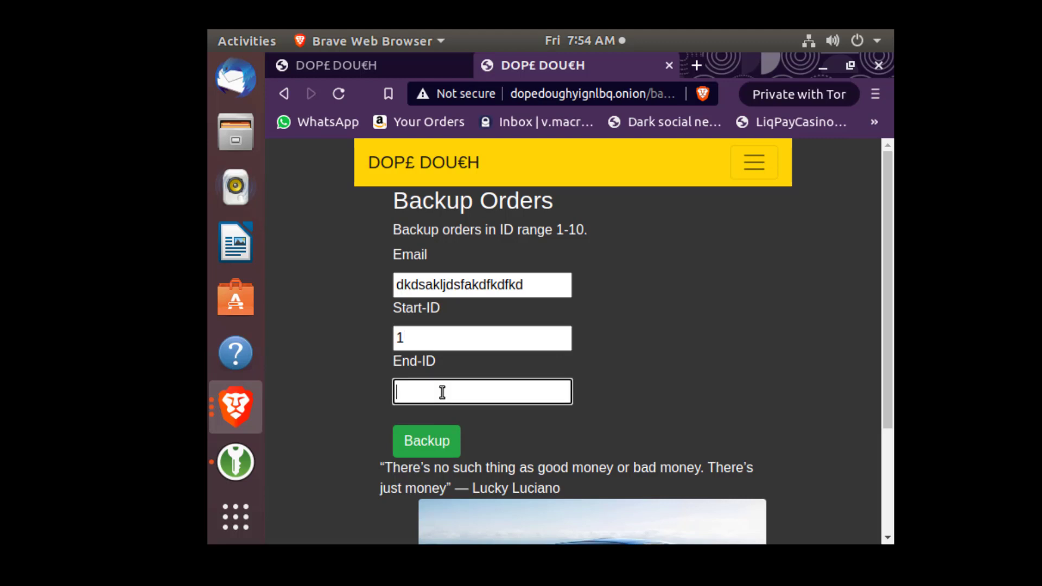
text(61893)
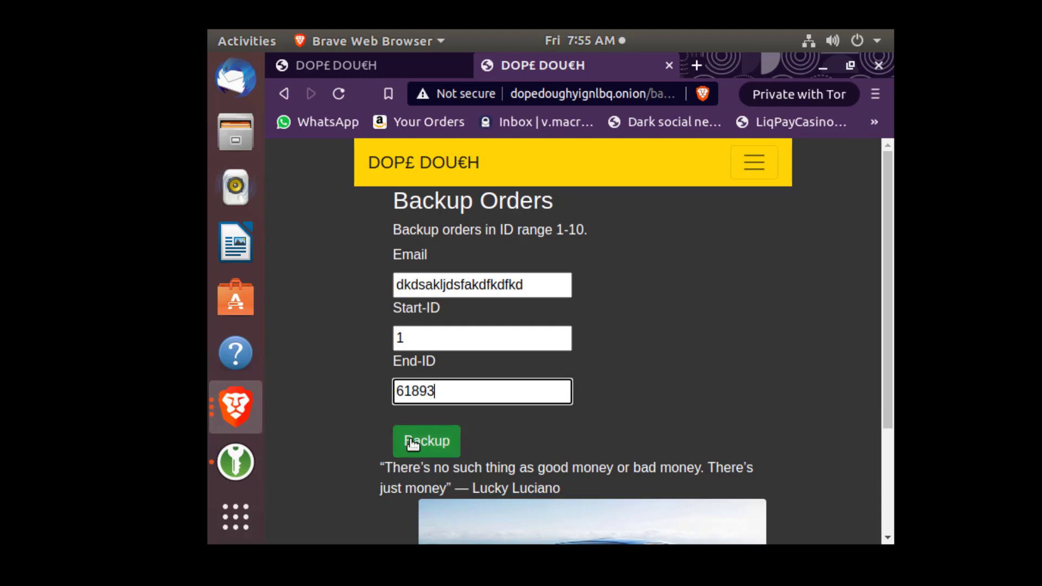
click(412, 444)
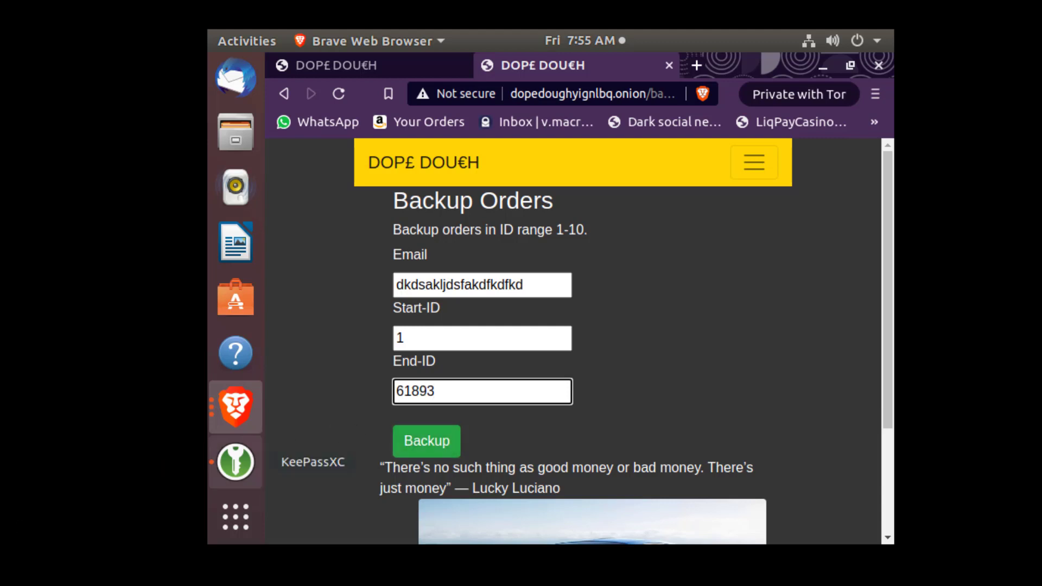
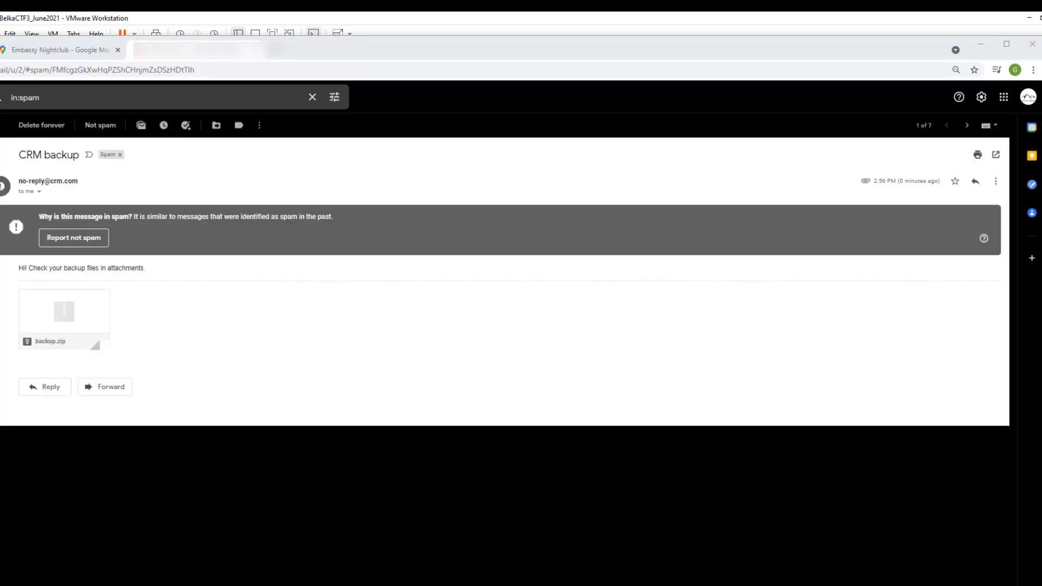
Step: Switch to backup.xlsx in Excel, select coordinates column D, and view the matching coords.txt in Notepad
mouse_move(74, 298)
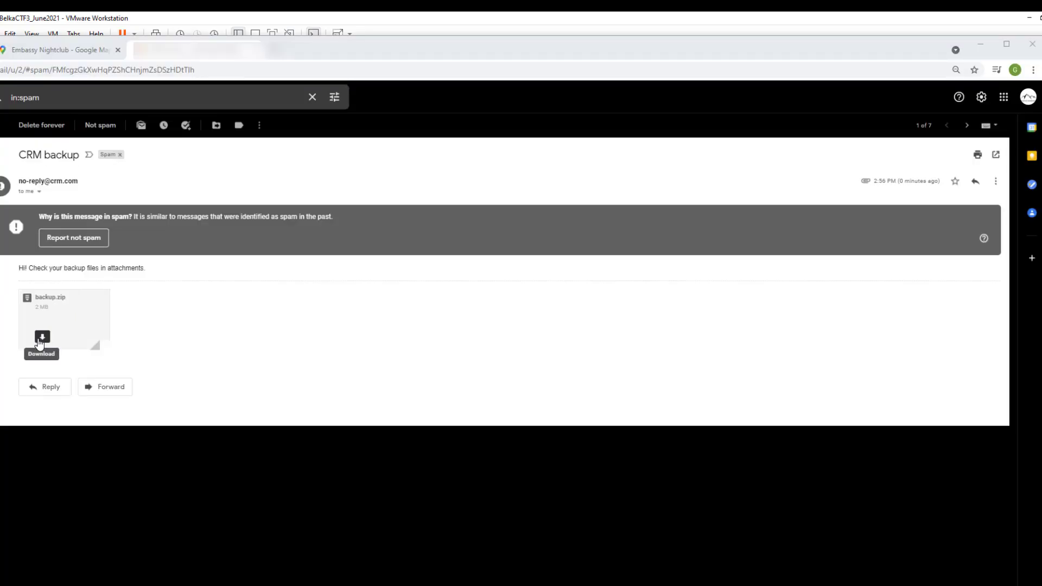
click(28, 359)
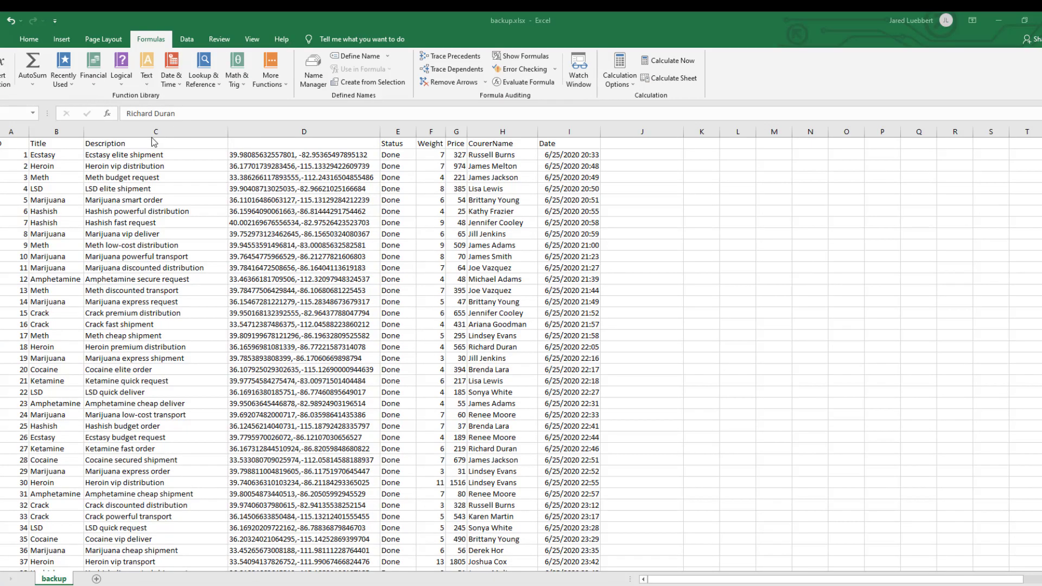
click(282, 133)
right_click(292, 132)
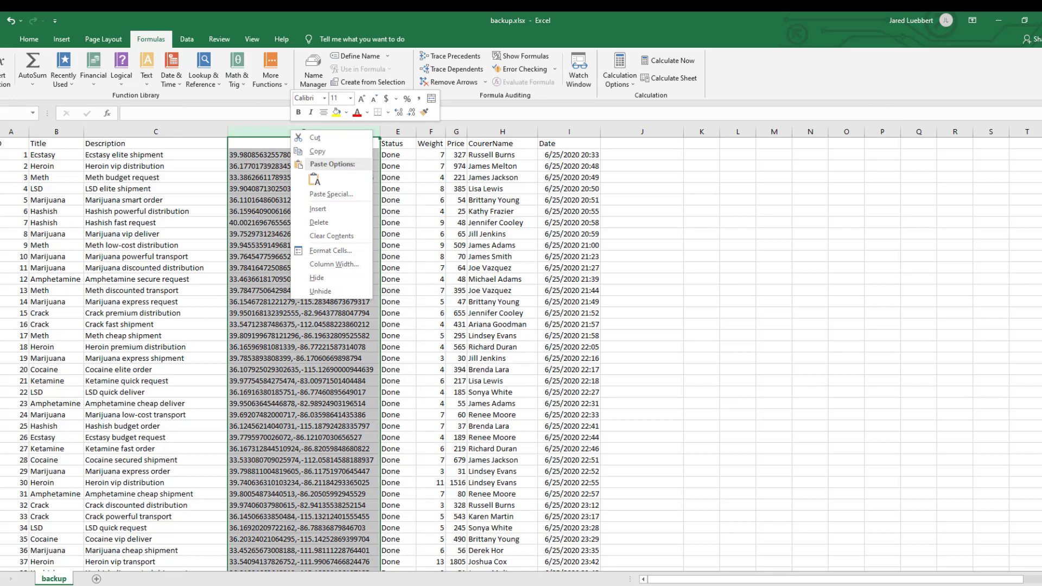
key(alt+Tab)
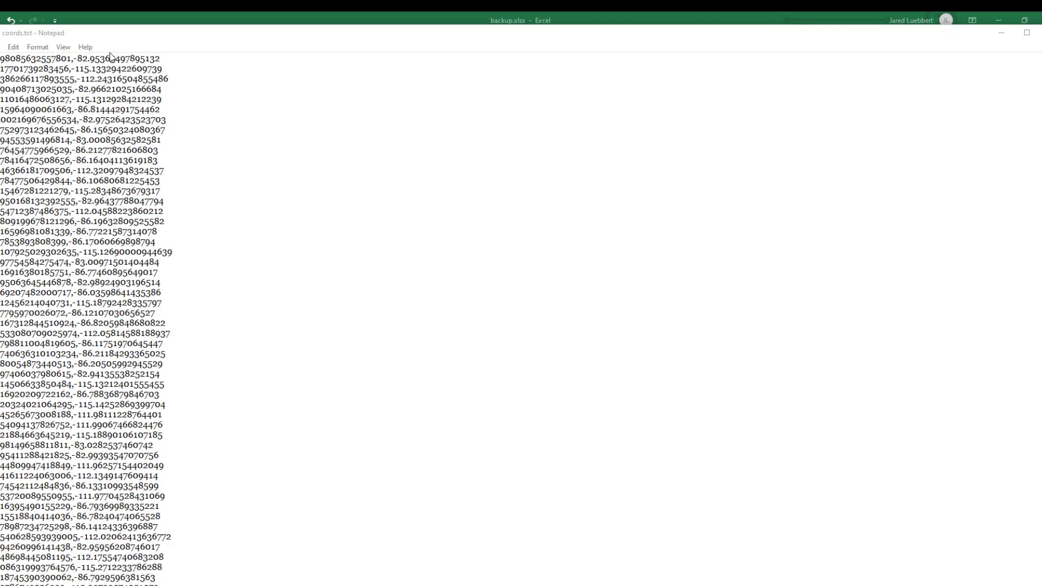
drag(6, 36, 37, 38)
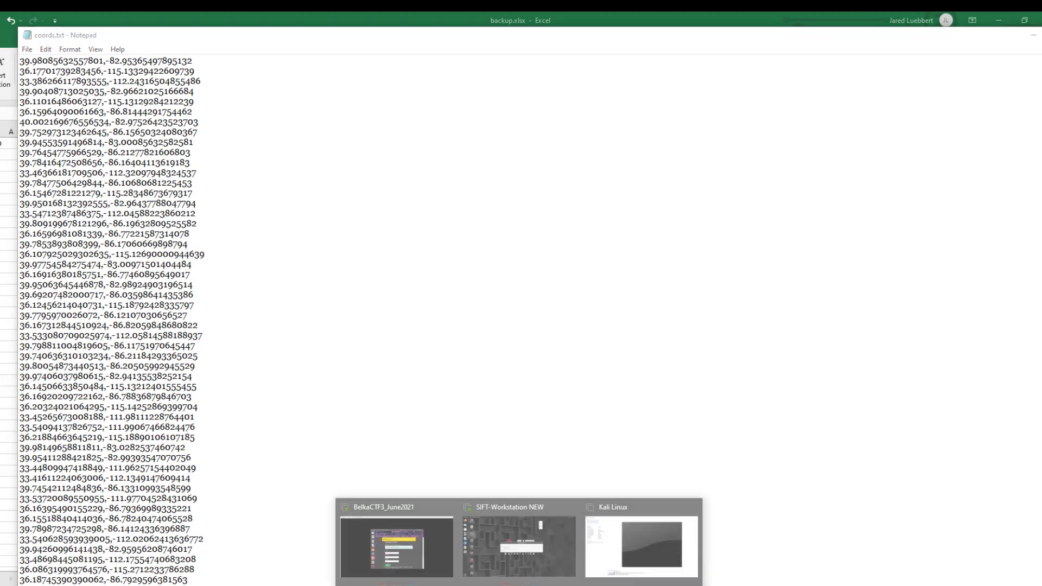
Step: Switch to the SIFT-Workstation NEW virtual machine, unlock it with the account password, and postpone the update restart
click(439, 565)
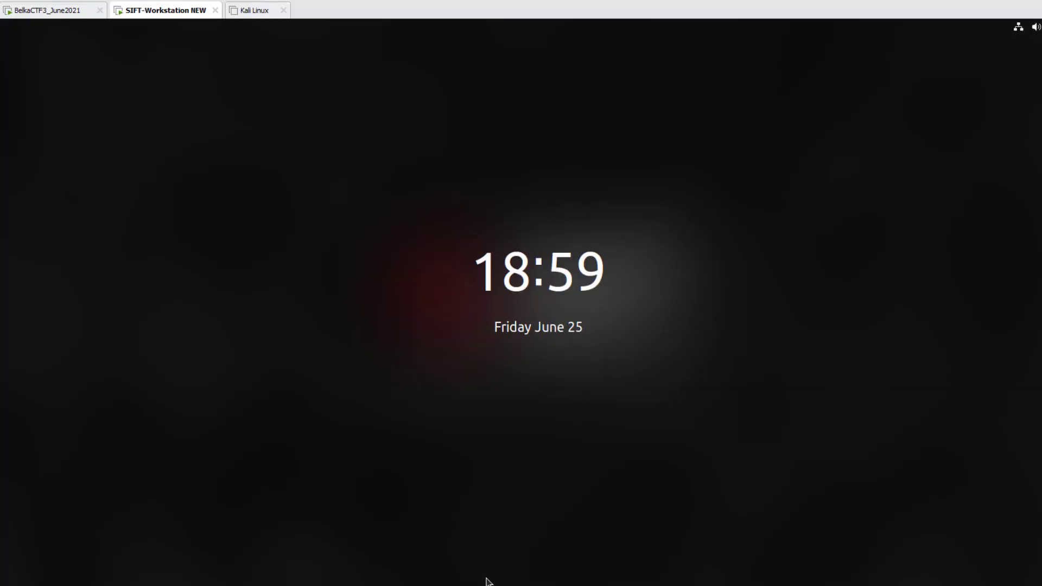
click(515, 404)
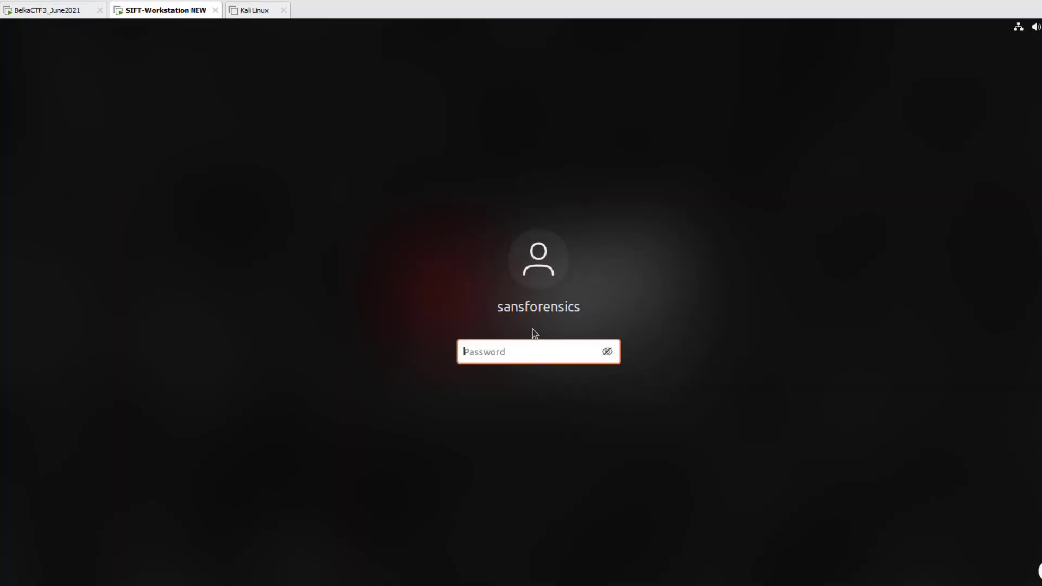
text(forensics)
key(BackSpace)
key(BackSpace)
key(BackSpace)
key(BackSpace)
key(BackSpace)
key(BackSpace)
key(BackSpace)
key(BackSpace)
text(forensics)
key(Return)
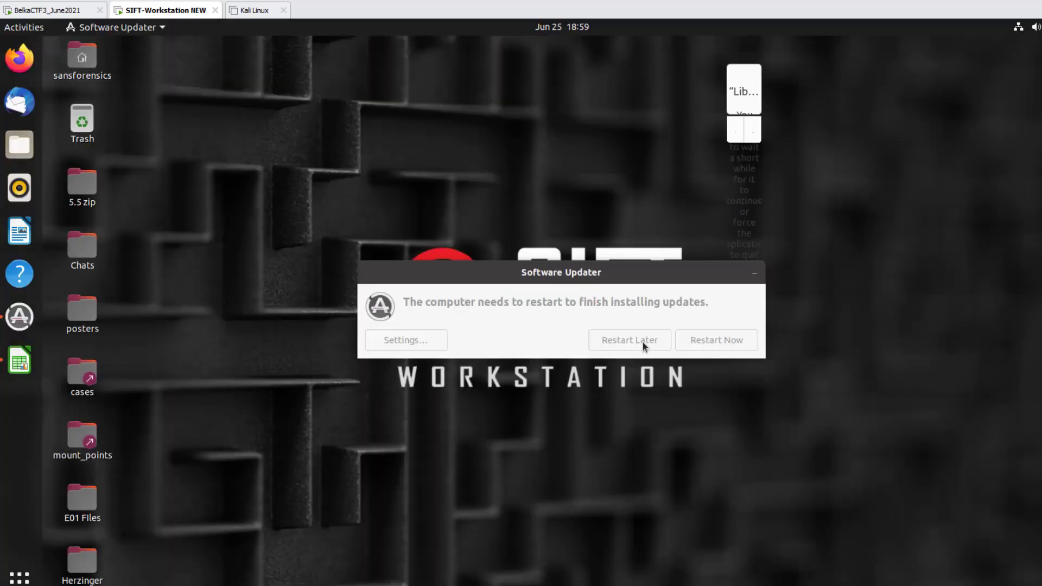
click(643, 341)
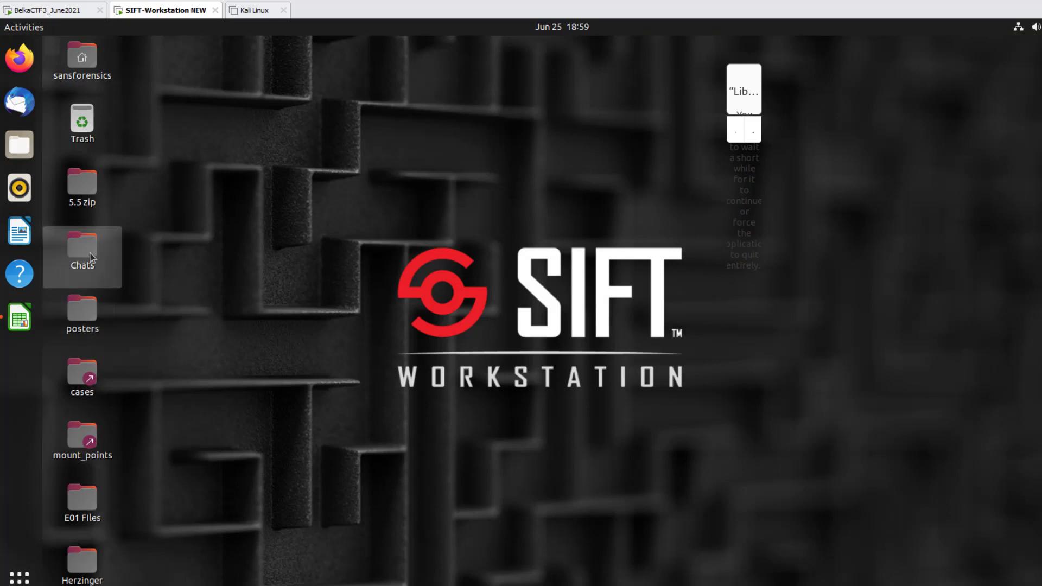
Step: Open the 5.5 zip folder on the desktop and start a terminal in it
double_click(96, 204)
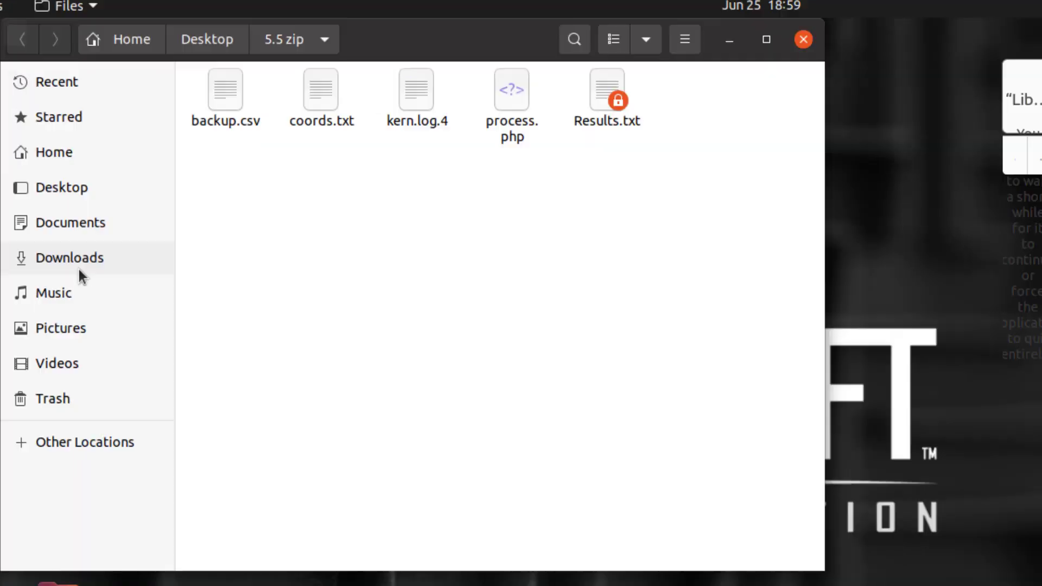
click(319, 122)
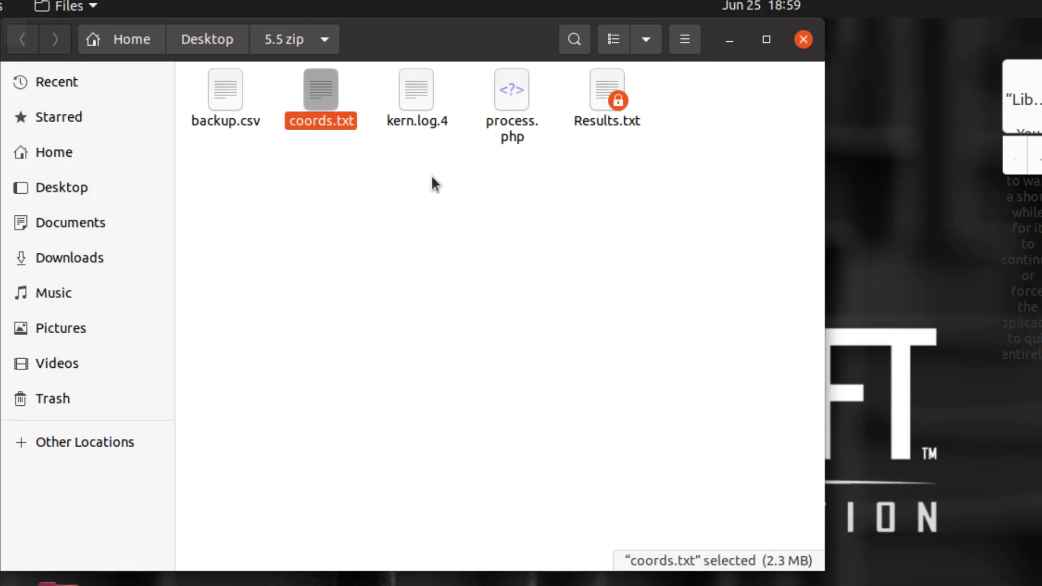
click(511, 139)
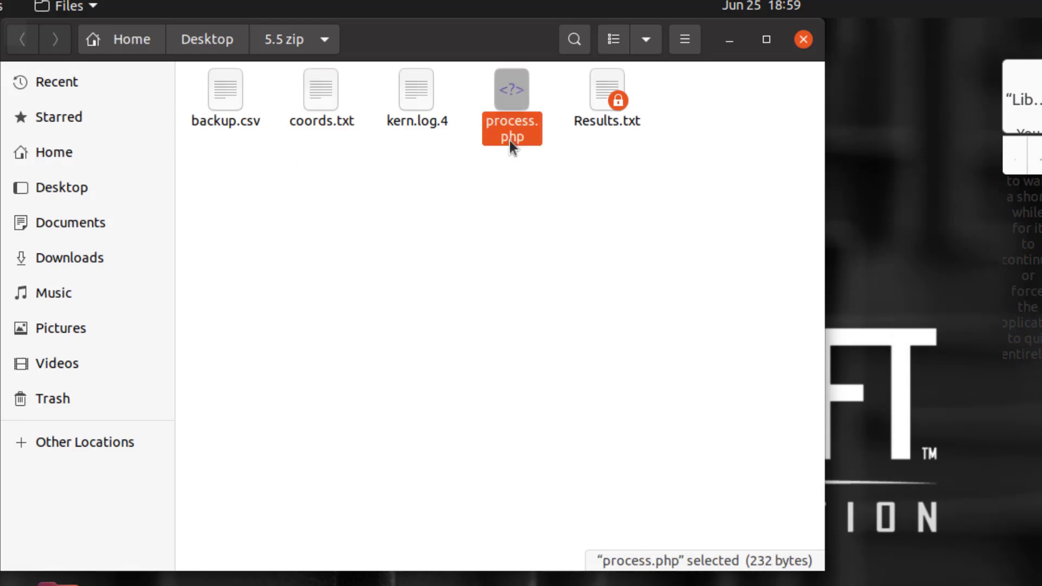
right_click(503, 246)
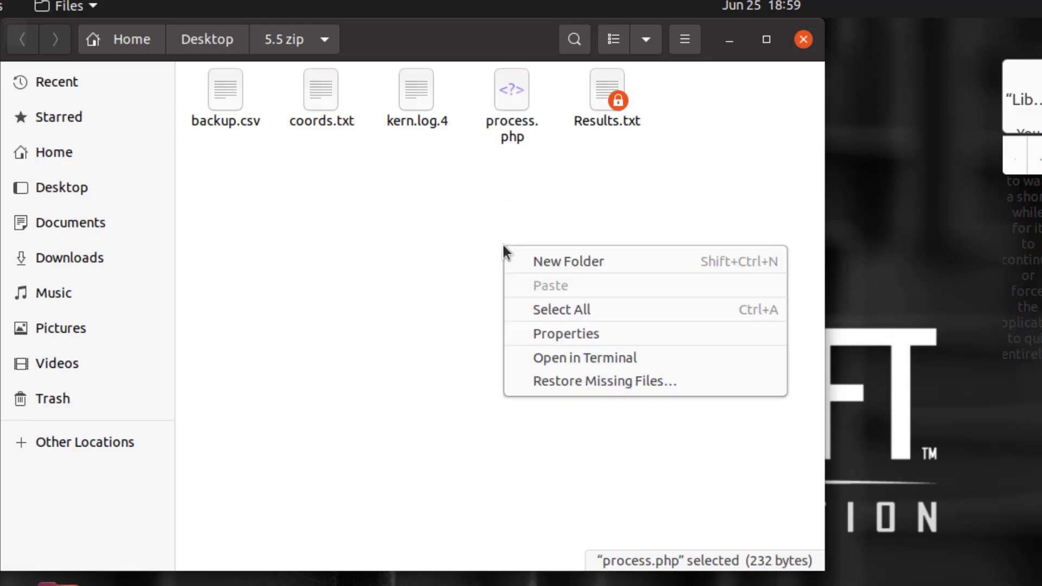
click(578, 366)
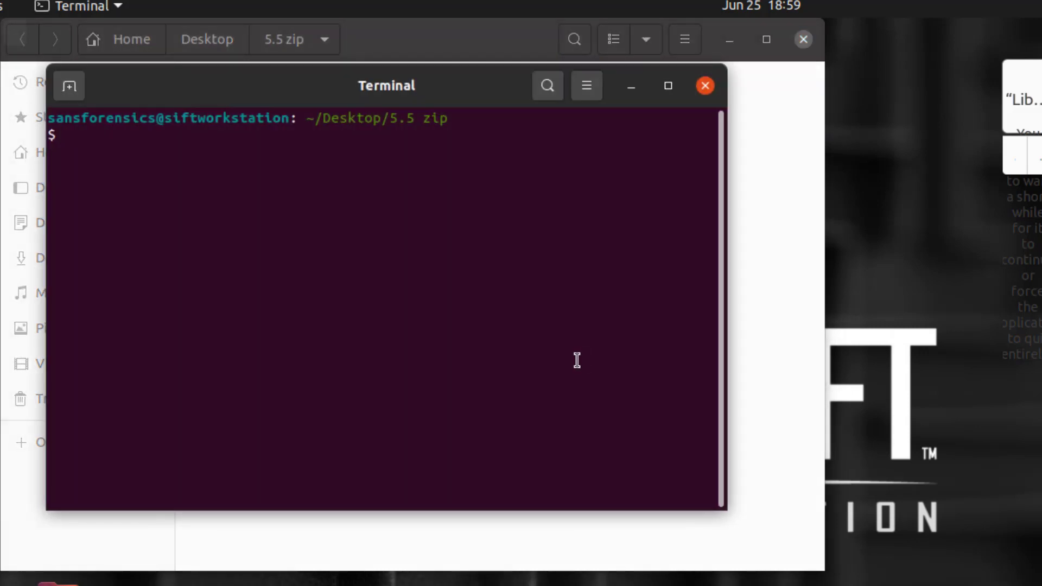
Step: View the process.php script in vi and quit without saving
text(vi proce)
key(Tab)
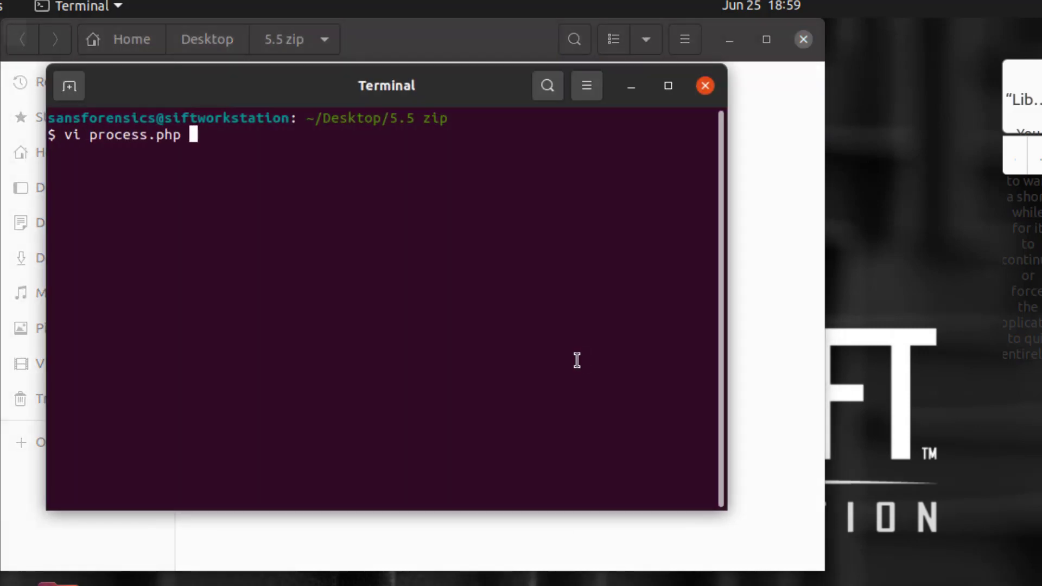
key(Return)
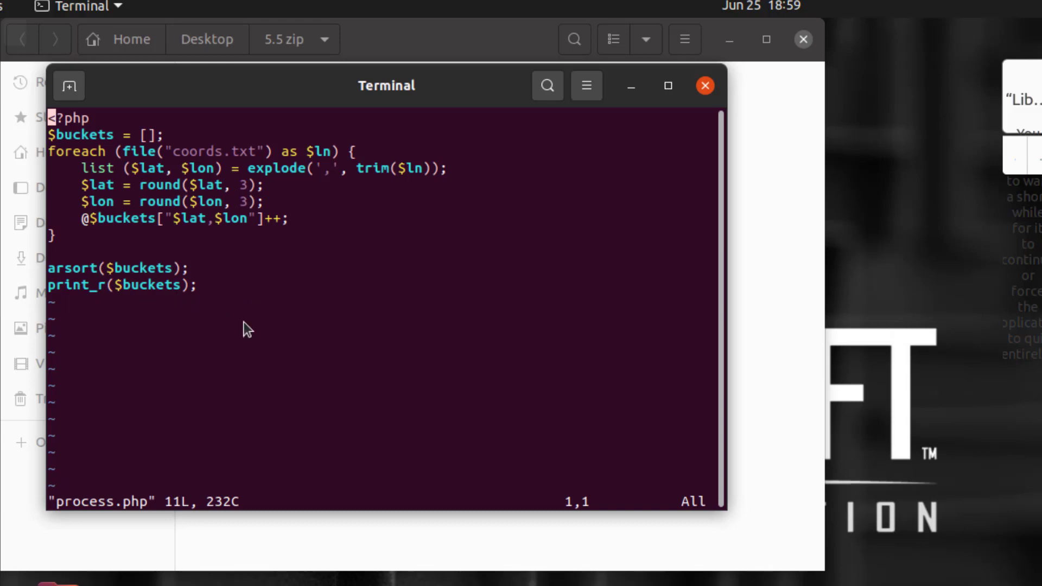
text(:q!)
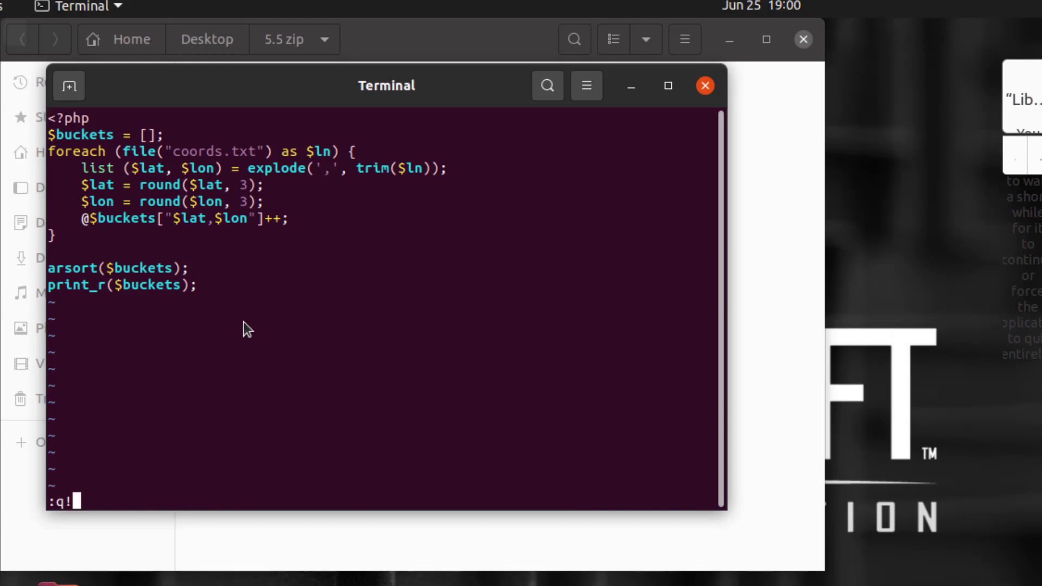
key(Return)
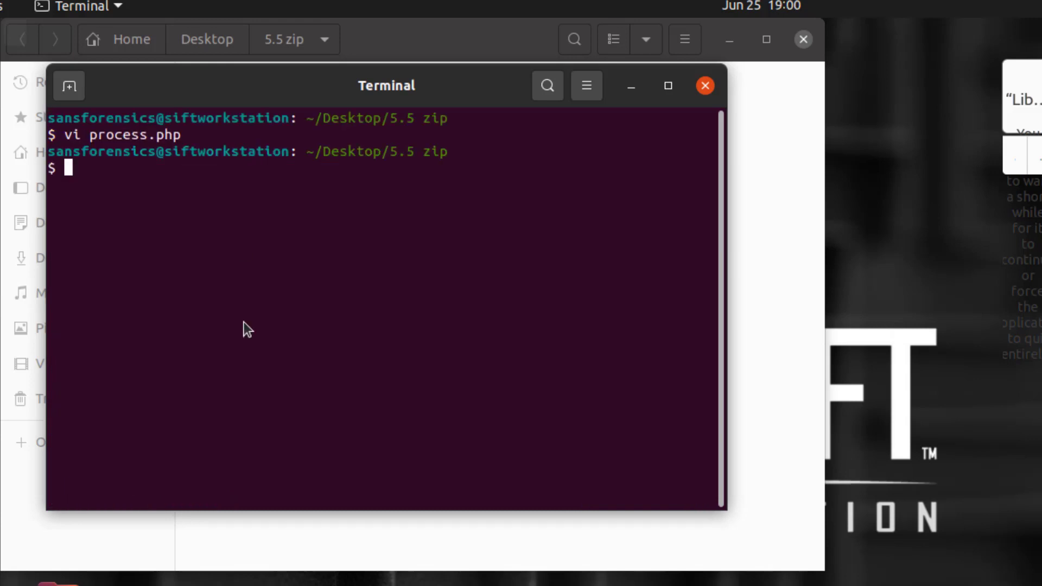
Step: Run process.php with PHP, and run it again with its output redirected to Results_1.txt
text(php process.php)
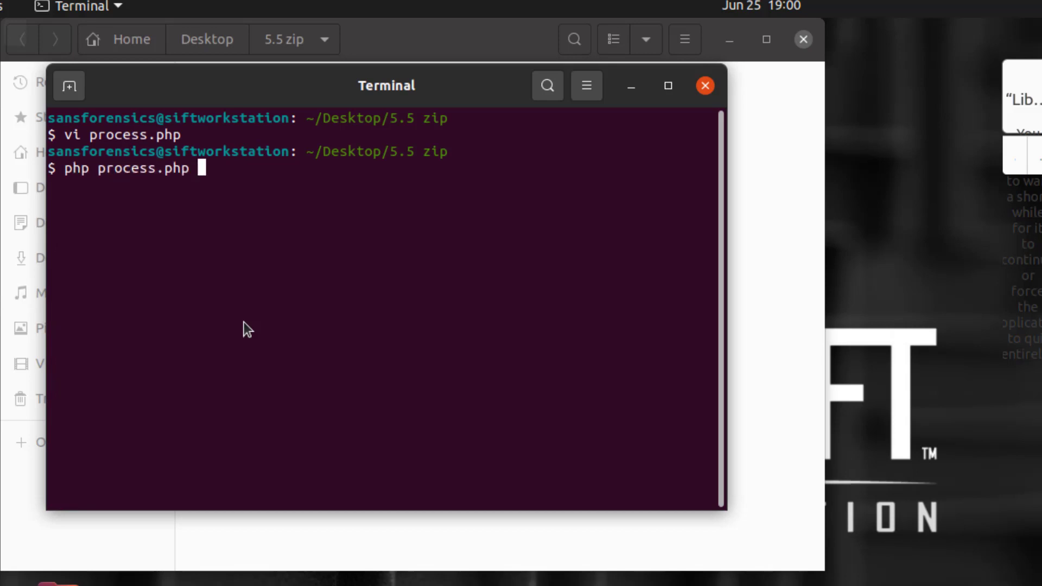
key(Return)
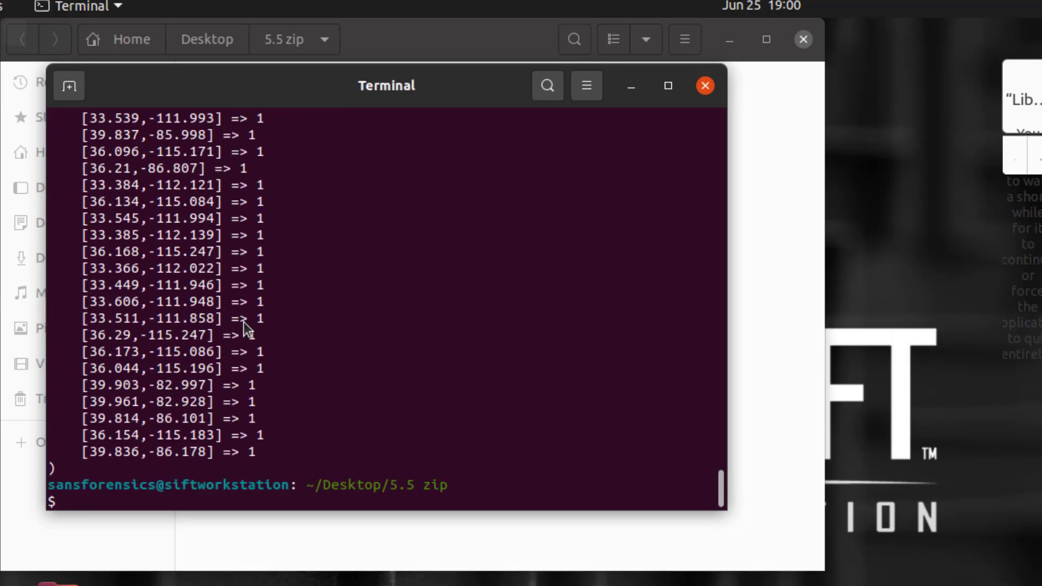
key(Up)
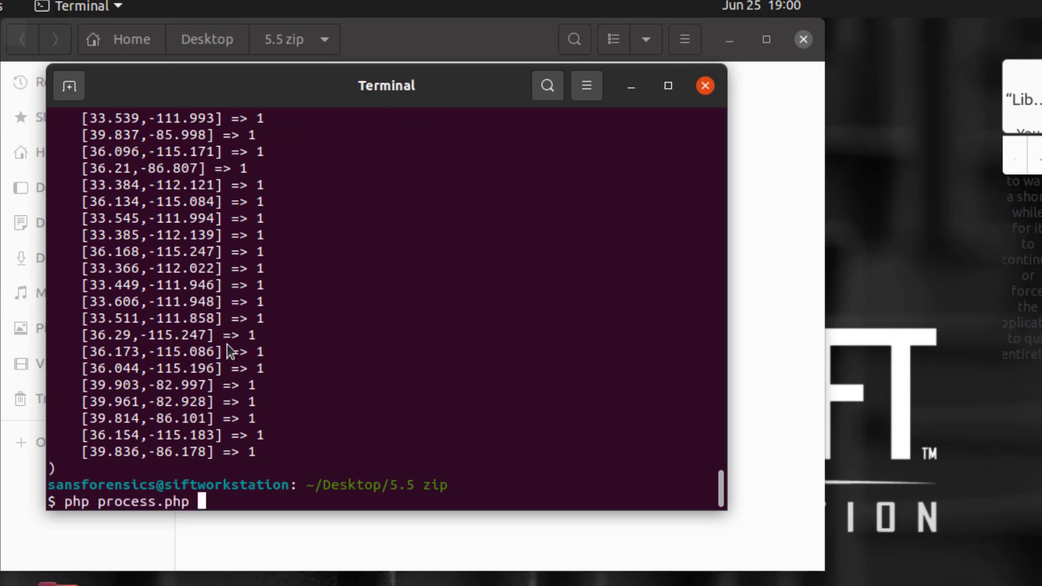
text(> Reu)
text(slt)
key(BackSpace)
key(BackSpace)
key(BackSpace)
key(BackSpace)
text(sut)
key(BackSpace)
text(lts_1)
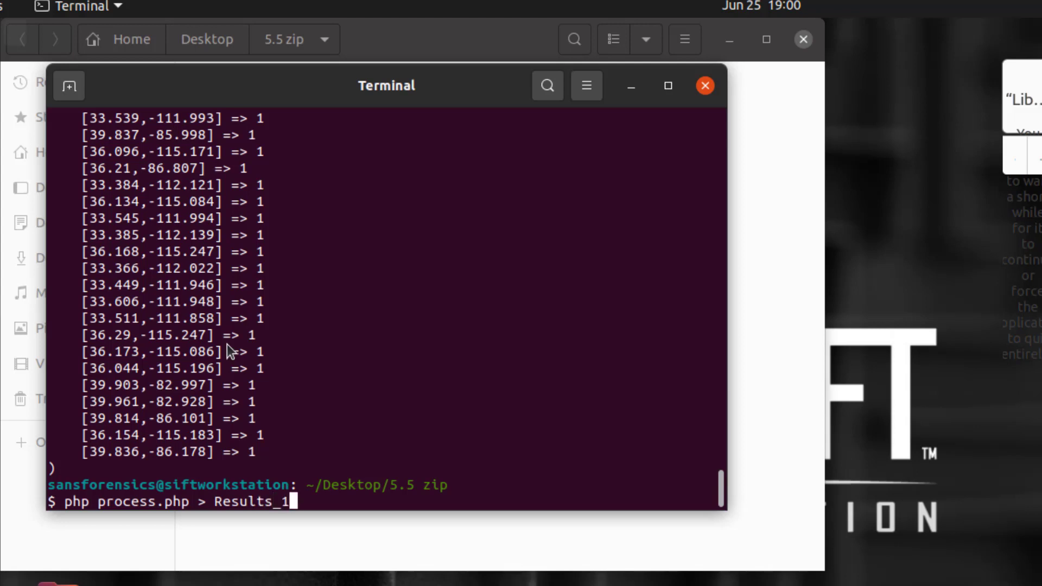
text(.txt)
key(Return)
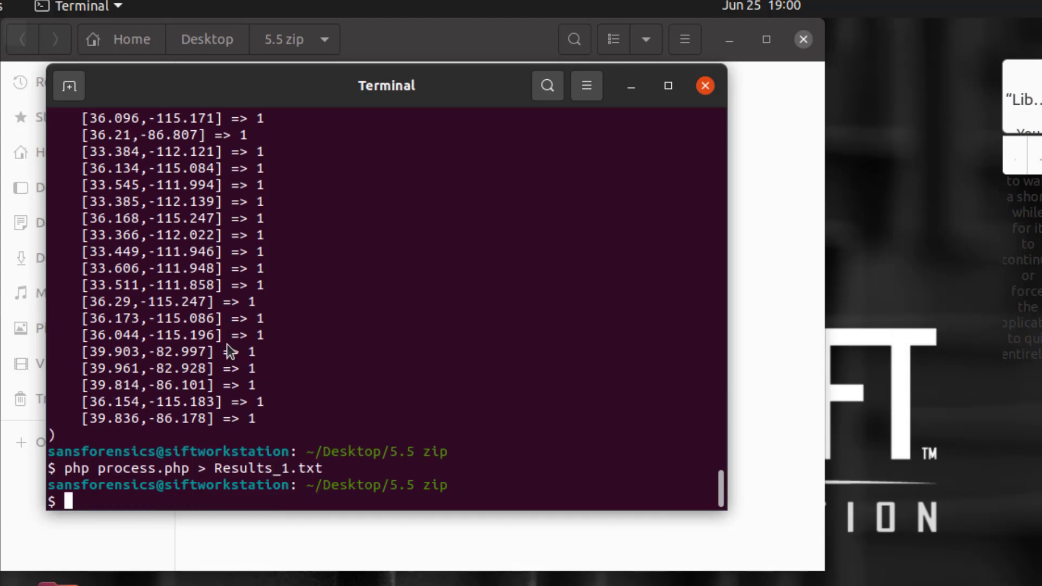
Step: Open Results_1.txt in vi and highlight the count beside the first coordinate pair
text(vi Resul)
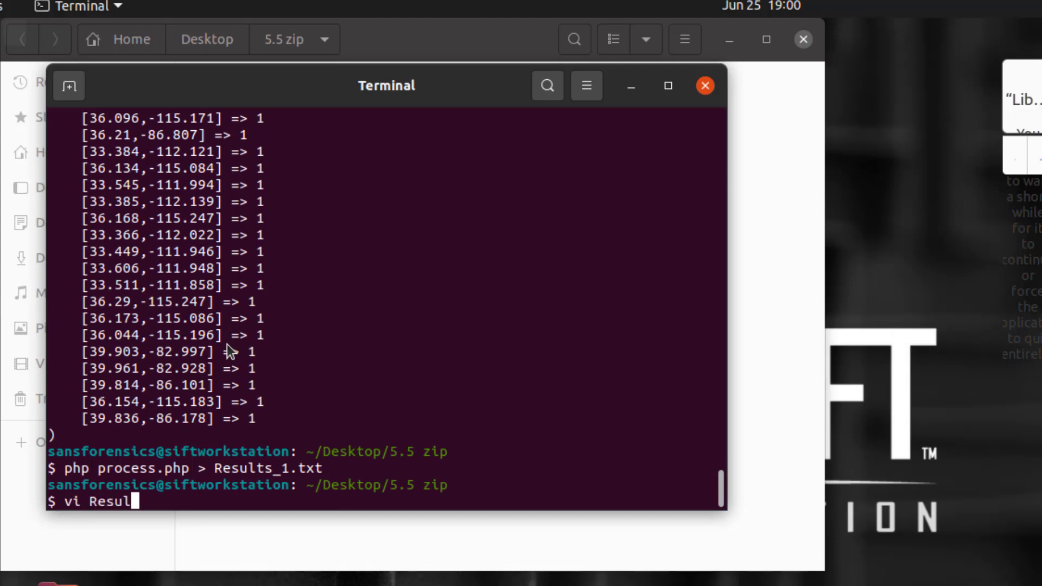
text(ts_1.txt)
key(Return)
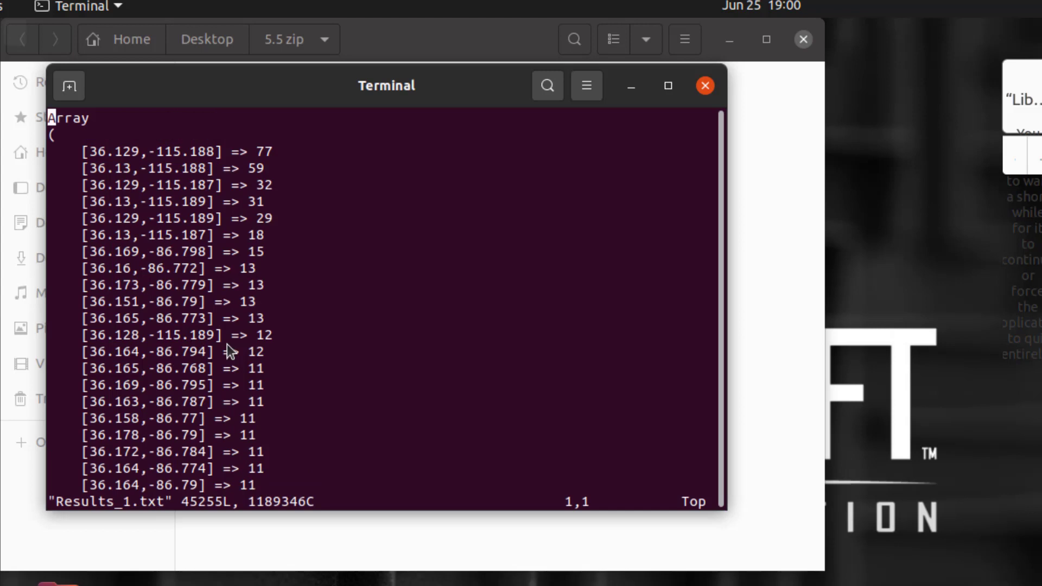
drag(284, 155, 249, 153)
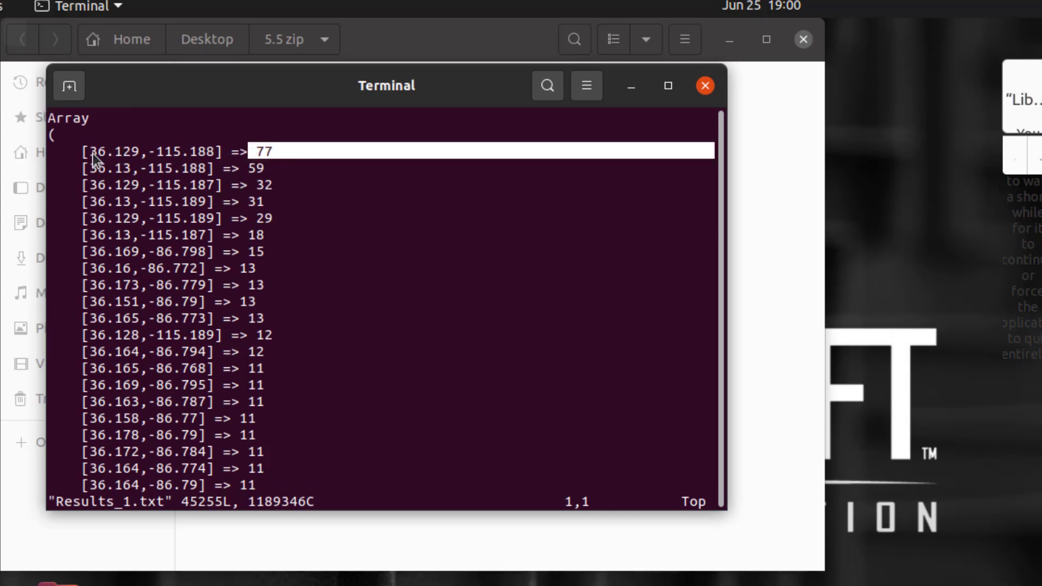
Step: Copy the coordinate pair 36.129,-115.188 from the first entry of Results_1.txt
drag(92, 153, 214, 152)
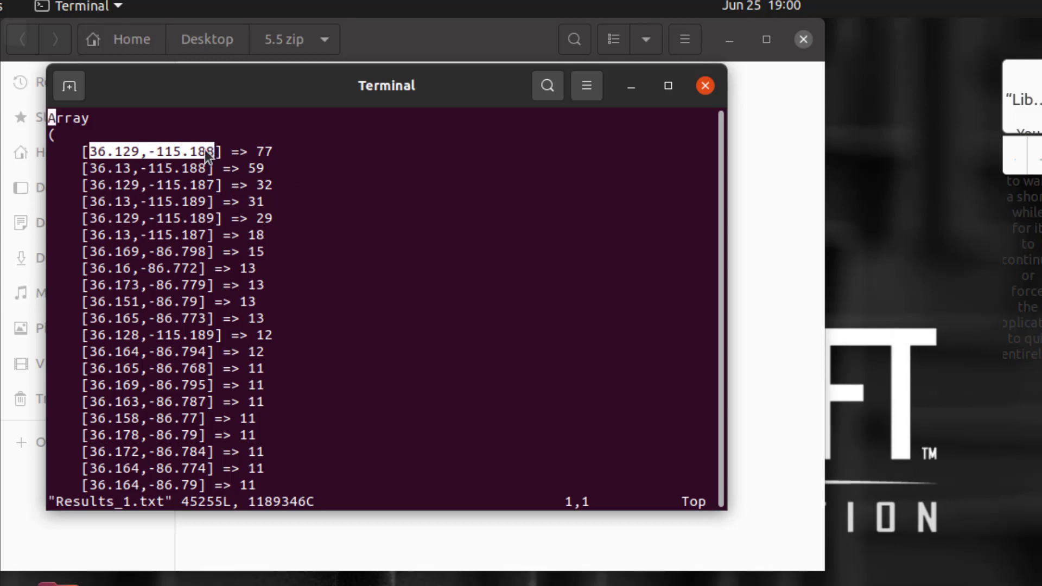
right_click(212, 152)
click(242, 192)
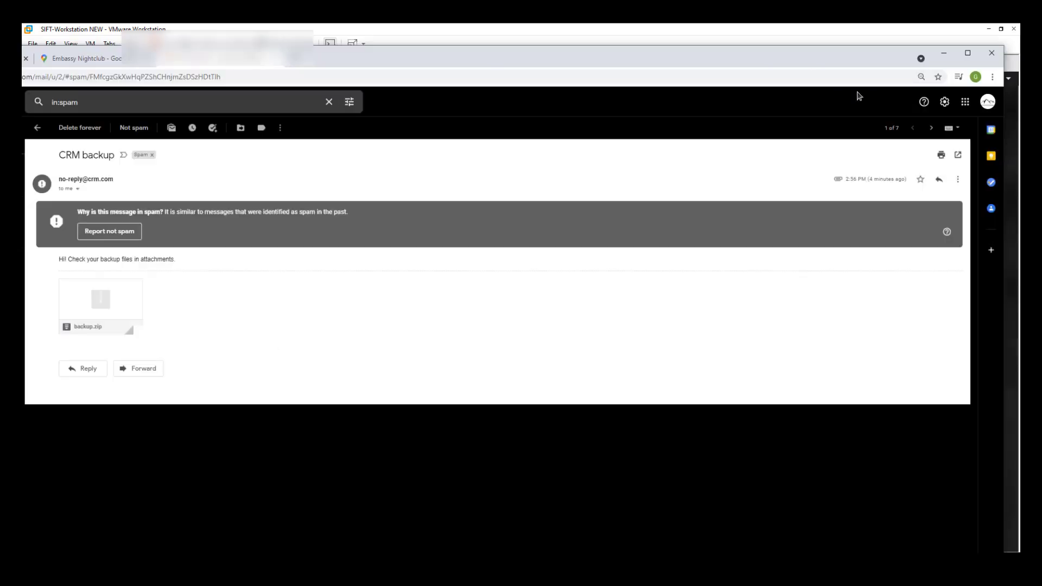
Step: Switch to Google Maps in the browser and search for the copied coordinates 36.129,-115.188
click(100, 59)
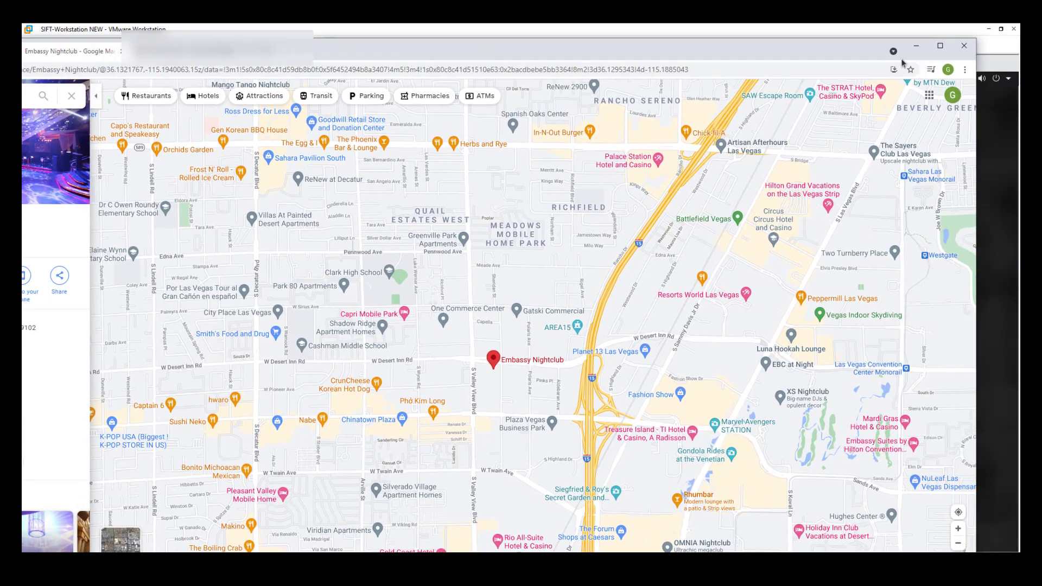
click(940, 45)
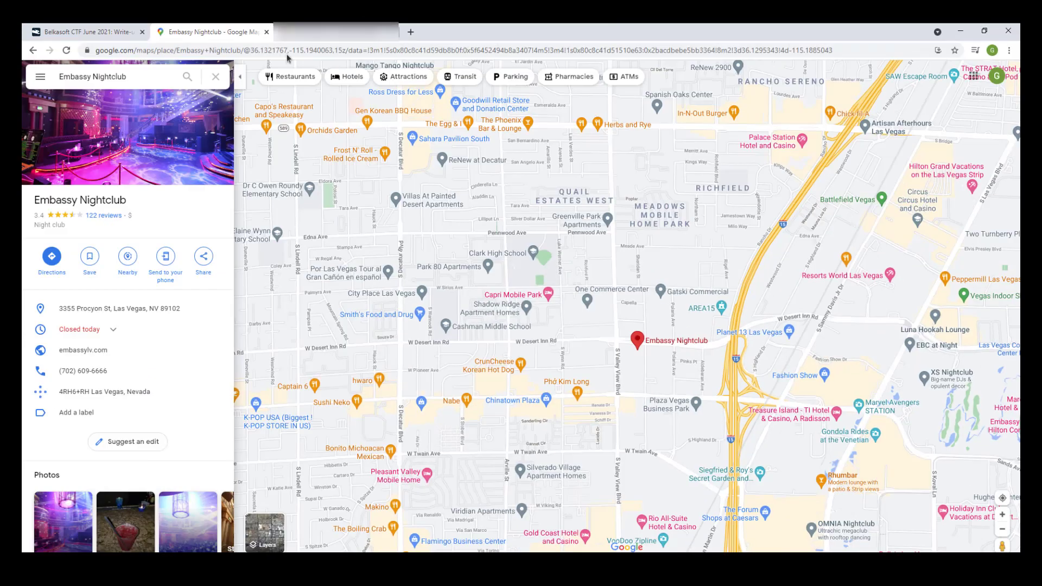
triple_click(119, 79)
right_click(119, 78)
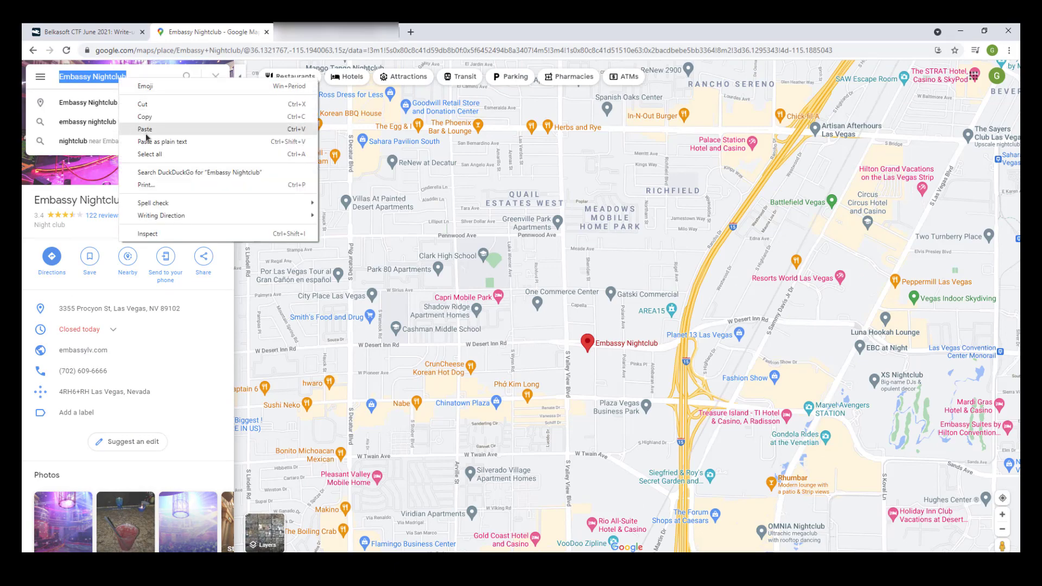
click(152, 132)
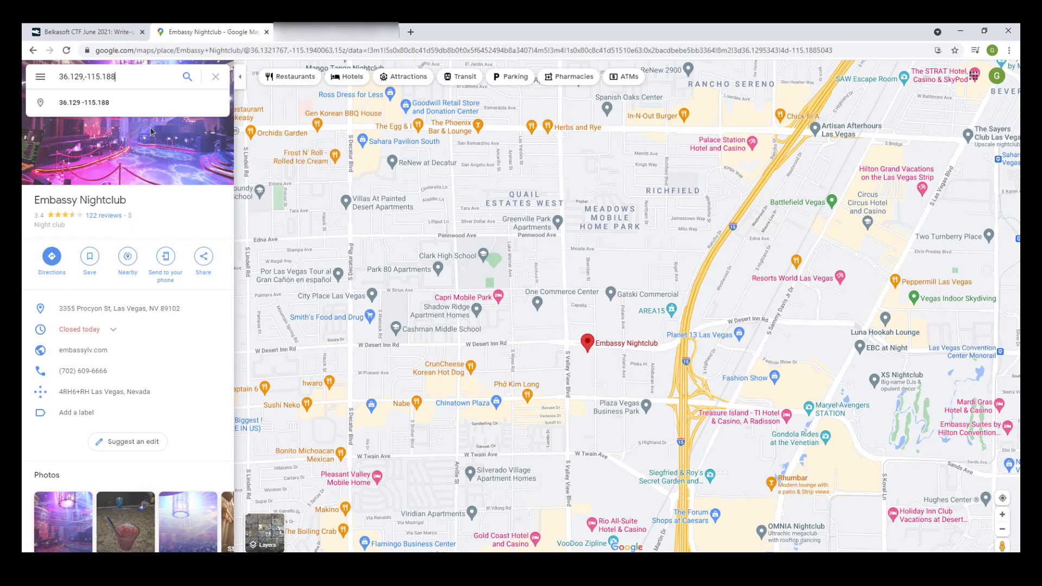
key(Return)
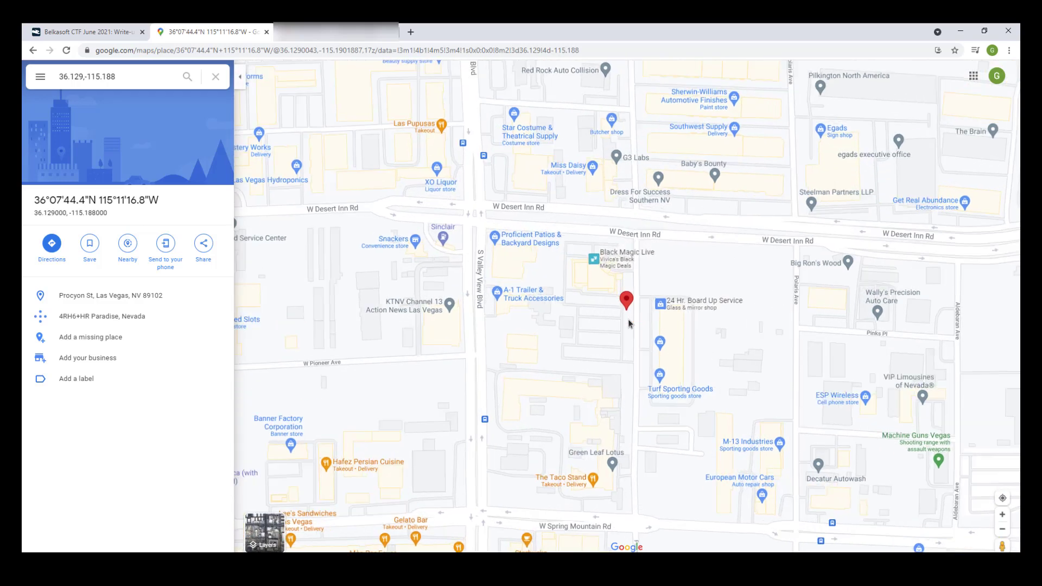
Step: Inspect the building northwest of the coordinate marker and view the details of Embassy Nightclub at that place
scroll(629, 315, up, 5)
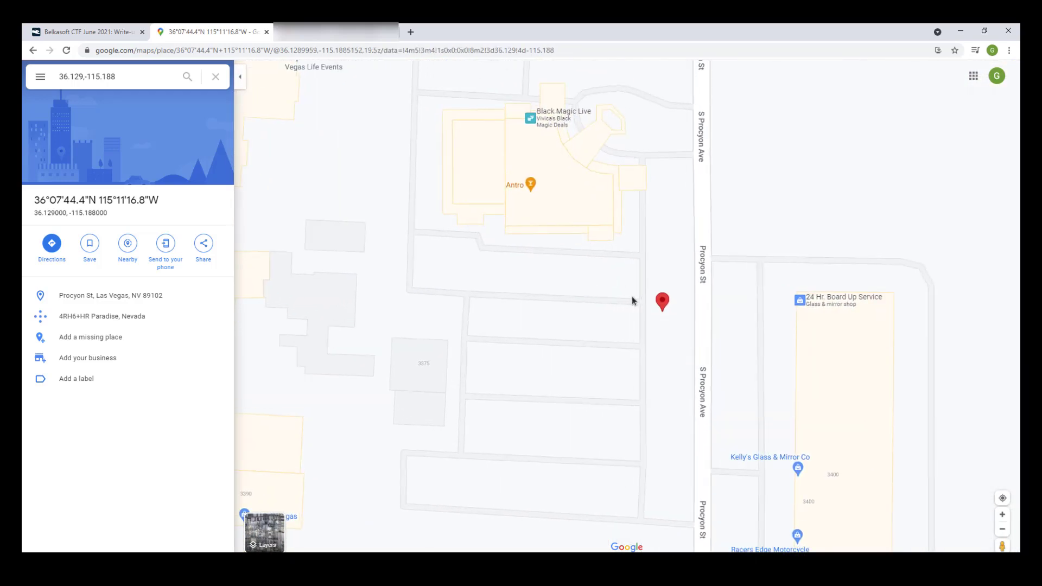
click(567, 186)
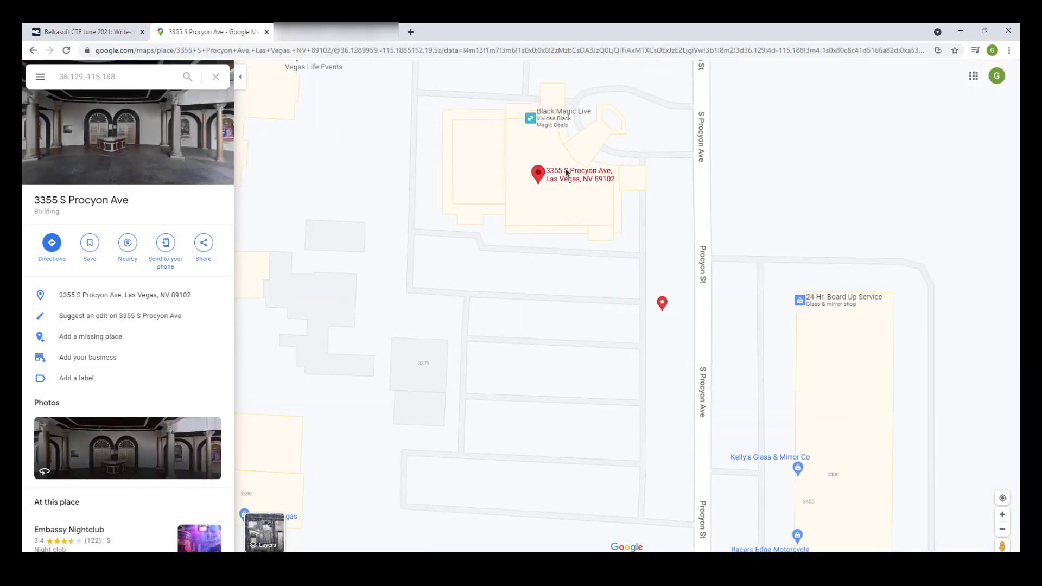
scroll(145, 451, down, 2)
click(99, 461)
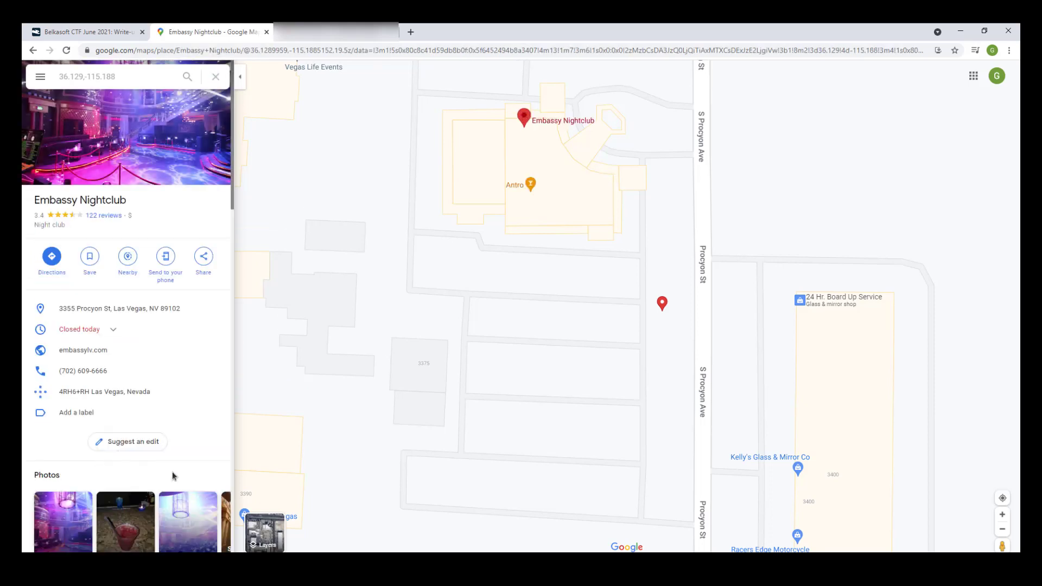
scroll(524, 123, up, 1)
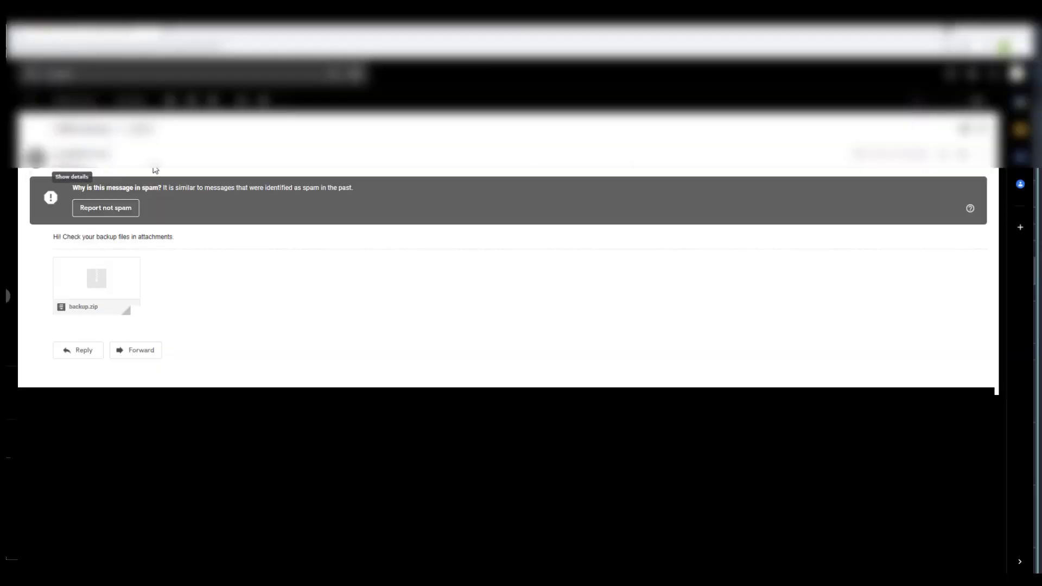
Step: Show the original source of the CRM backup e-mail and examine its headers for the sender's IP
click(981, 155)
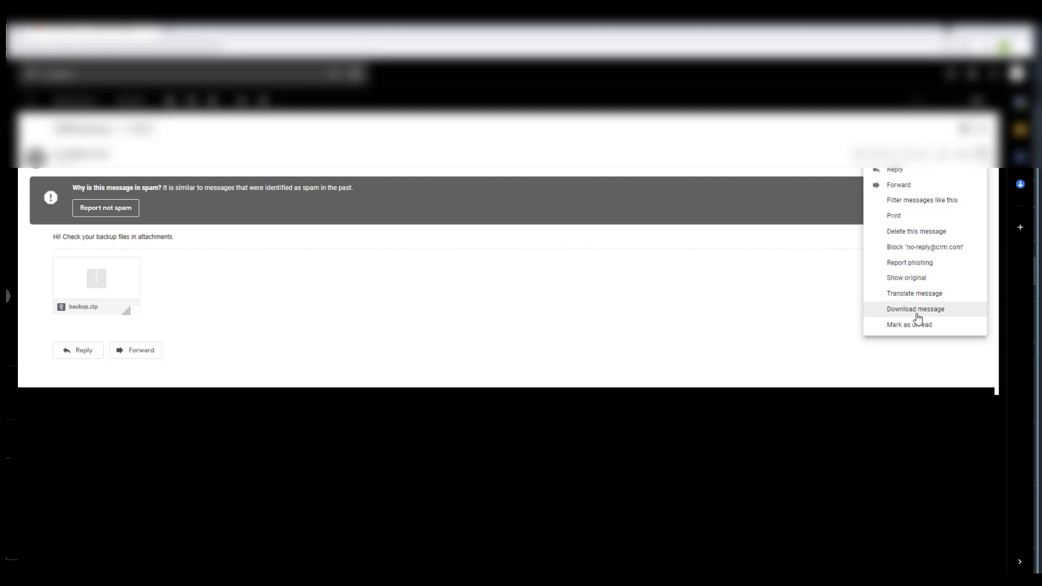
click(914, 278)
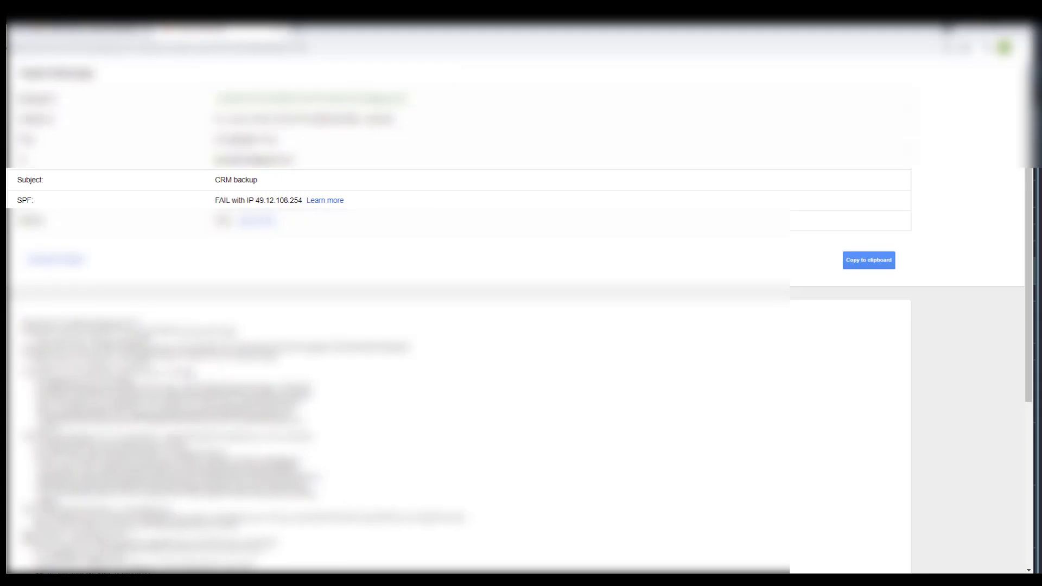
scroll(462, 326, down, 5)
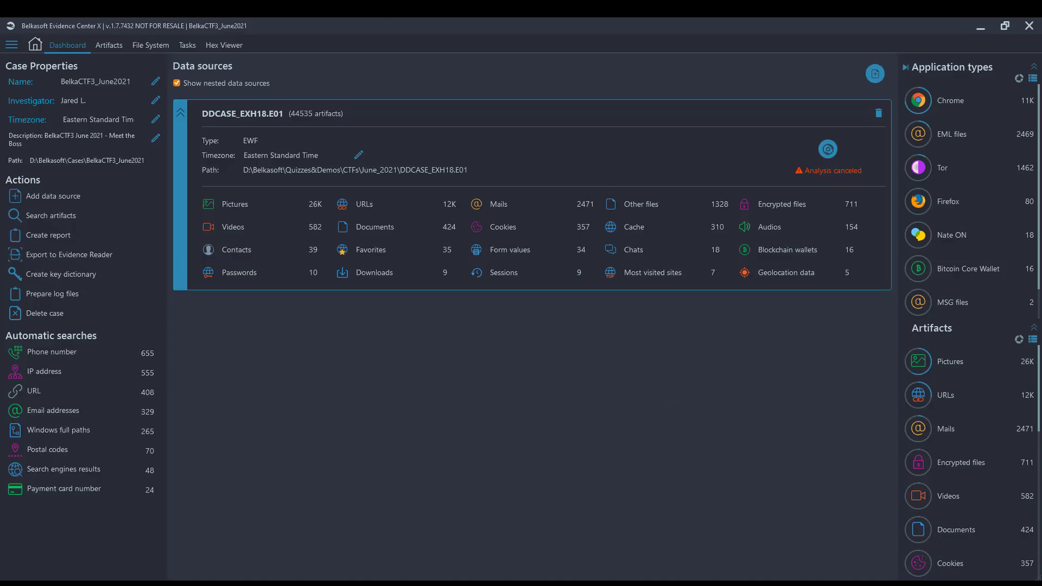
Step: Switch to Belkasoft Evidence Center X, view the case's blockchain wallet artifacts, and show the fourth wallet on Structure
click(114, 48)
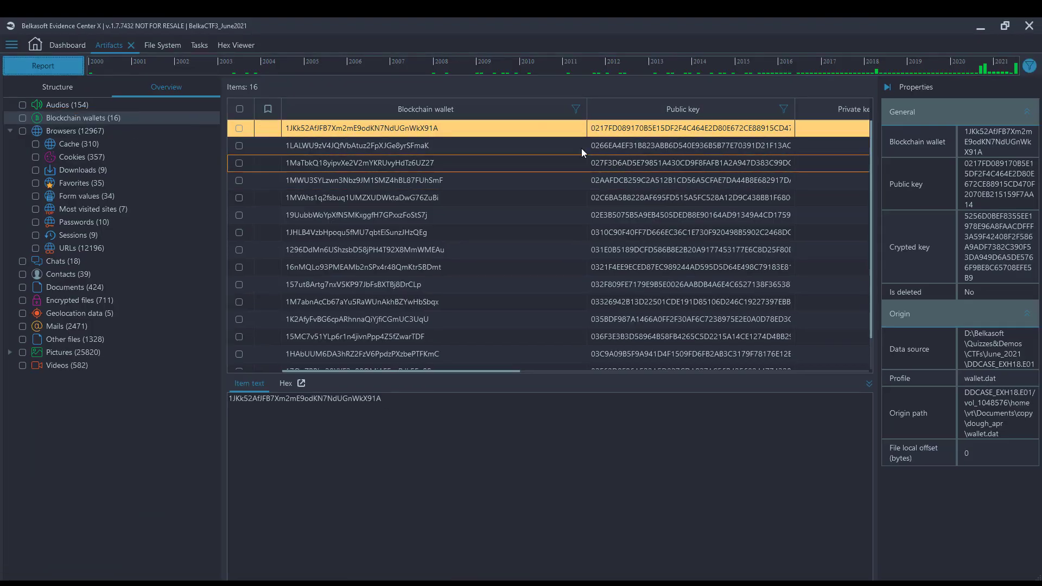
right_click(530, 180)
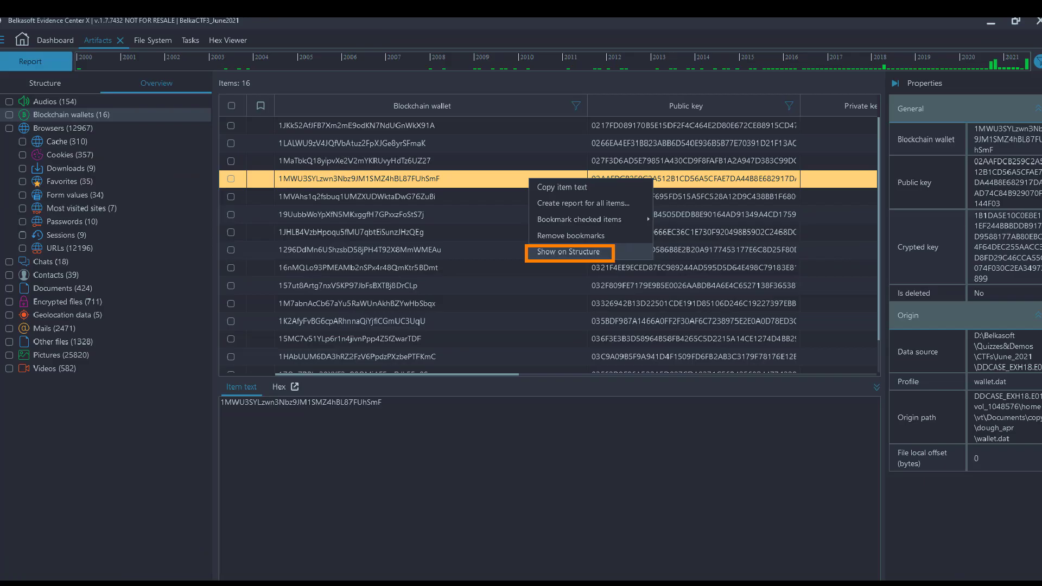
click(576, 255)
right_click(545, 177)
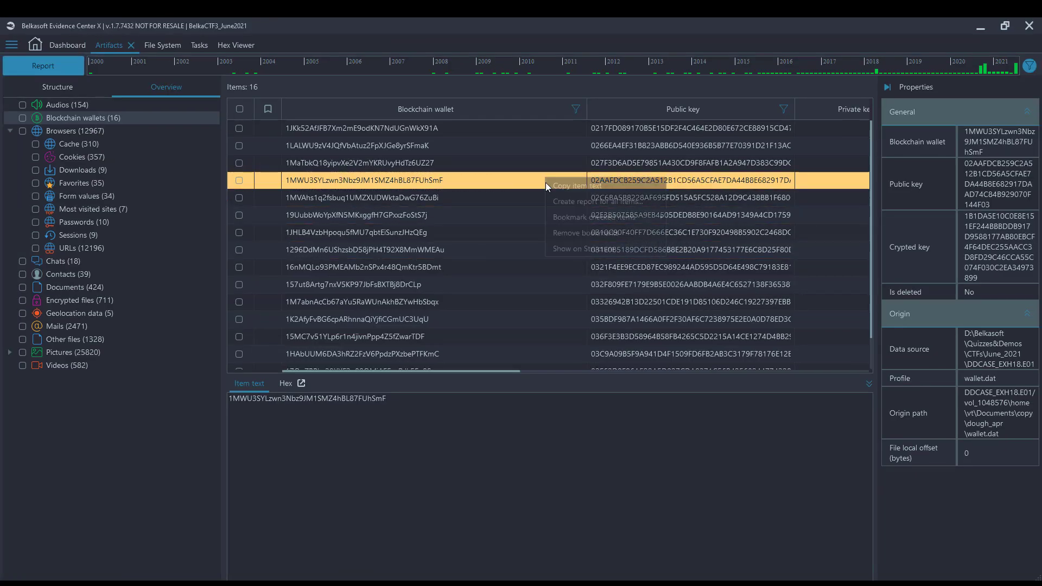
click(565, 243)
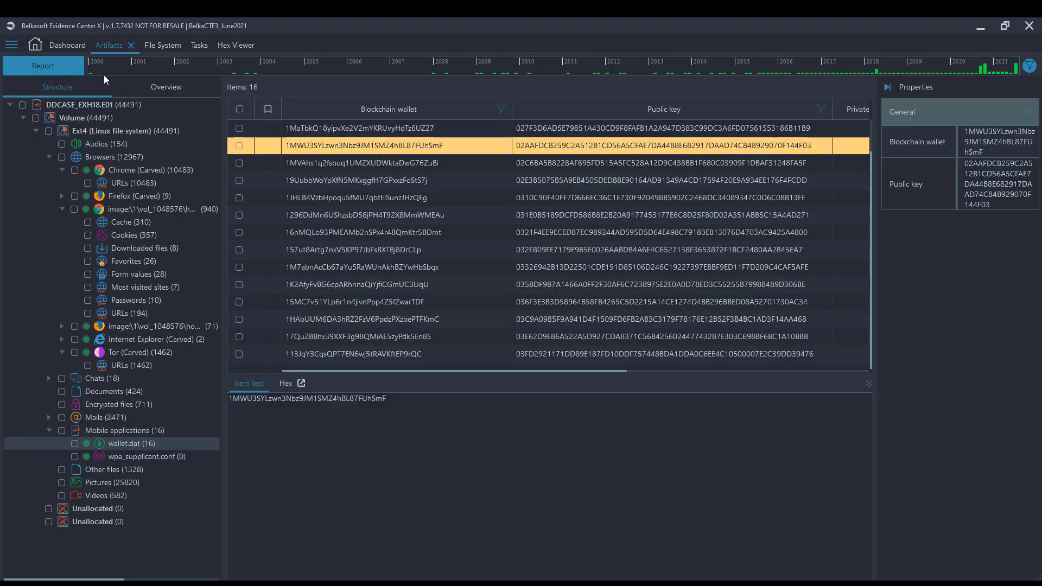
key(super)
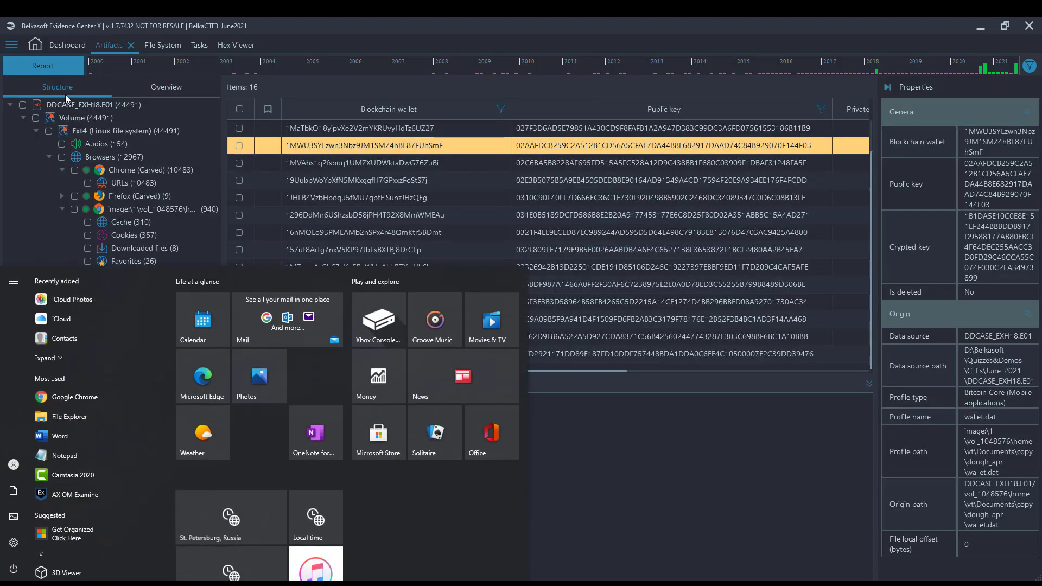
key(super)
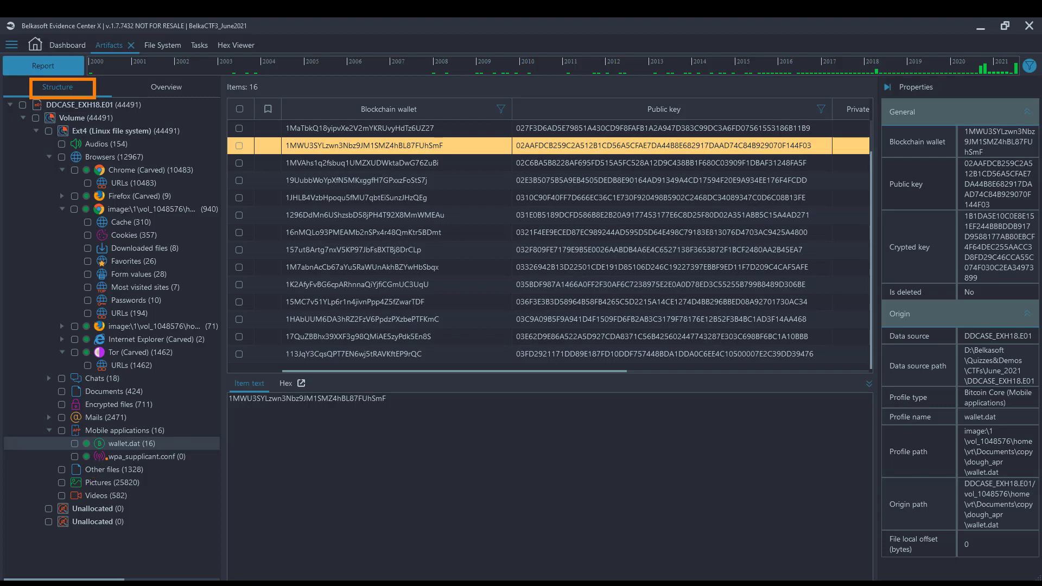
Step: Show the wallet.dat profile on File System and bring up the available actions for the wallet.dat file
click(115, 455)
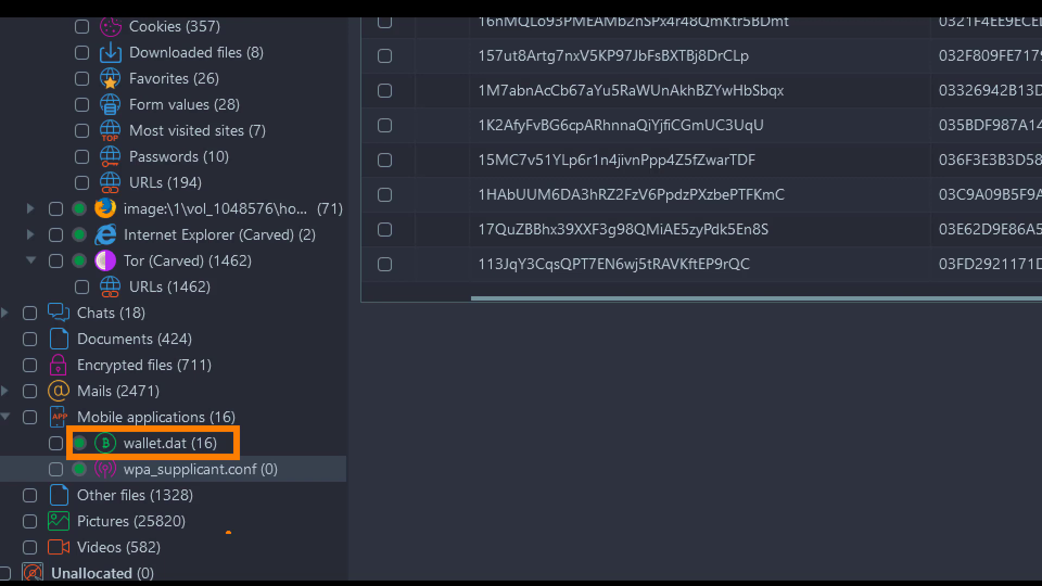
click(157, 442)
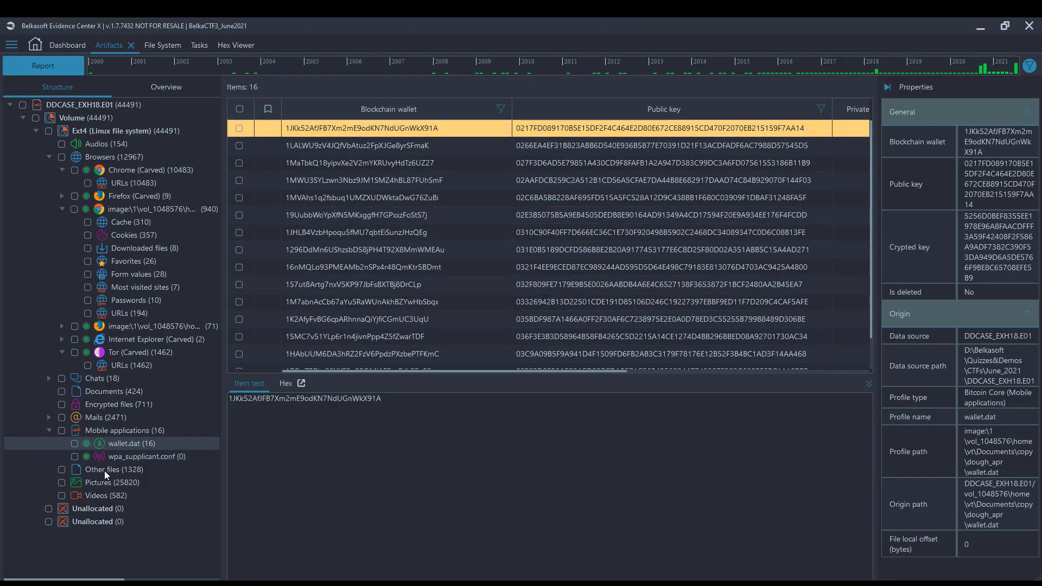
right_click(132, 445)
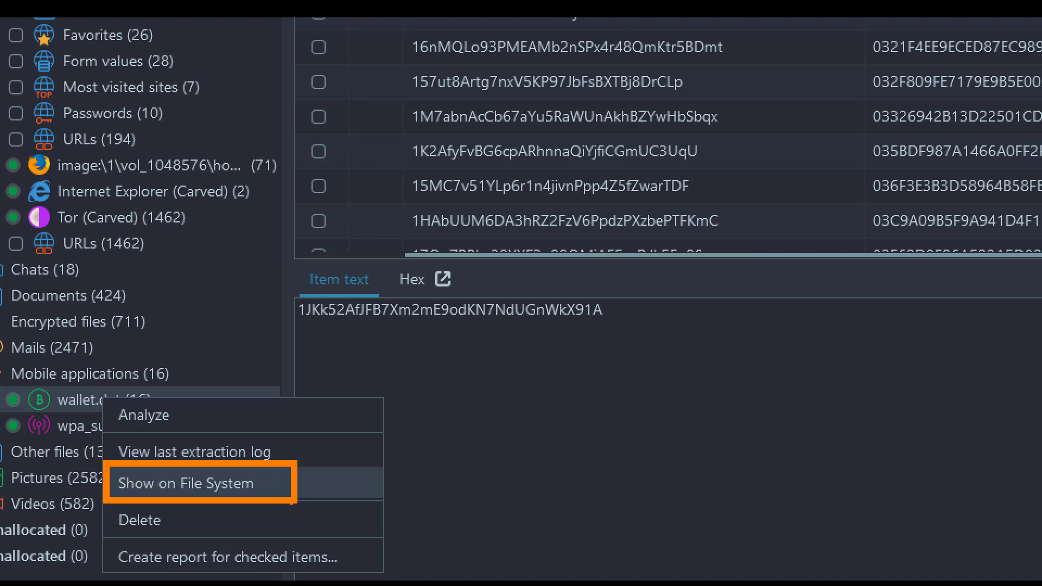
click(274, 491)
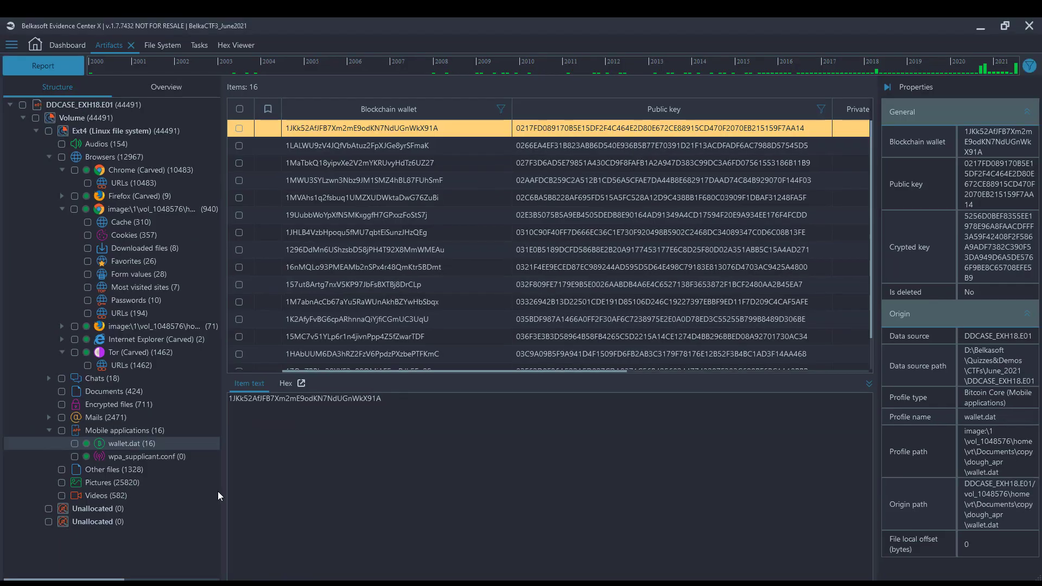
right_click(132, 442)
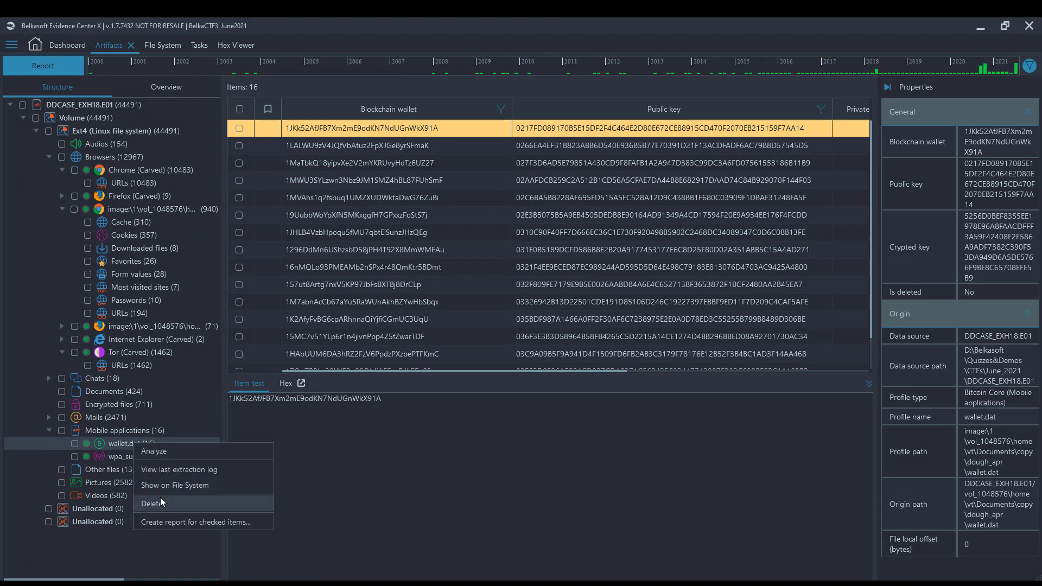
click(162, 487)
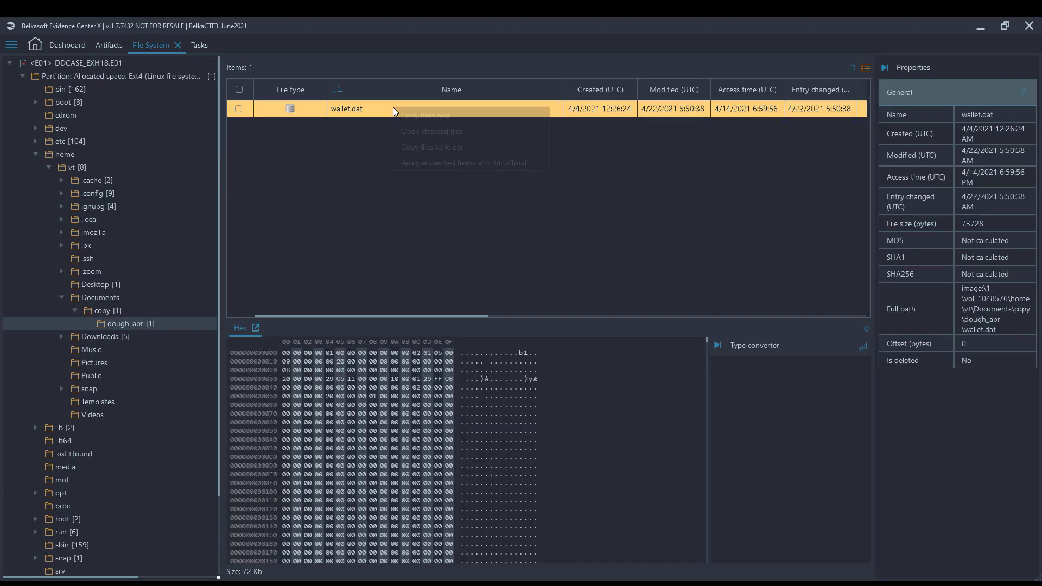
right_click(393, 106)
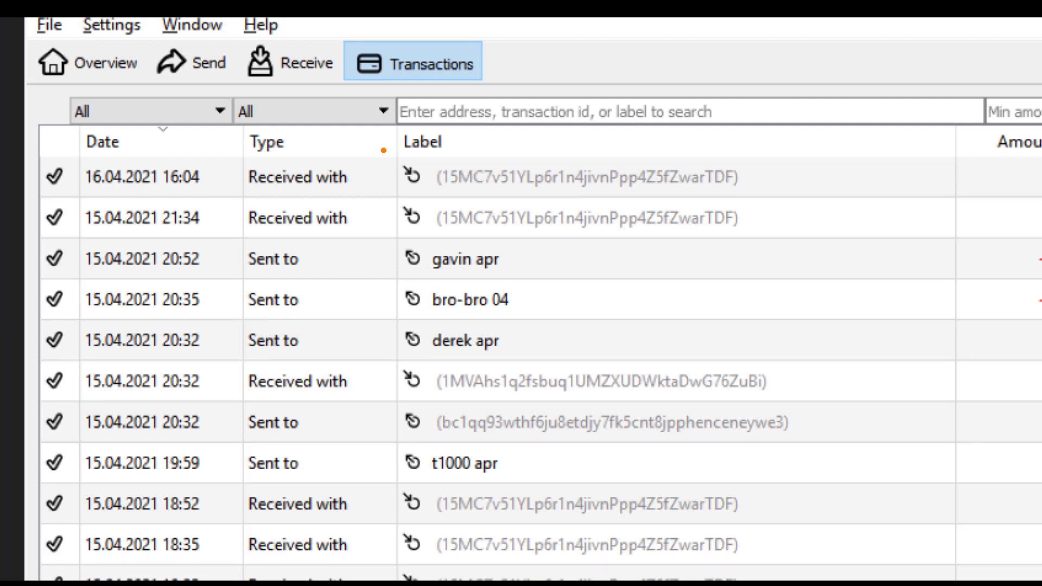
Step: Examine the named labels of the outgoing transactions in the wallet's transaction list in the Bitcoin wallet application
drag(387, 152, 459, 145)
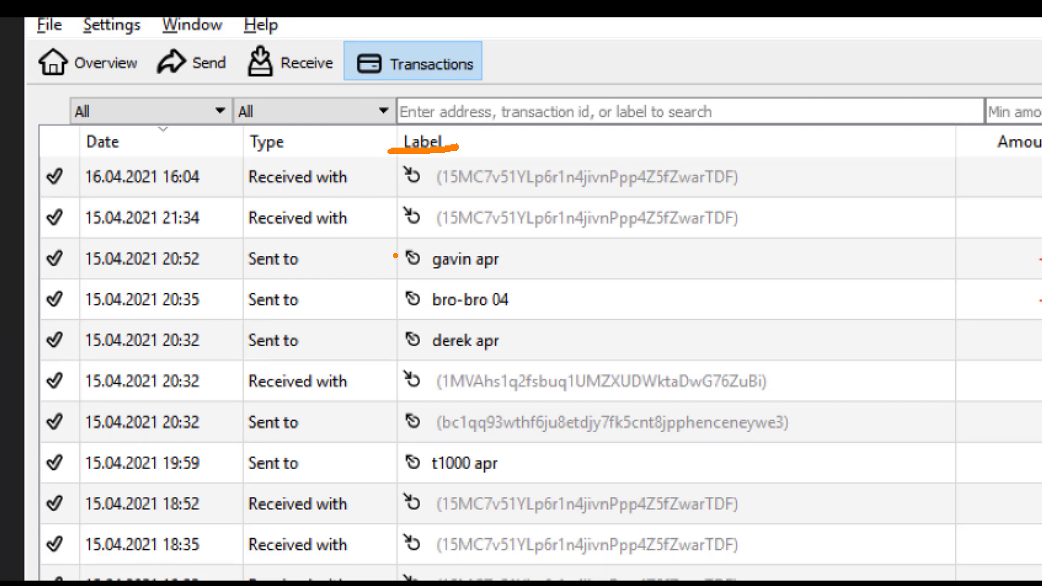
mouse_move(402, 268)
mouse_down()
mouse_move(510, 267)
mouse_move(526, 238)
mouse_up()
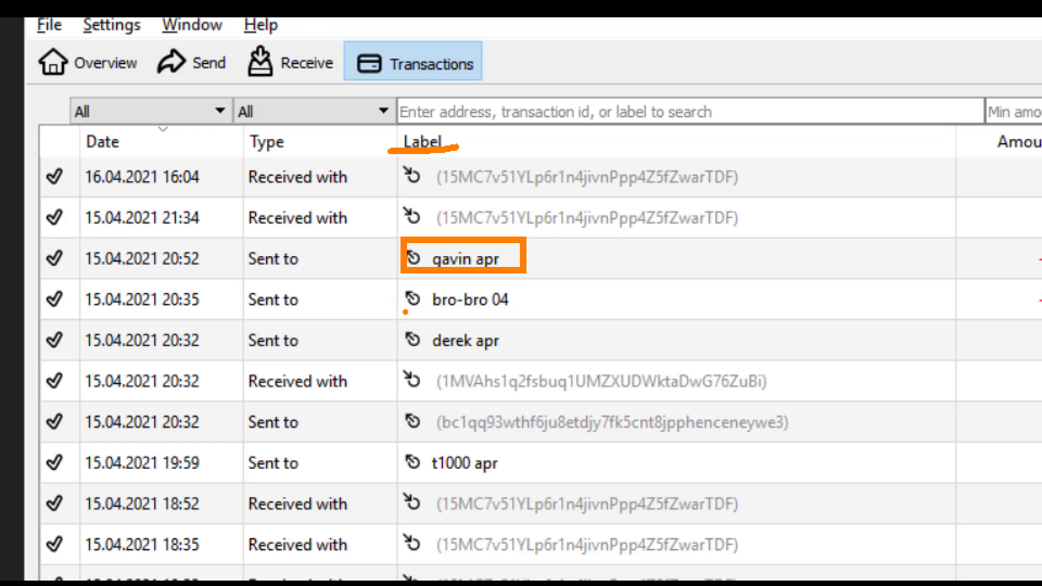
mouse_move(407, 313)
mouse_down()
mouse_move(514, 313)
mouse_move(535, 269)
mouse_move(532, 278)
mouse_up()
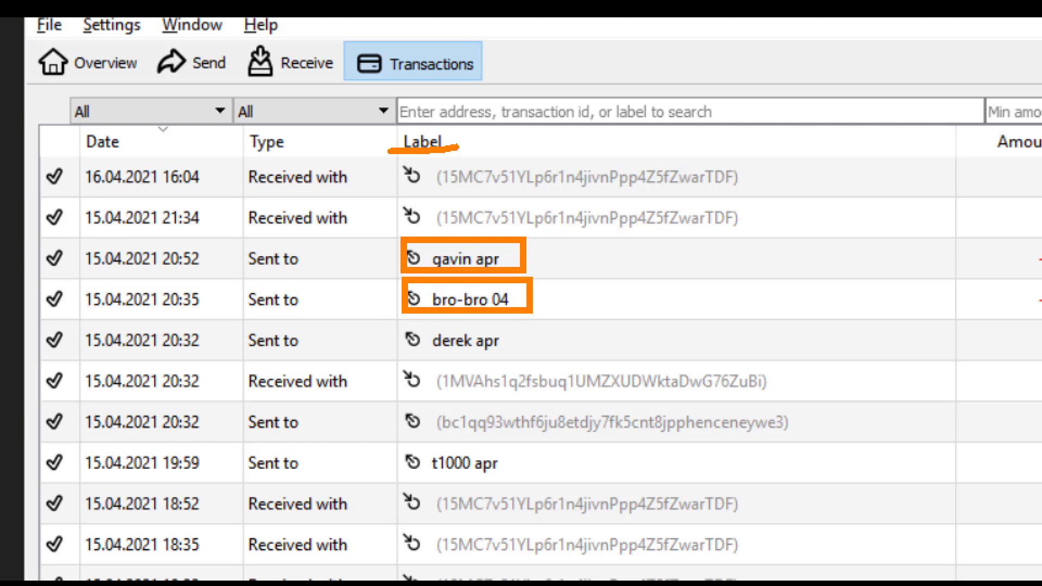
mouse_move(400, 354)
mouse_down()
mouse_move(523, 353)
mouse_move(524, 320)
mouse_up()
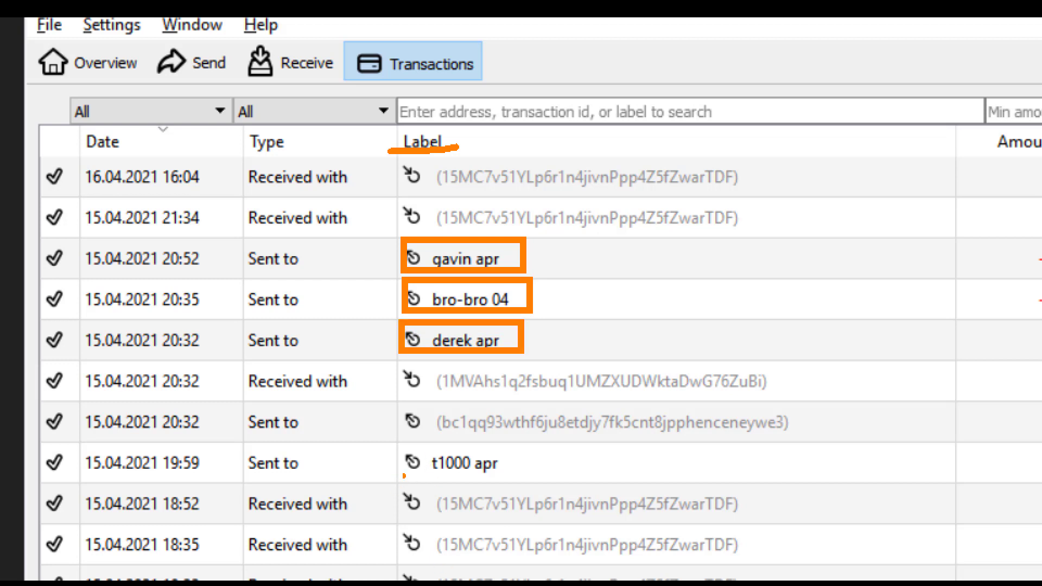
mouse_move(401, 476)
mouse_down()
mouse_move(530, 475)
mouse_move(520, 440)
mouse_up()
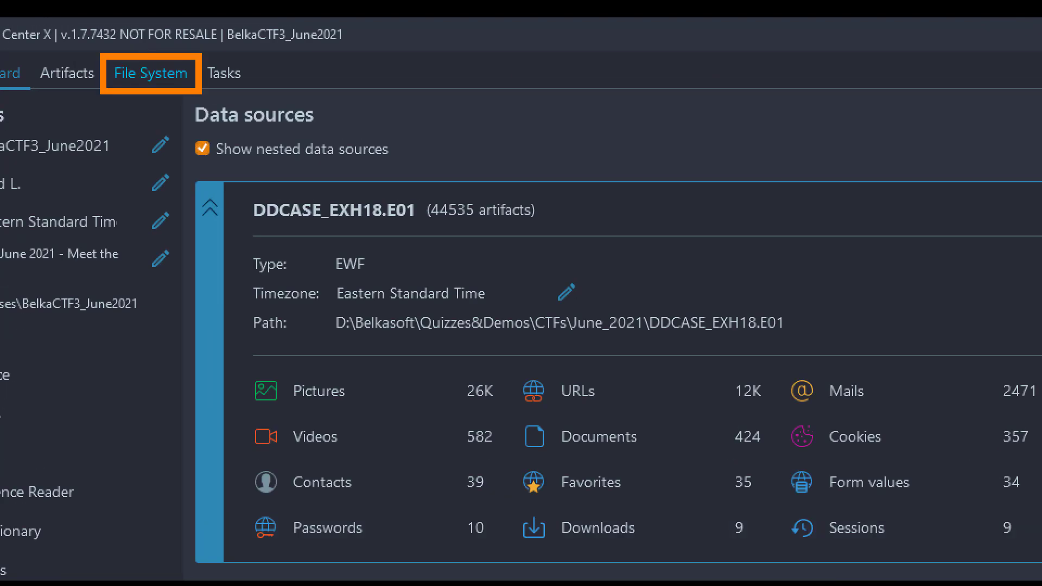
Step: Open the .bash_history file from the home/vt folder on File System in Notepad at full window size
click(142, 74)
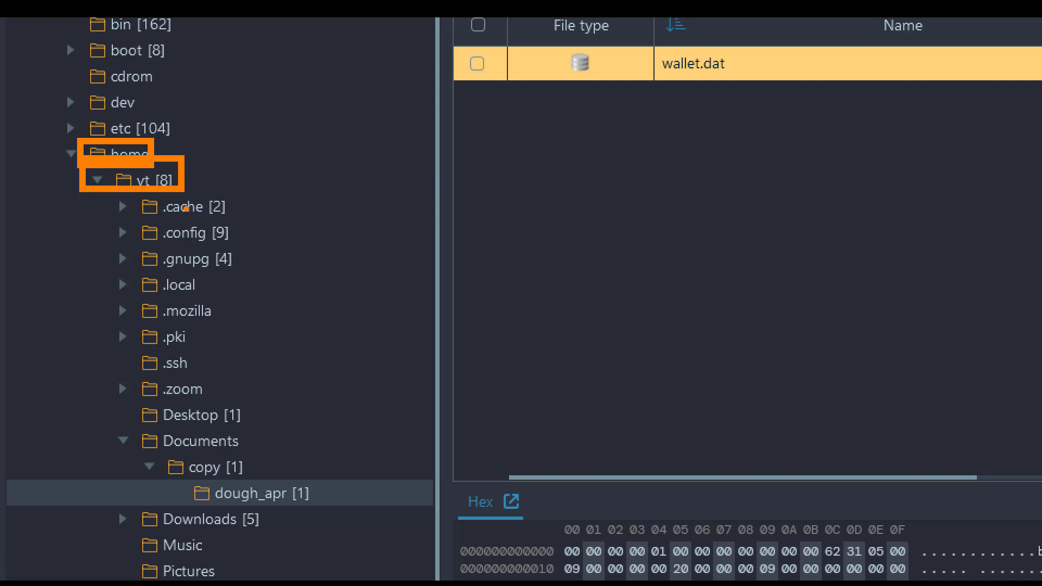
click(136, 182)
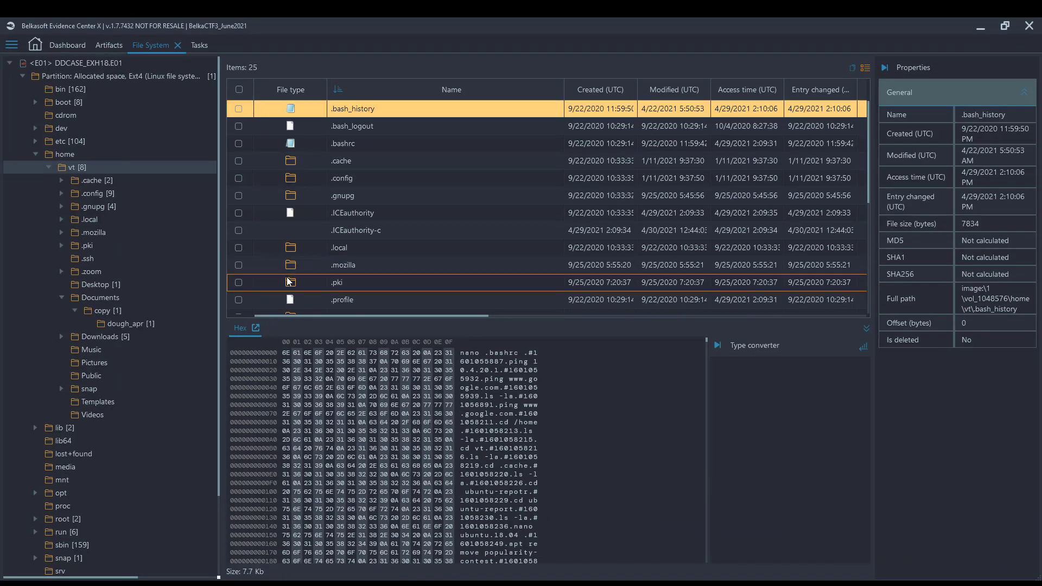
right_click(364, 107)
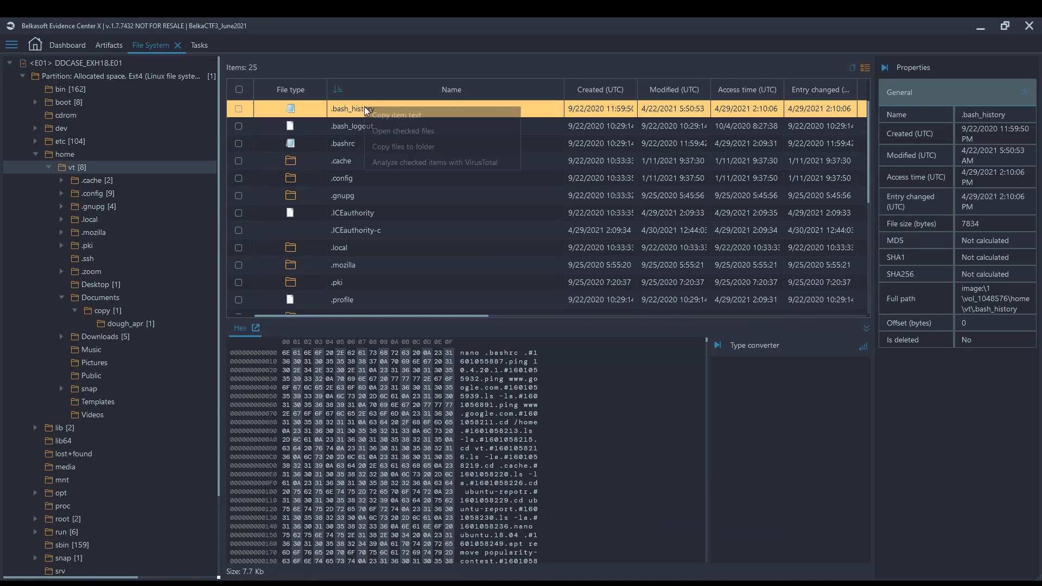
click(389, 129)
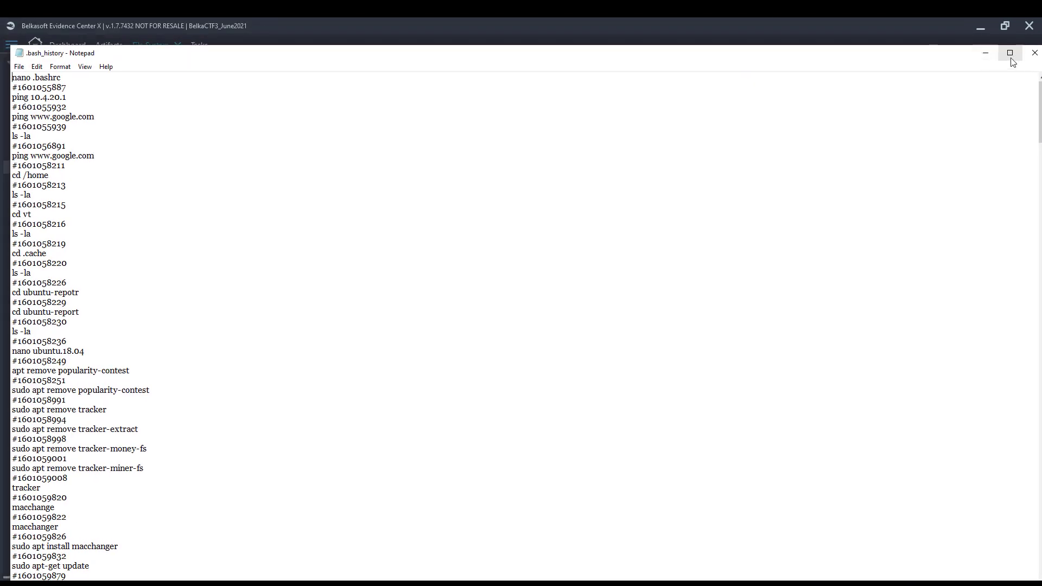
click(1010, 53)
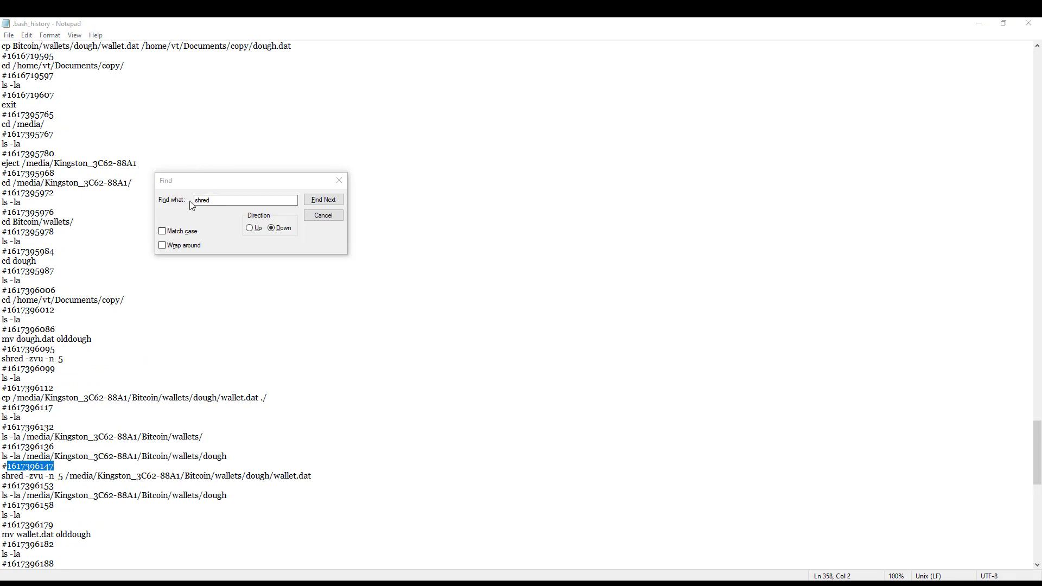
Step: Check the search for shred in the bash history, close it, and examine the command shredding /media/Kingston_3C62-88A1/Bitcoin/wallets/dough/wallet.dat
click(218, 201)
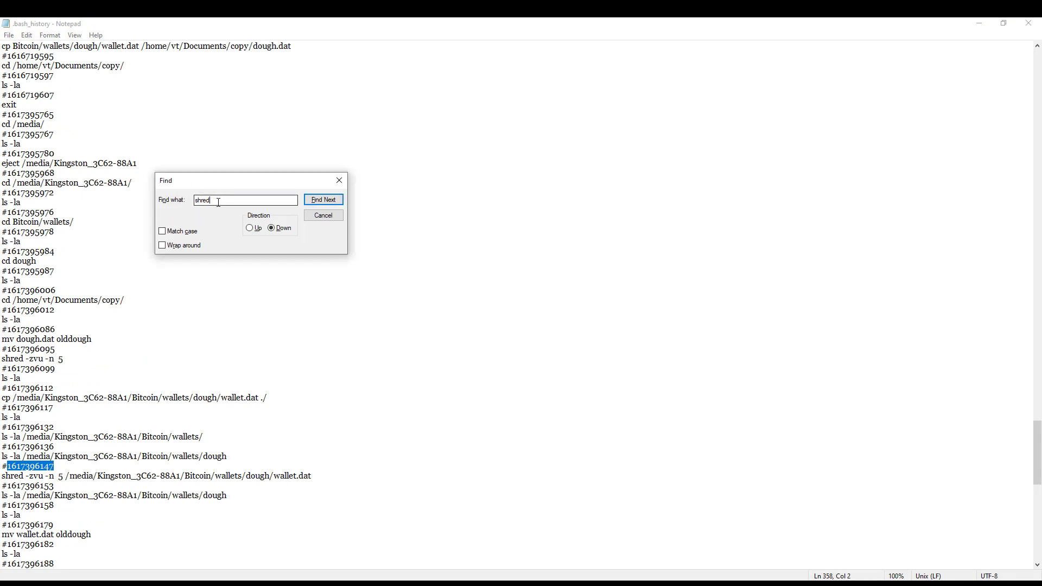
double_click(218, 200)
click(338, 182)
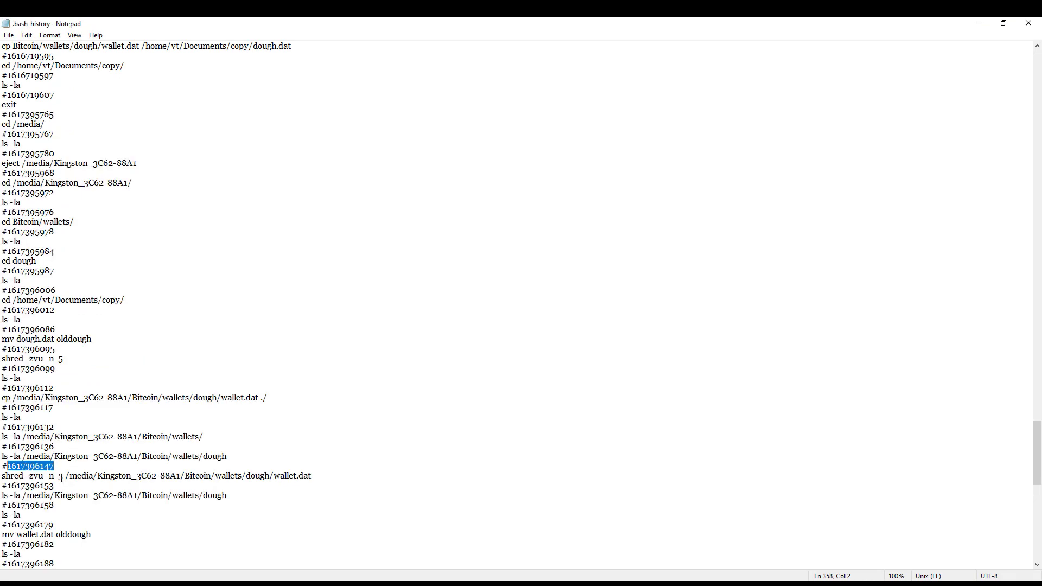
click(58, 476)
drag(3, 477, 314, 476)
drag(160, 476, 314, 476)
click(313, 476)
drag(55, 467, 7, 466)
right_click(26, 472)
click(83, 341)
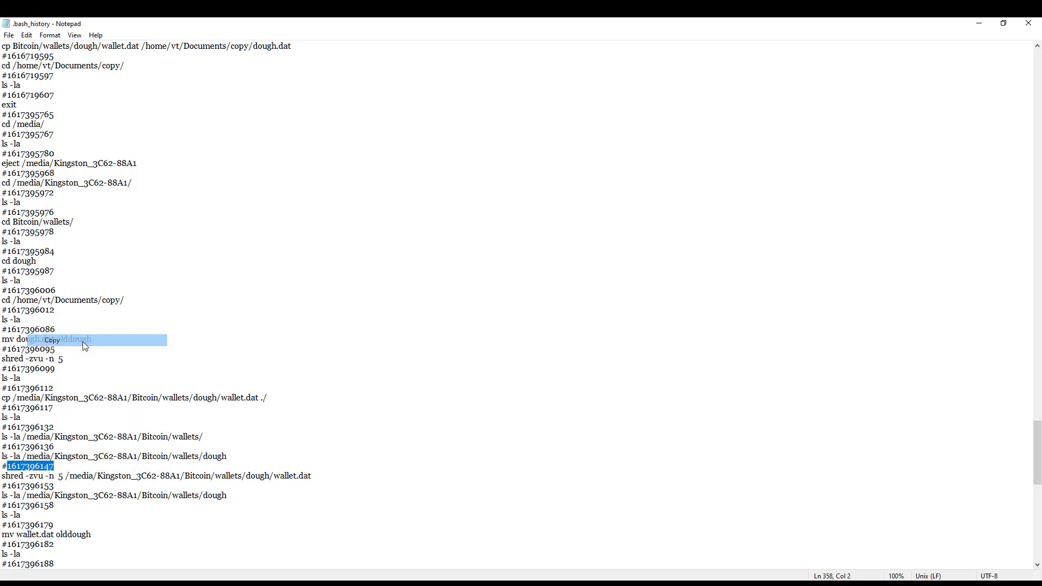
key(alt+Tab)
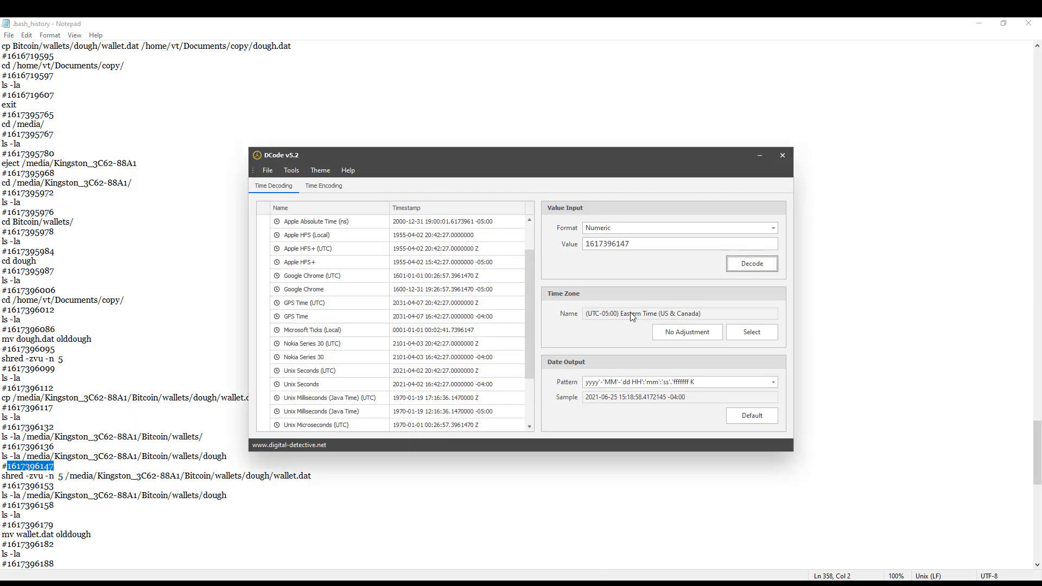
double_click(647, 244)
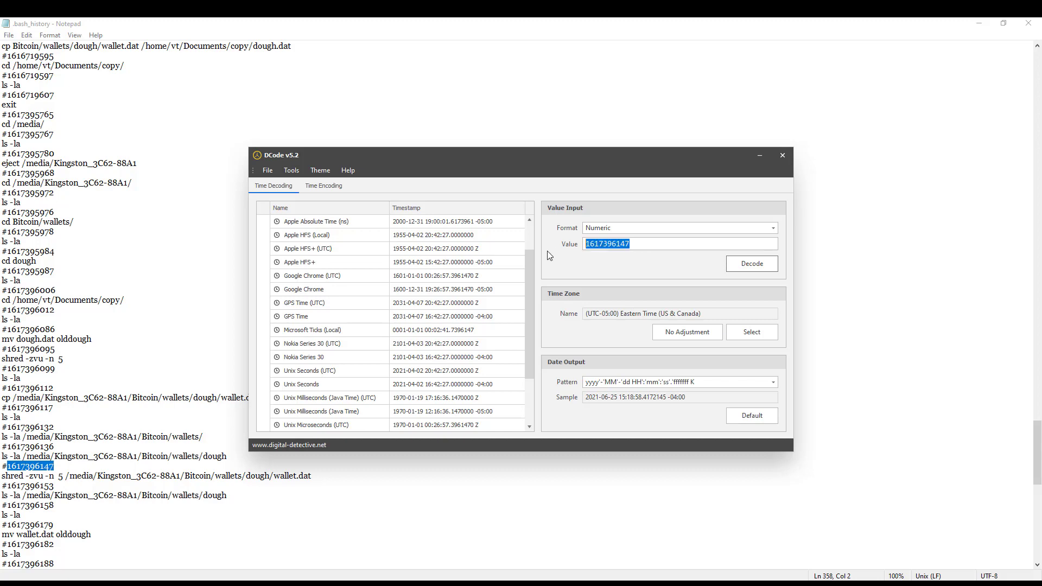
click(550, 256)
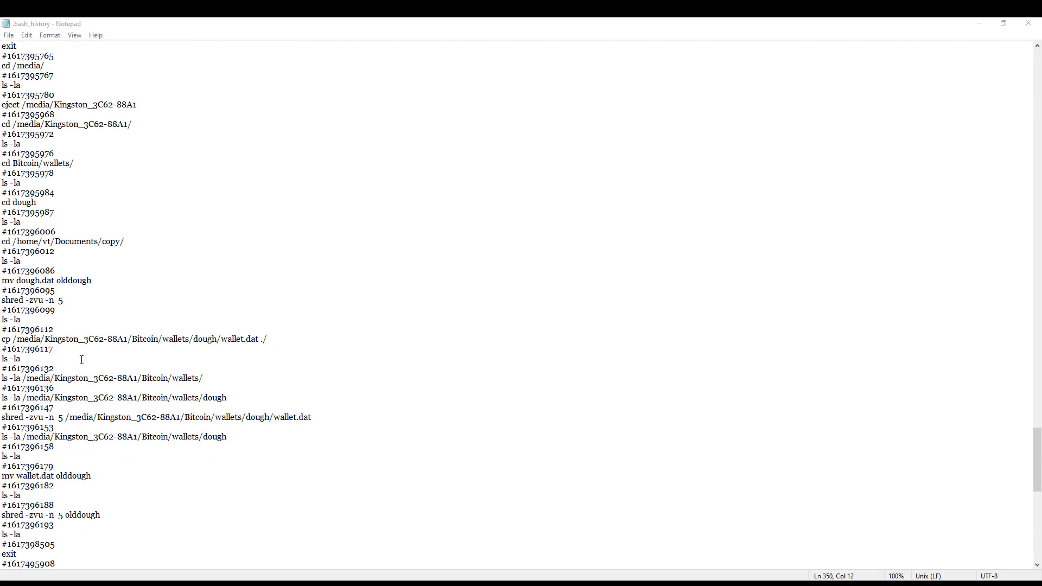
Step: Examine the bash history commands that shred, copy and rename the wallet files, and highlight mv dough.dat olddough
click(48, 354)
drag(5, 417, 271, 418)
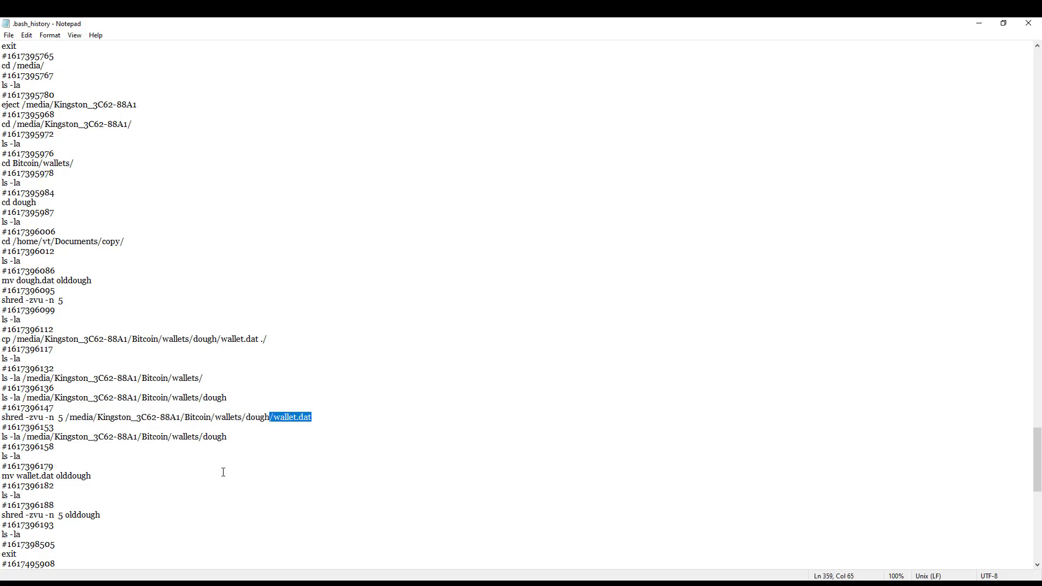
scroll(88, 442, down, 5)
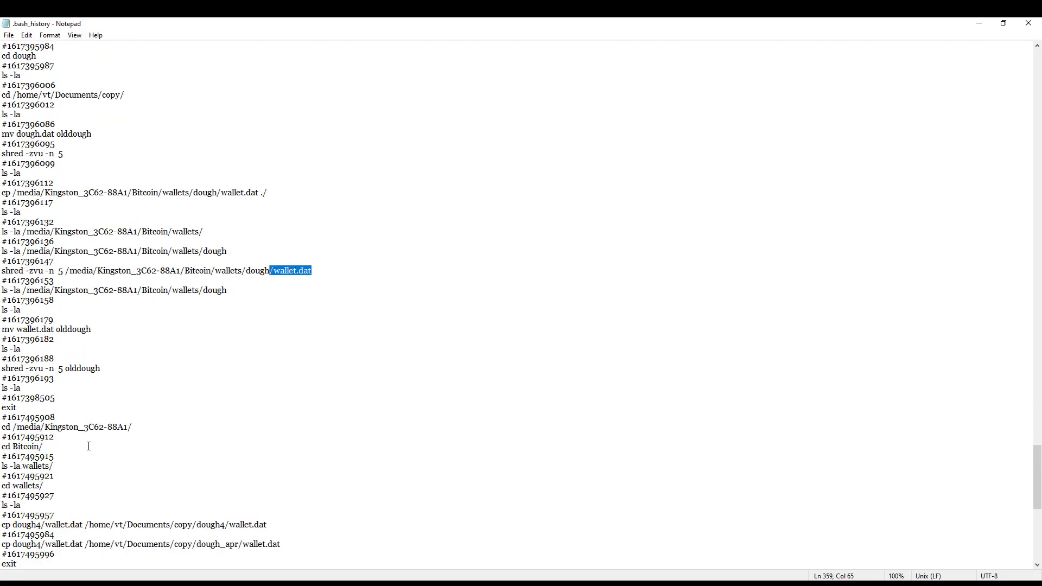
scroll(89, 446, down, 3)
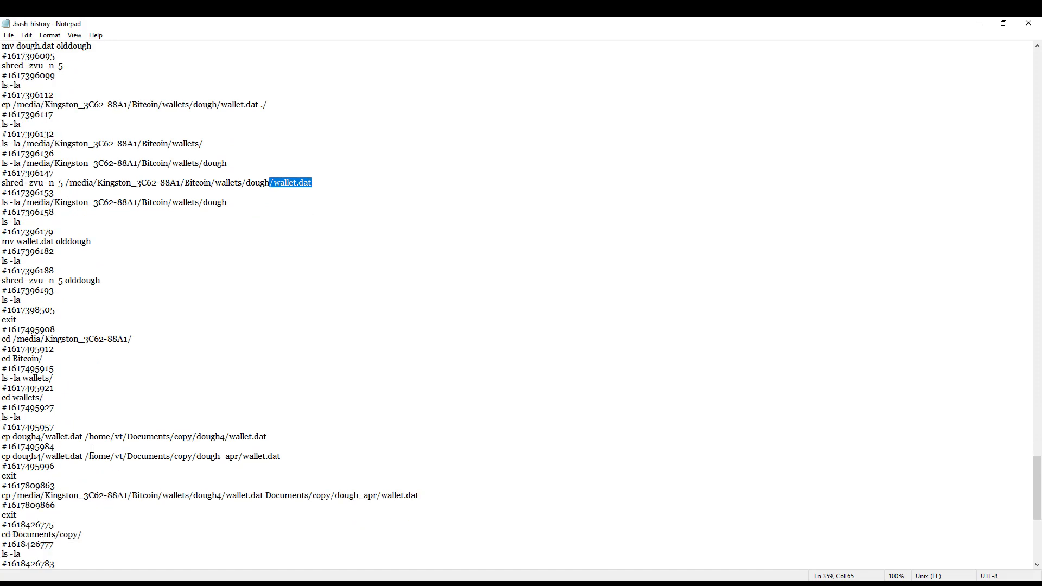
scroll(92, 449, down, 6)
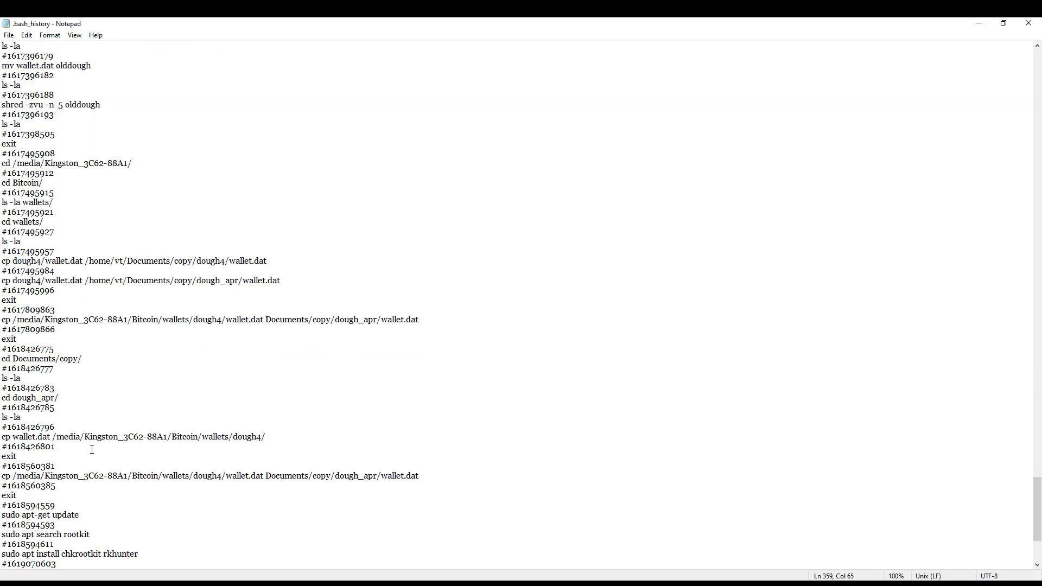
scroll(91, 449, up, 8)
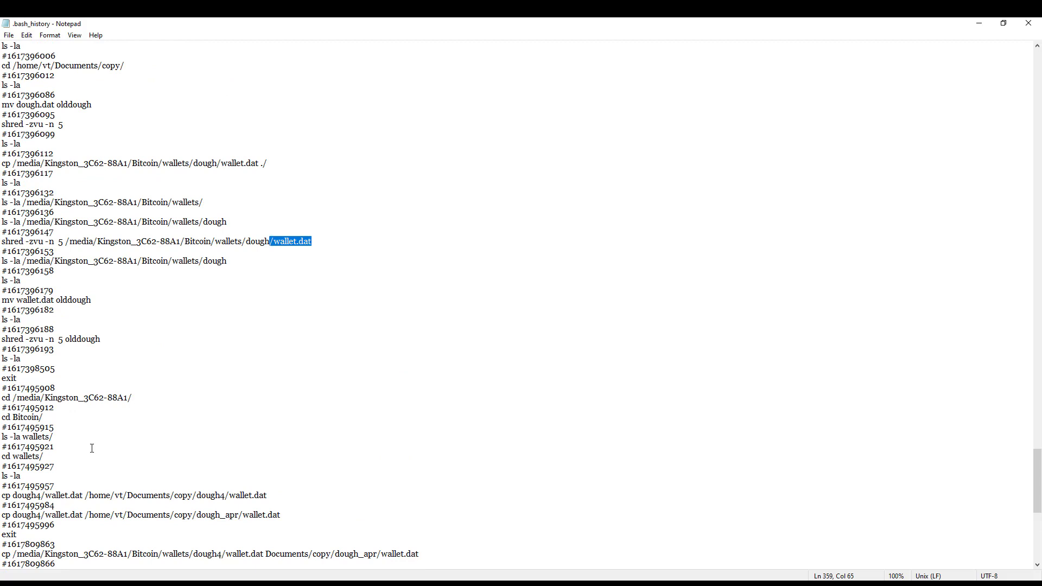
scroll(92, 449, up, 1)
drag(93, 136, 2, 136)
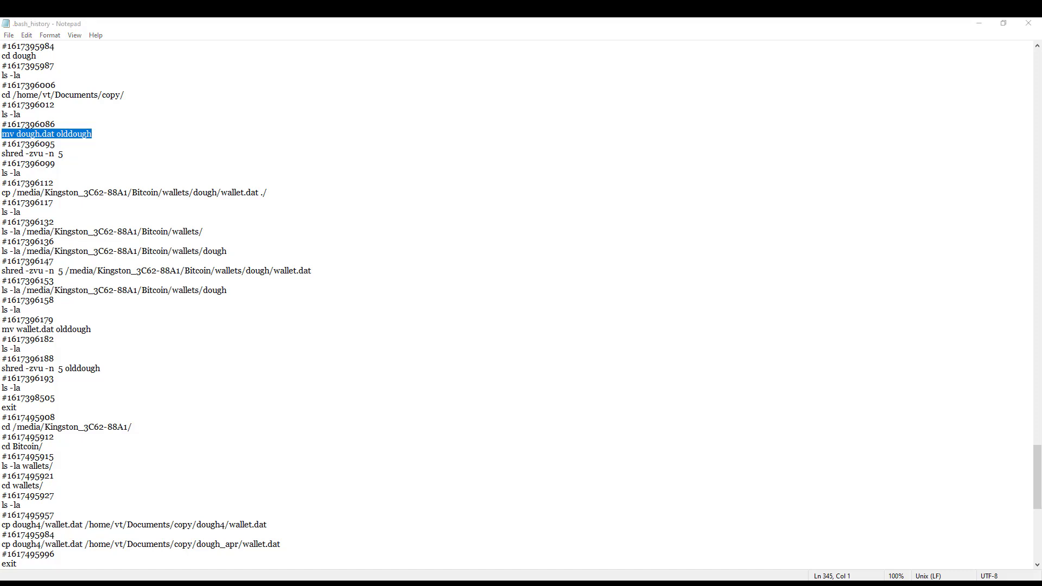
Step: Switch to Belkasoft Evidence Center X and open wallet.dat from the Documents/copy/dough_apr folder in the Hex Viewer
click(518, 584)
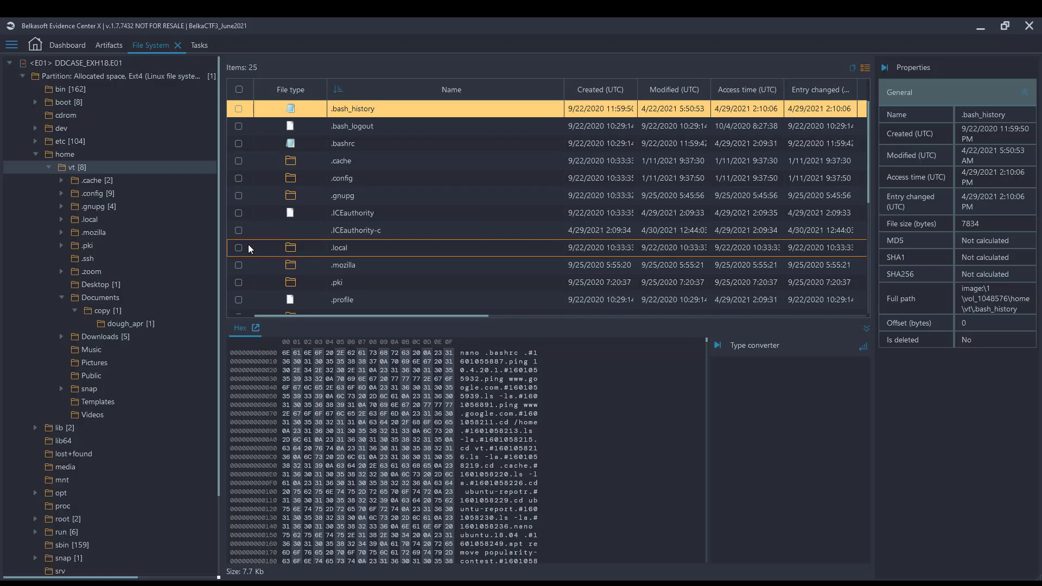
click(138, 322)
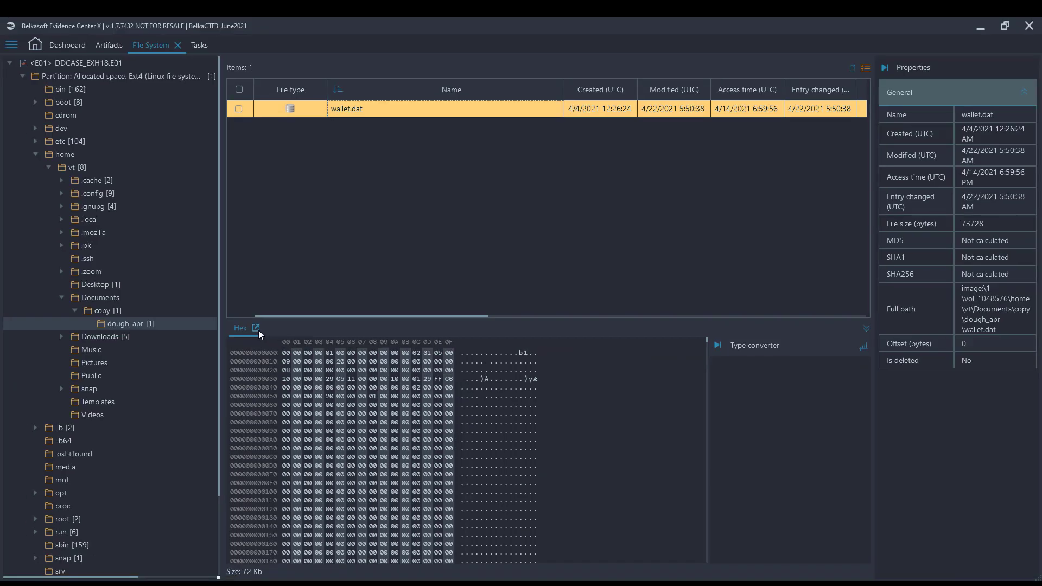
click(256, 329)
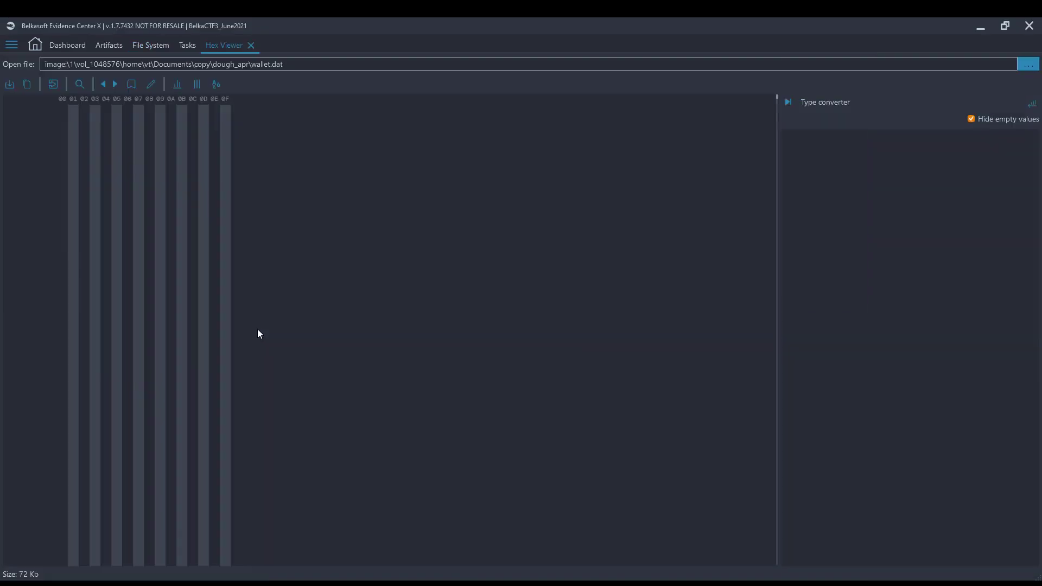
Step: Try 64 bytes per line for the wallet.dat hex view, and settle on 48 bytes per line
click(180, 87)
click(217, 195)
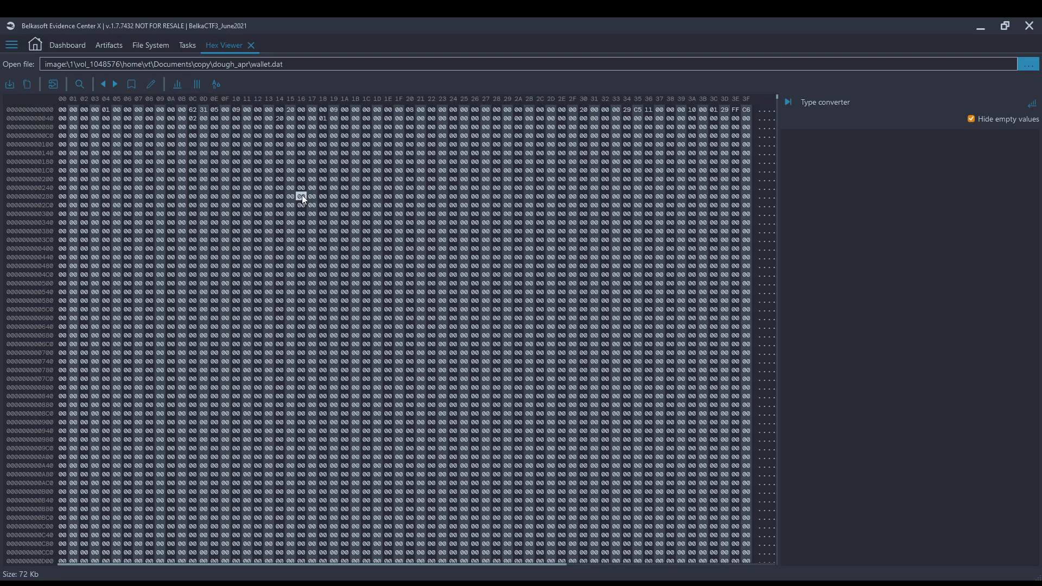
click(301, 196)
click(178, 85)
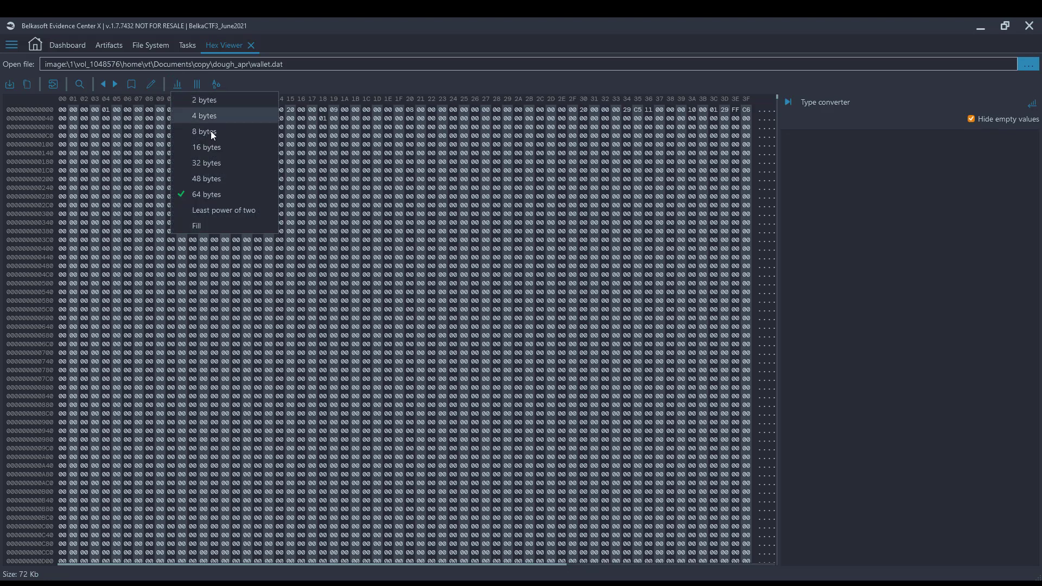
click(214, 179)
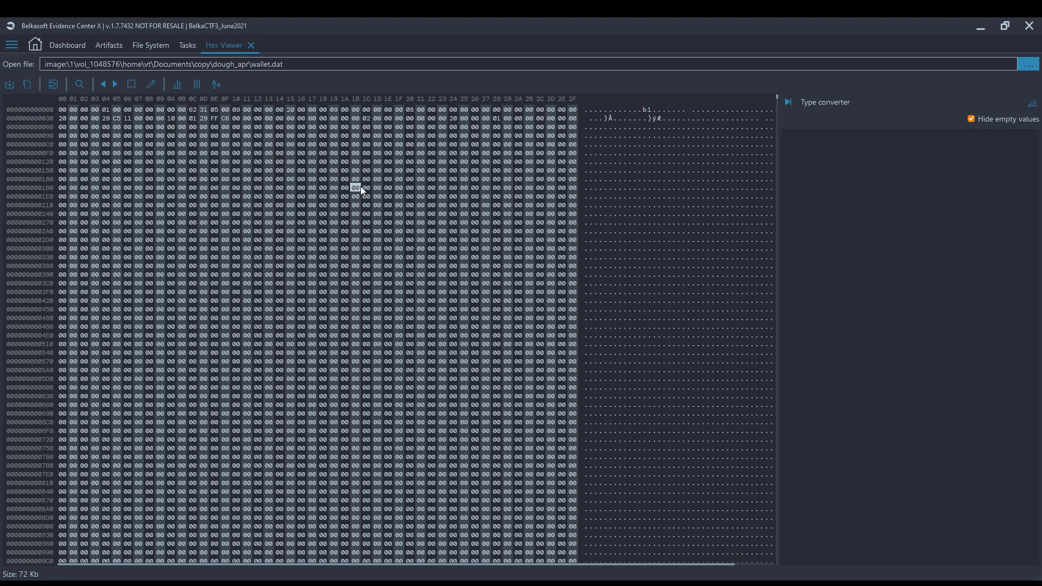
Step: Look through the start of the wallet.dat hex data and search the file for the text timestamp
click(257, 169)
scroll(172, 157, down, 2)
scroll(171, 156, down, 2)
click(345, 179)
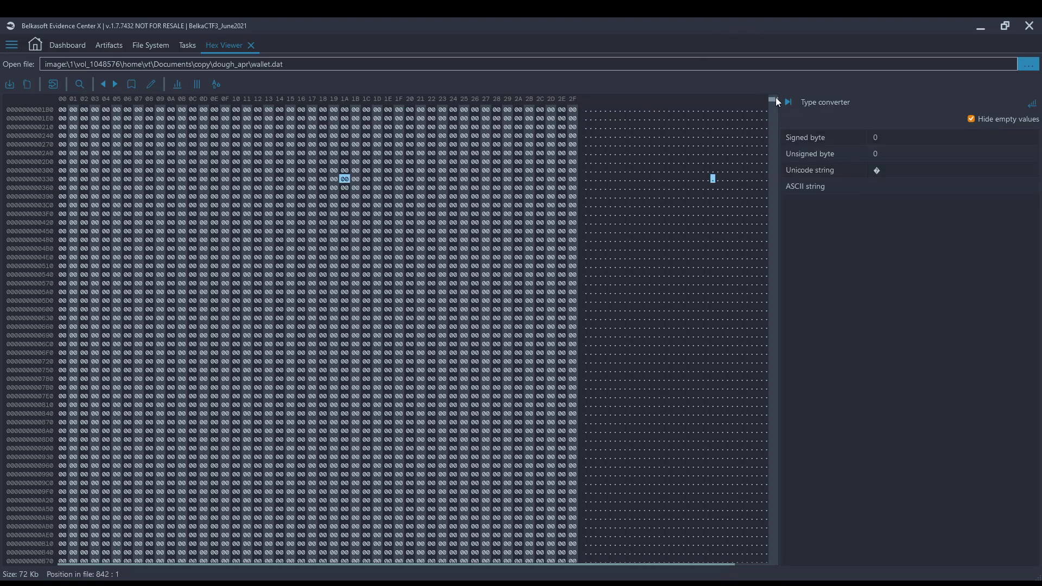
mouse_move(773, 100)
mouse_down()
mouse_move(773, 125)
mouse_move(771, 109)
mouse_up()
click(80, 84)
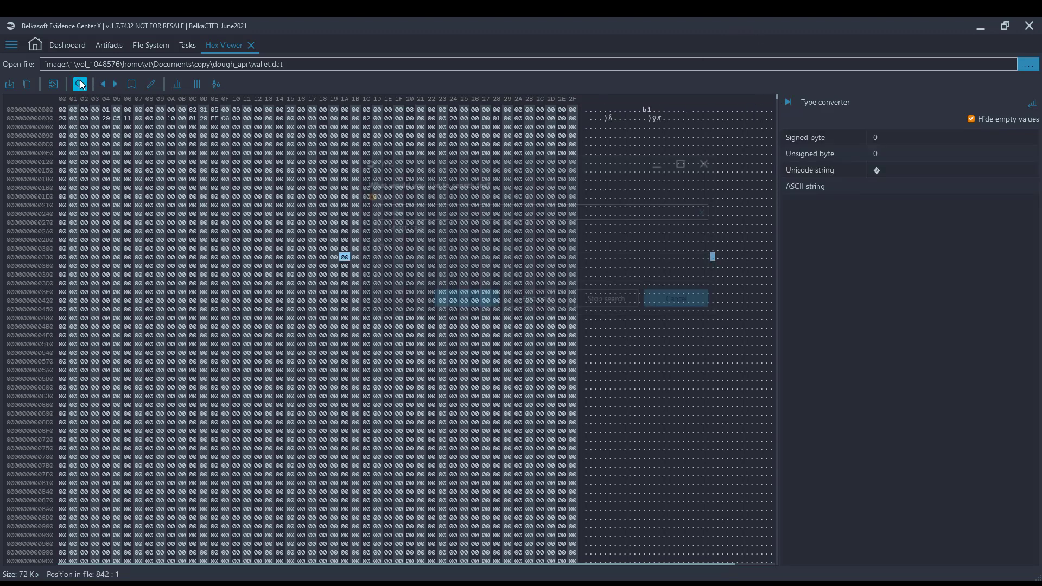
text(mediatim)
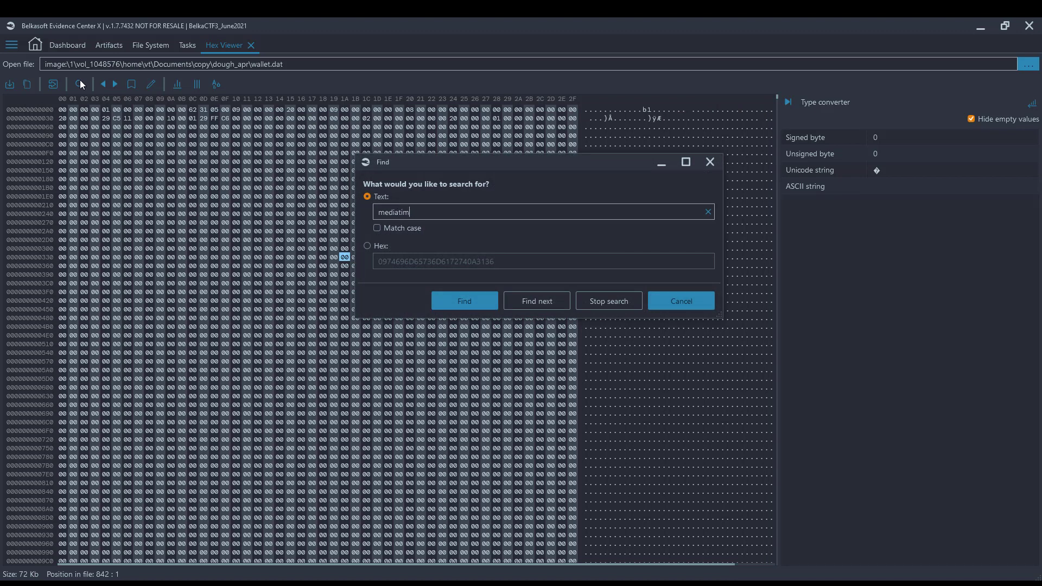
key(BackSpace)
key(BackSpace)
key(BackSpace)
key(BackSpace)
key(BackSpace)
key(BackSpace)
key(BackSpace)
key(BackSpace)
text(timestamp)
key(Return)
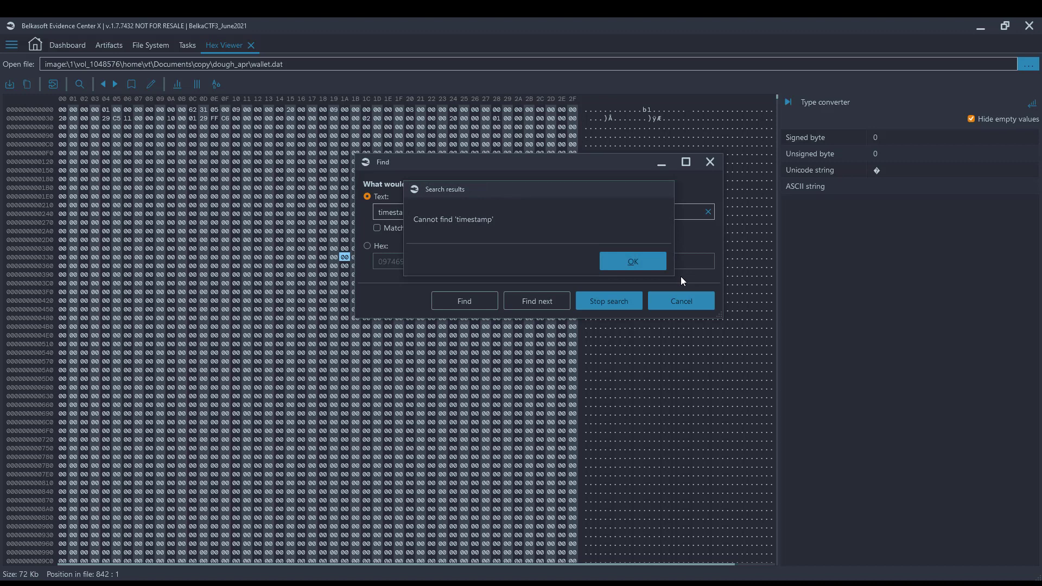
Step: Search wallet.dat for the shortened text timesta and close the search
click(643, 262)
key(BackSpace)
key(BackSpace)
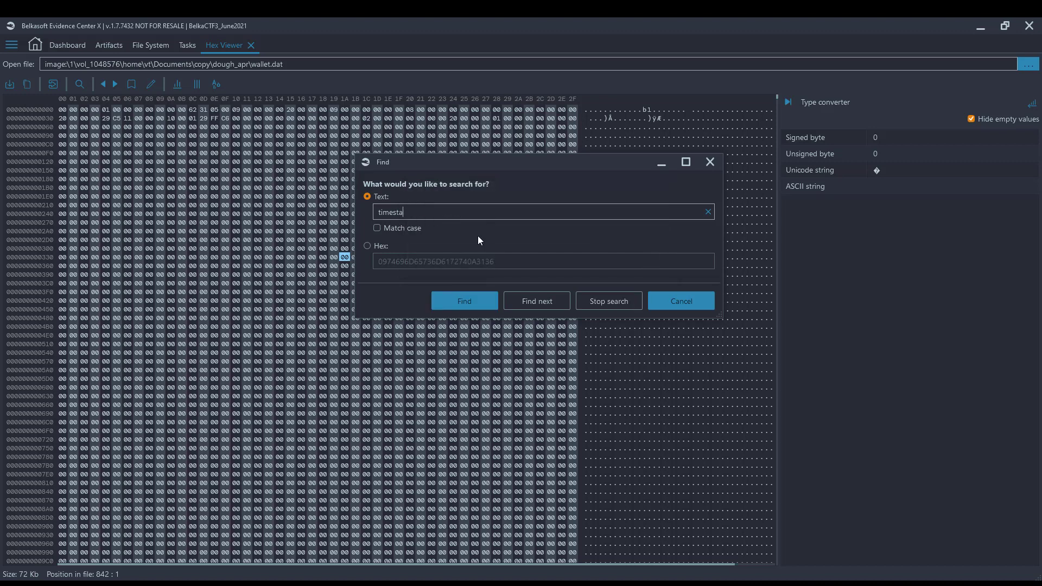
key(Return)
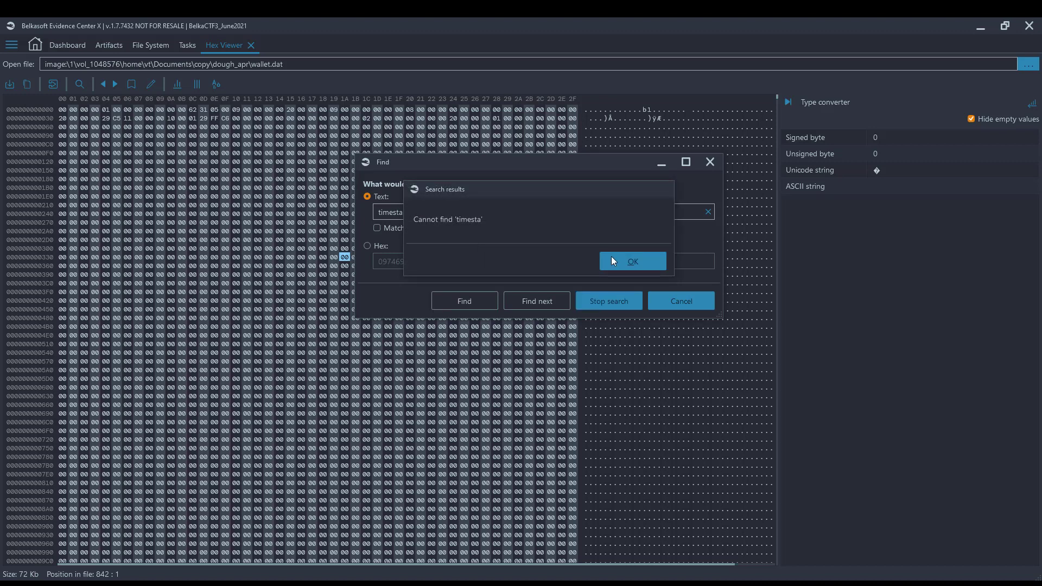
click(644, 263)
click(704, 305)
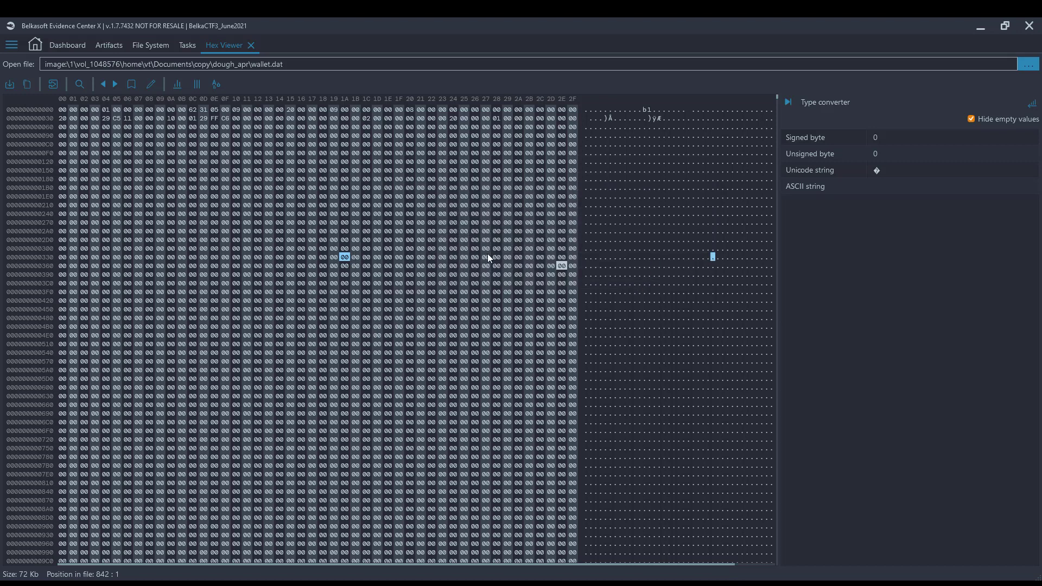
Step: Examine the wallet.dat hex data for the timesmart entries and the timestamps that follow them
scroll(770, 152, down, 20)
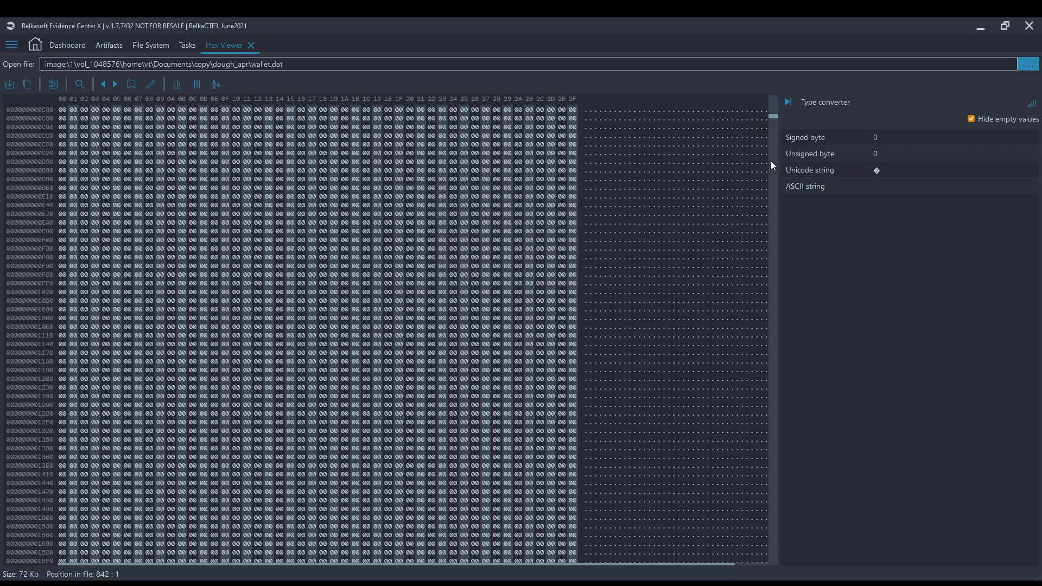
scroll(771, 162, down, 20)
scroll(771, 250, down, 20)
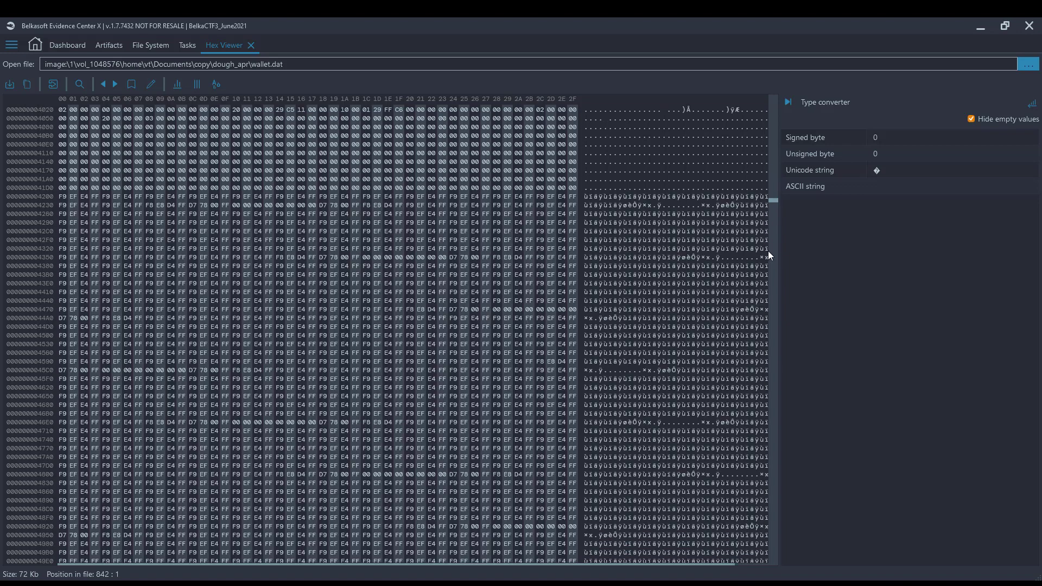
click(771, 295)
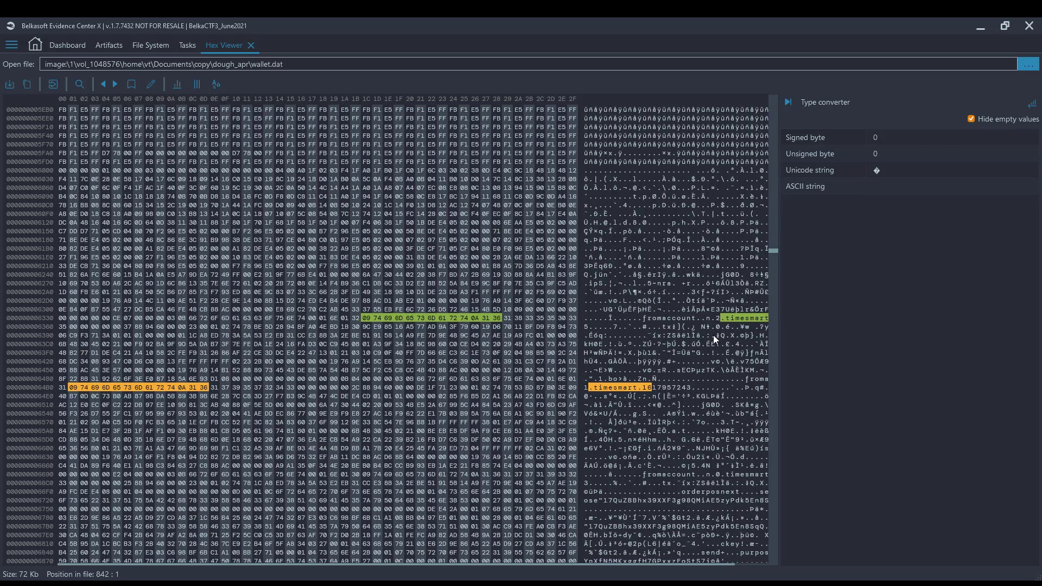
scroll(700, 304, down, 9)
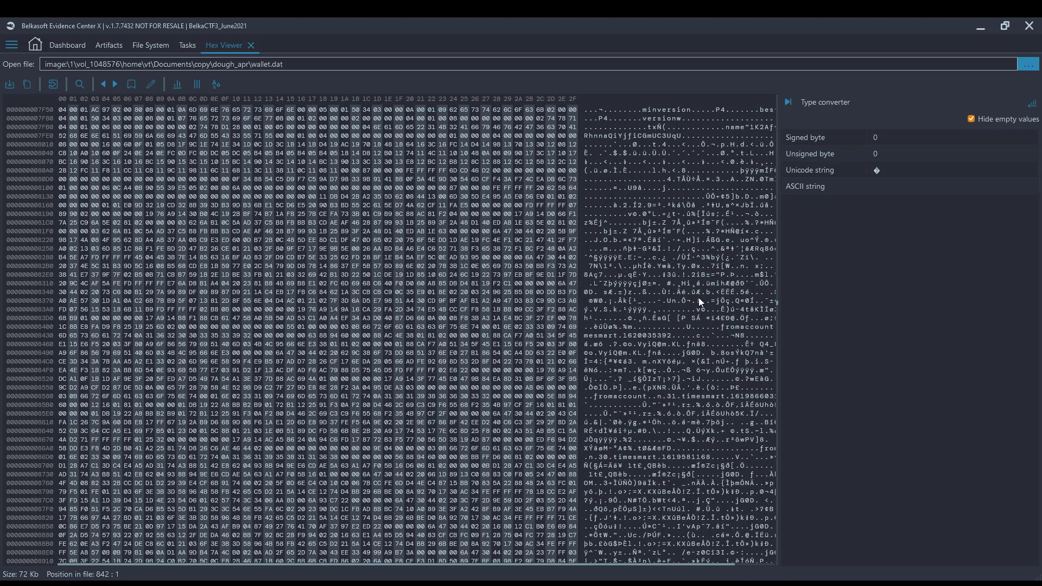
scroll(699, 298, up, 3)
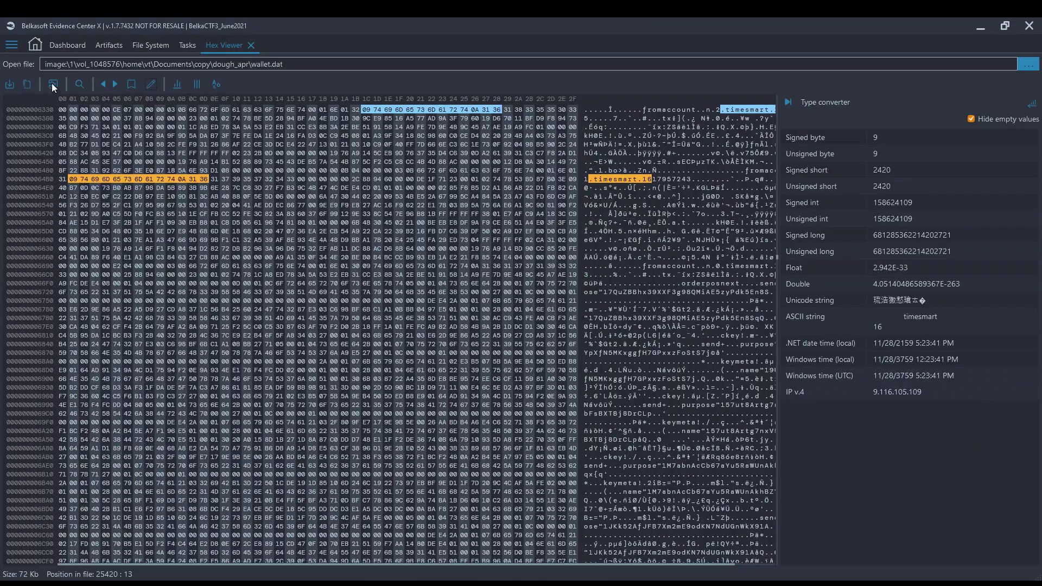
Step: Search wallet.dat for the text timesmart, advance to the next match and close the search
click(79, 84)
text(ties)
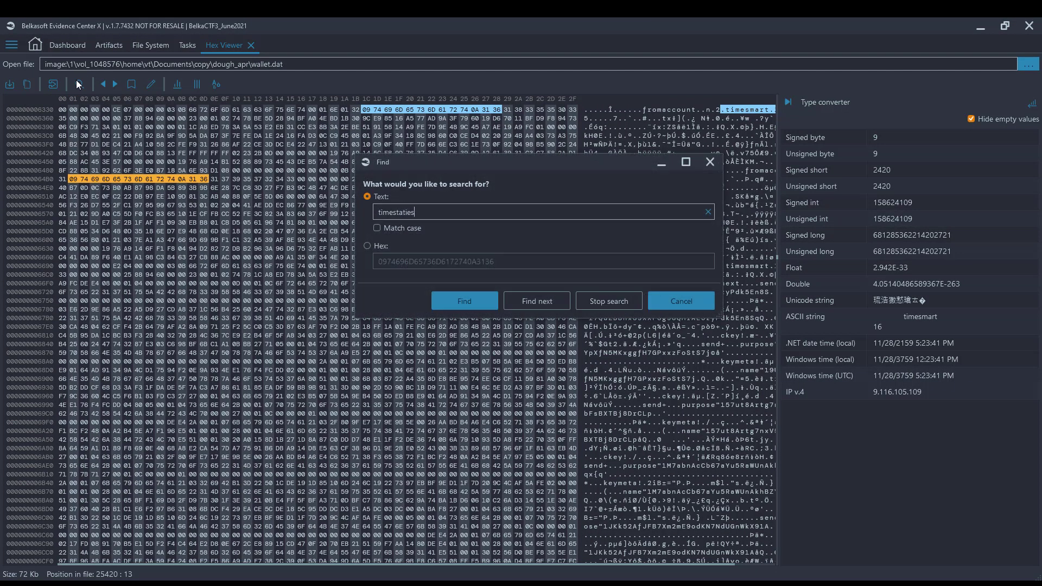
key(BackSpace)
key(BackSpace)
key(BackSpace)
key(BackSpace)
key(BackSpace)
text(mart)
key(Return)
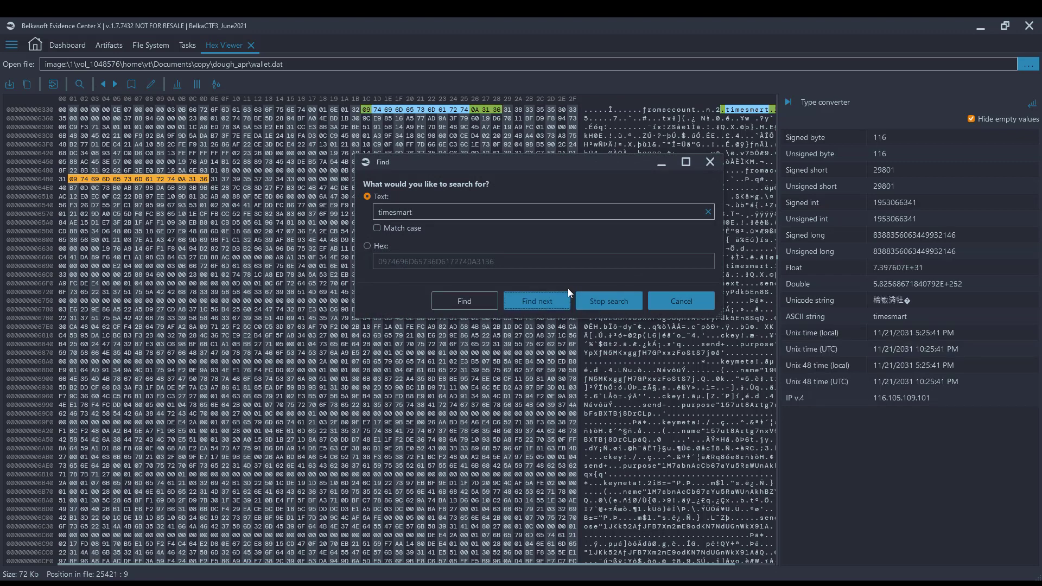
click(545, 306)
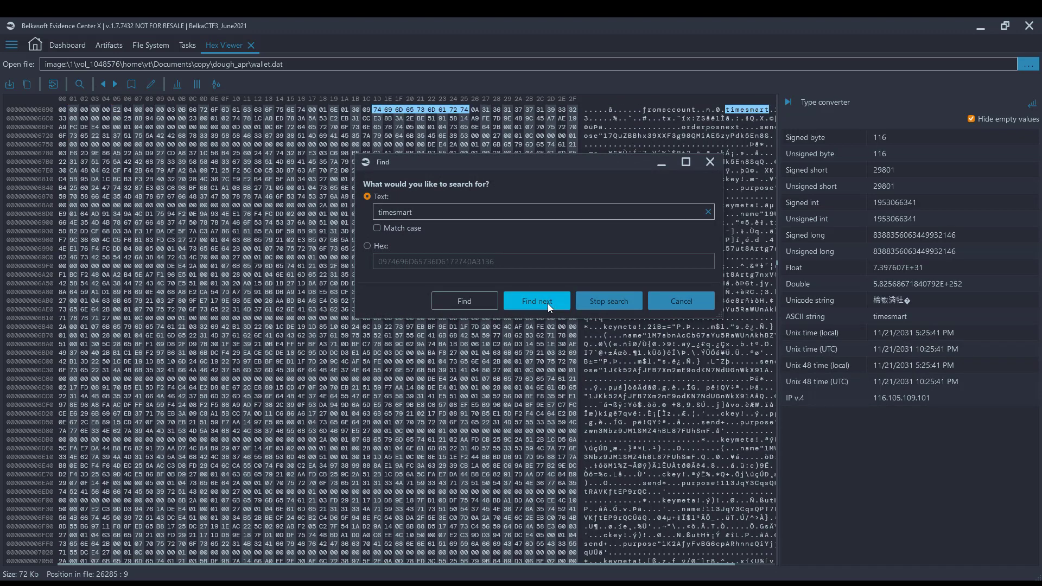
click(673, 299)
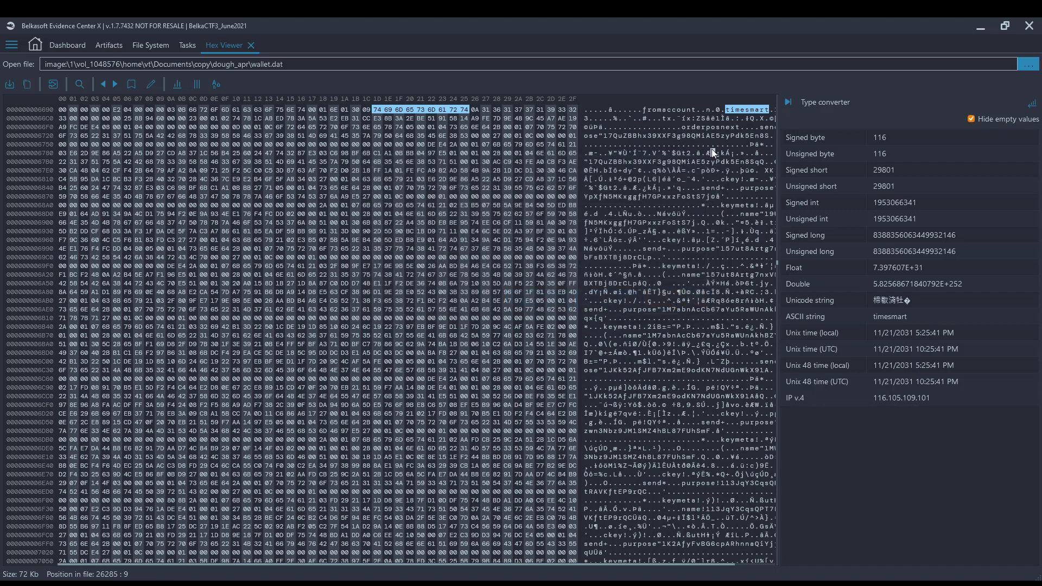
Step: Compare the timesmart records in the wallet.dat hex data and select the .timesmart.1 bytes of the n.0 record
scroll(711, 152, up, 5)
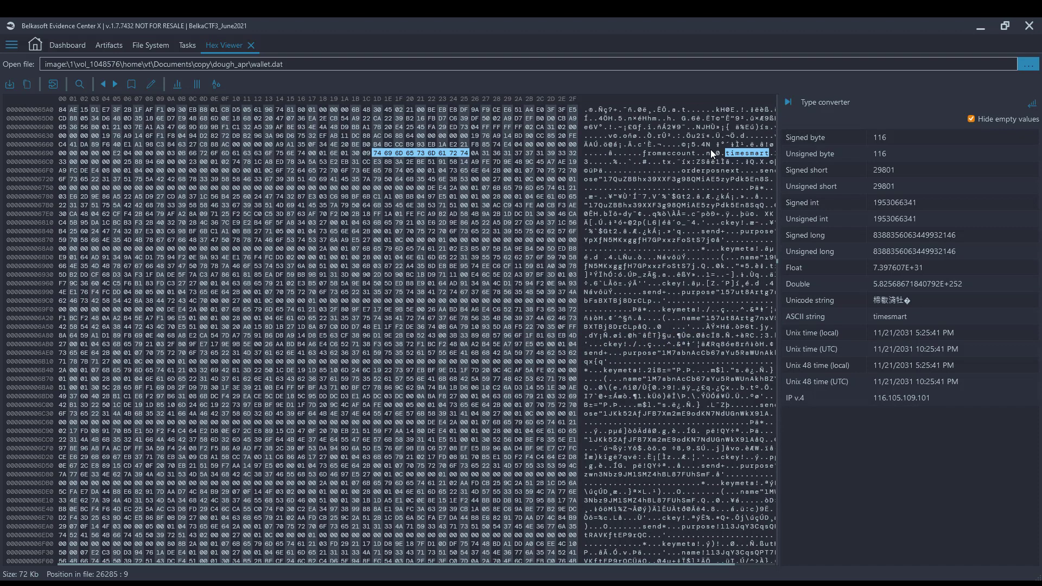
scroll(712, 154, up, 4)
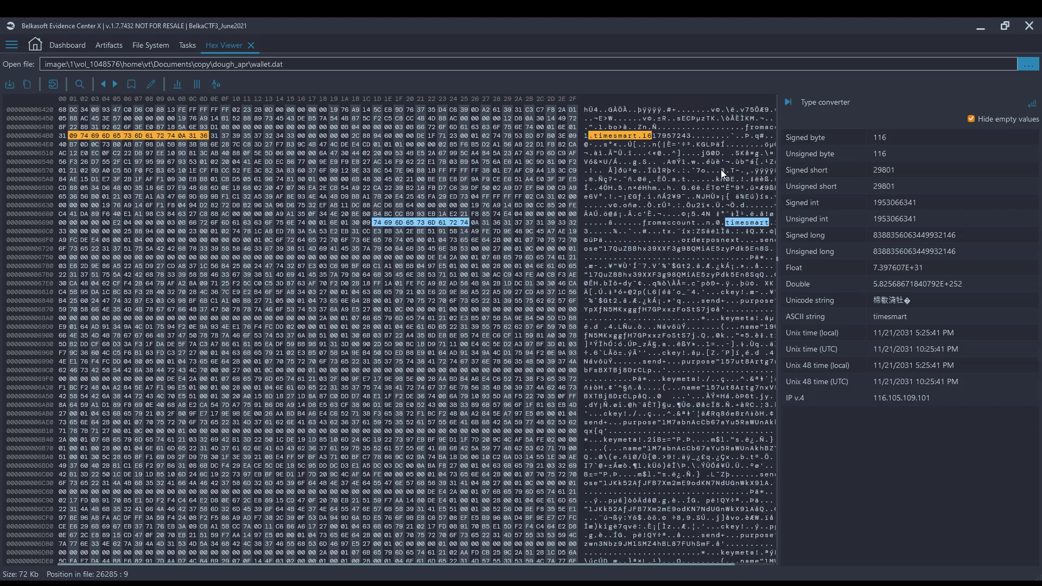
scroll(721, 170, up, 2)
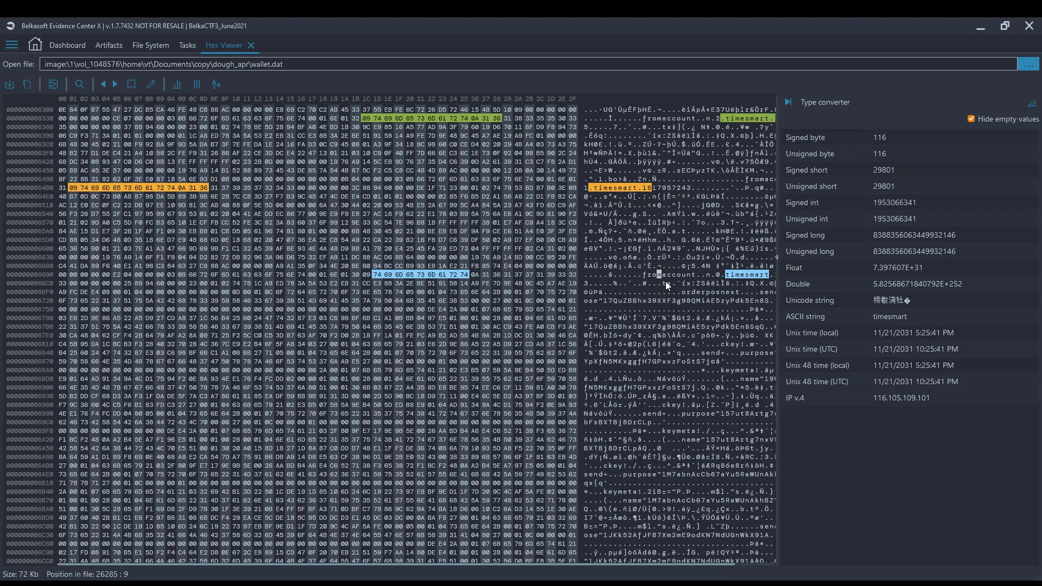
click(738, 274)
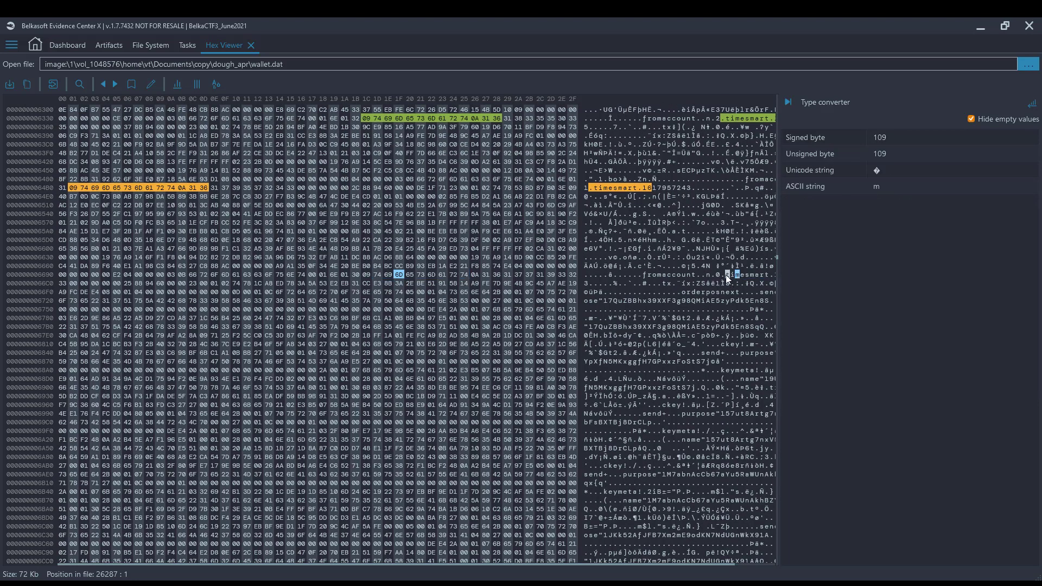
drag(721, 277, 775, 275)
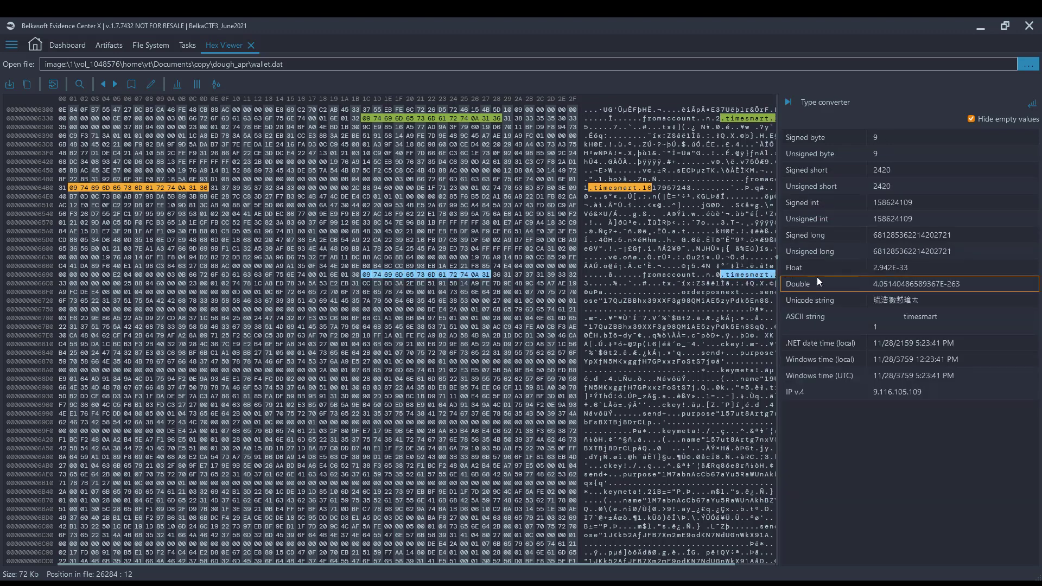
Step: Show 32 bytes per line and mark the .timesmart.16 bytes of the n.0 record with an orange highlight
click(177, 85)
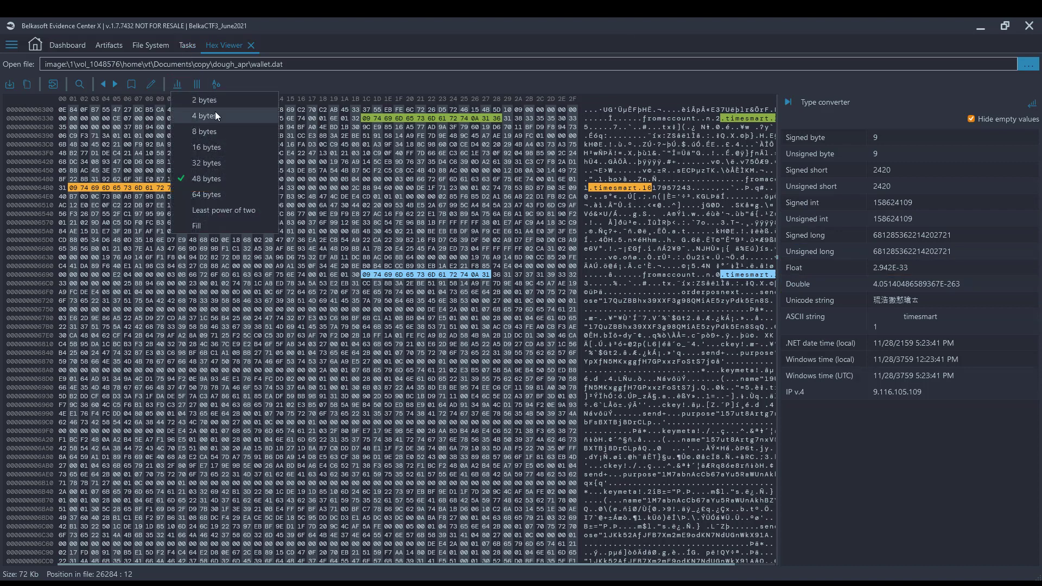
click(232, 165)
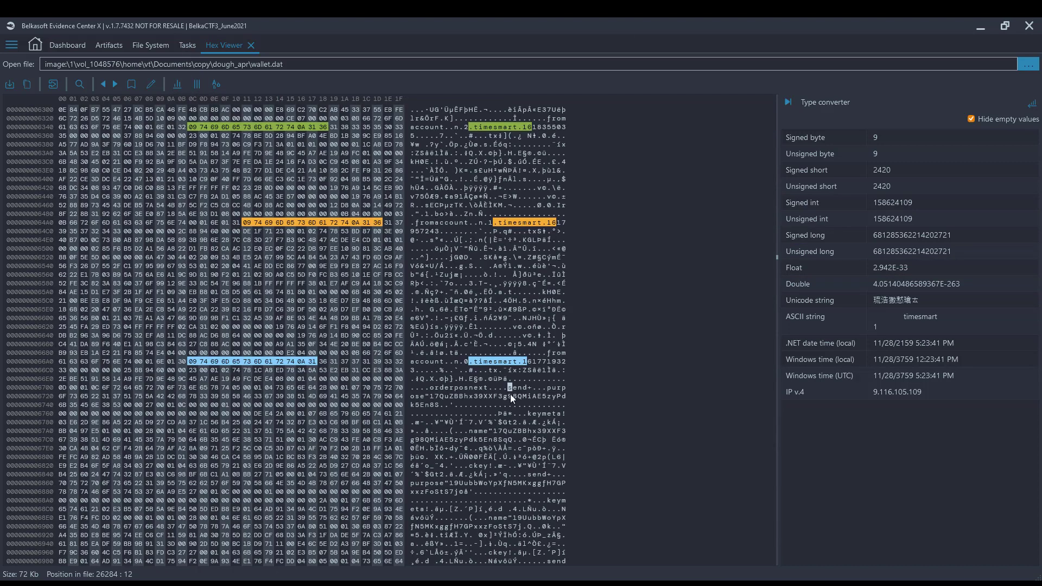
click(530, 361)
drag(531, 361, 471, 362)
click(301, 405)
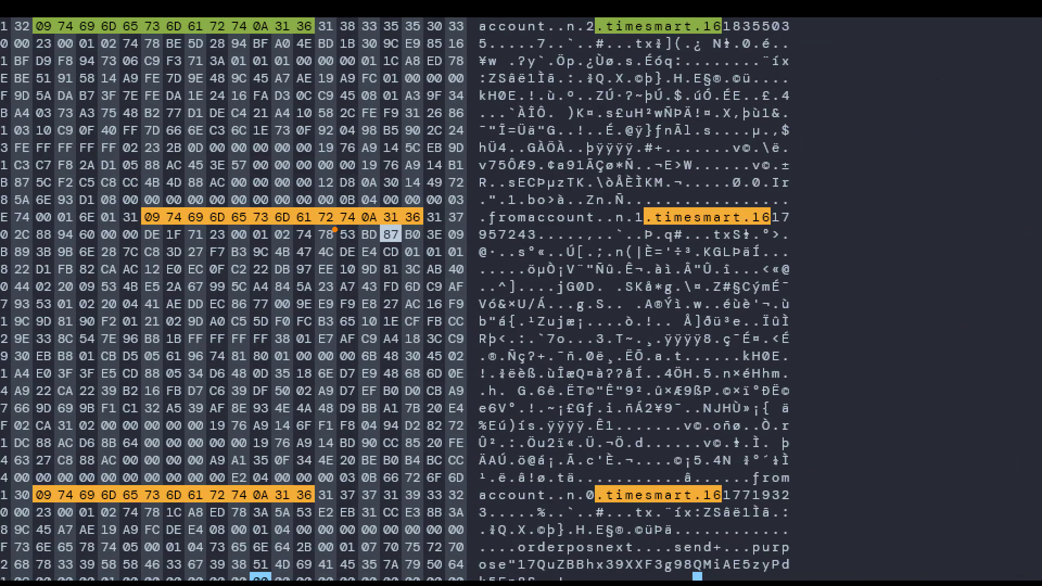
drag(314, 214, 345, 237)
drag(361, 194, 278, 260)
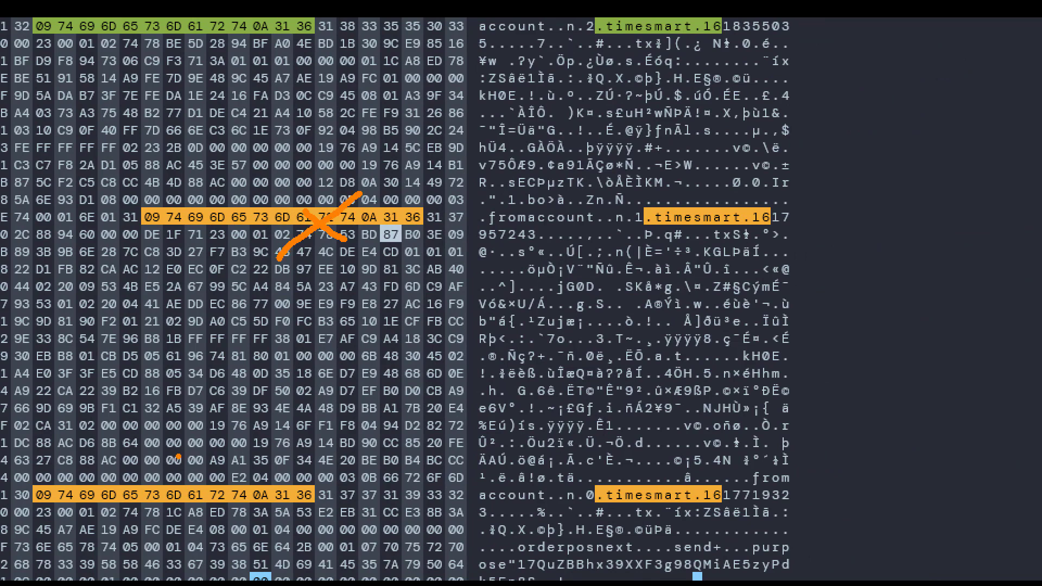
mouse_move(223, 478)
mouse_down()
mouse_move(197, 512)
mouse_move(240, 530)
mouse_up()
mouse_move(231, 19)
mouse_down()
mouse_move(184, 45)
mouse_move(225, 37)
mouse_up()
key(Escape)
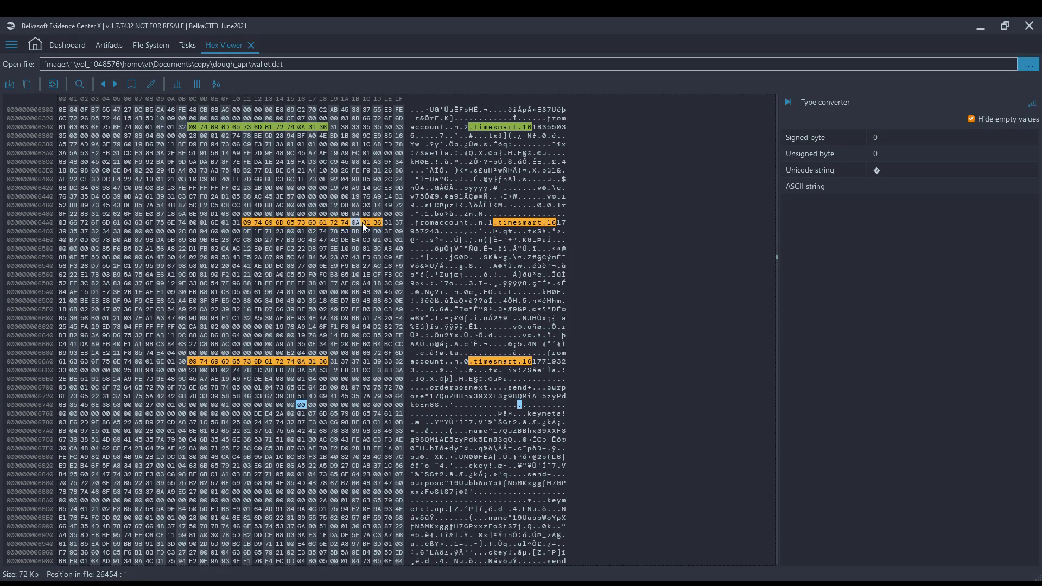
Step: Copy the .timesmart.16 bytes of the n.1 record as hex
drag(378, 221, 246, 220)
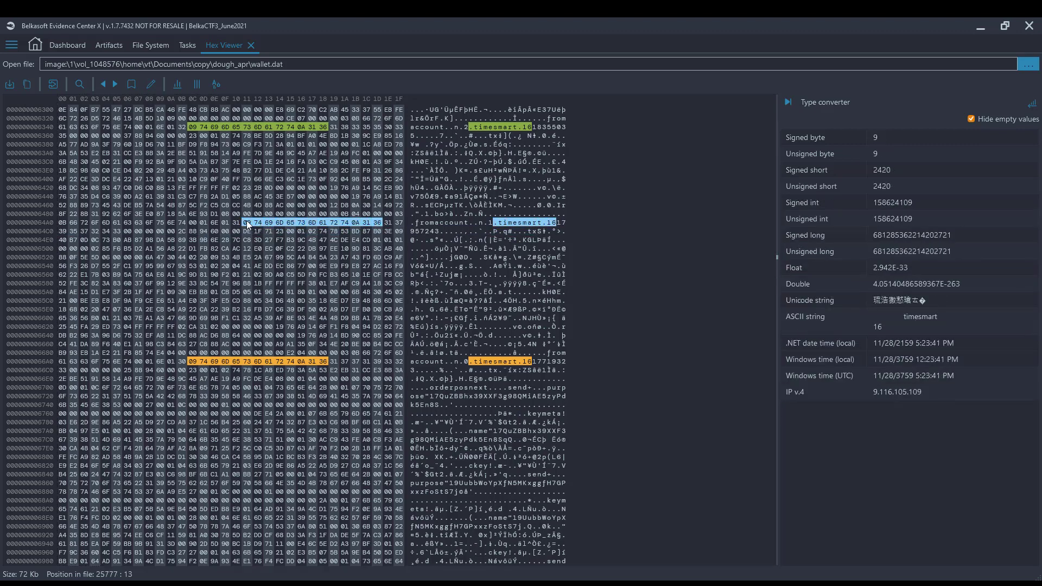
right_click(254, 222)
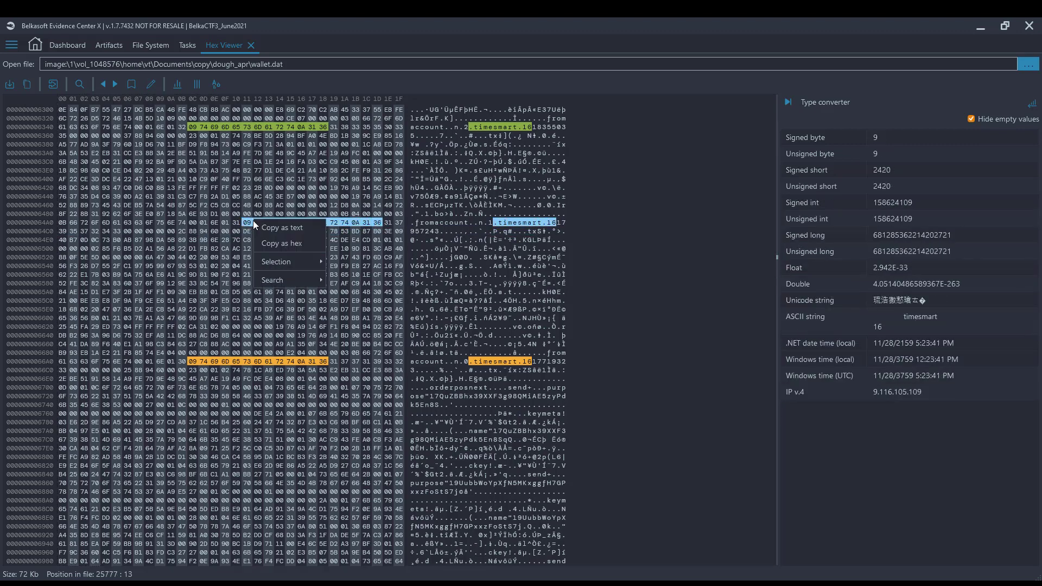
click(276, 245)
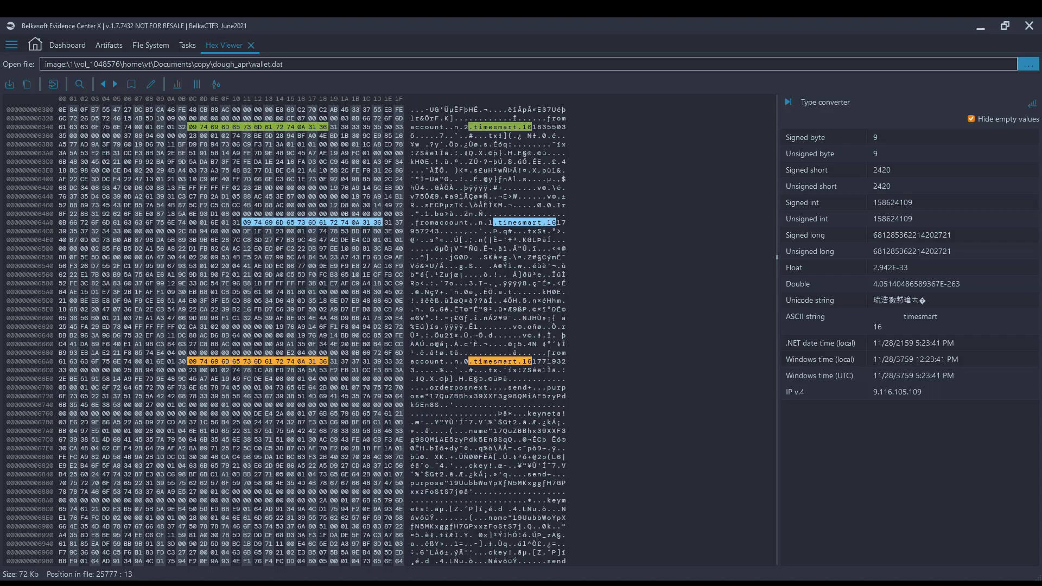
Step: Open the disk image BelkaCTF3_June2021-0-flat.001 in the hex viewer and start a search in it
click(1028, 64)
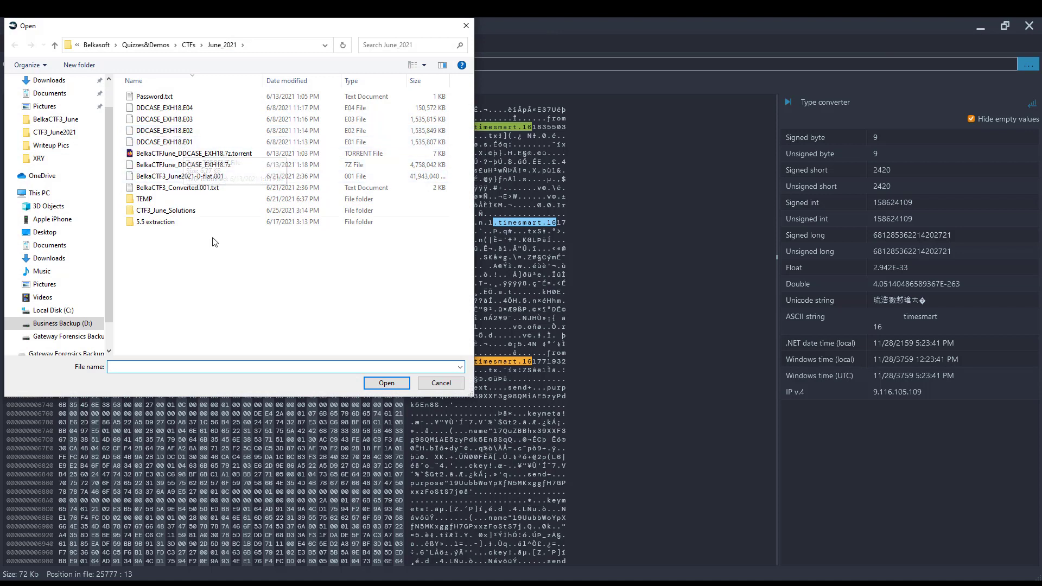
double_click(206, 180)
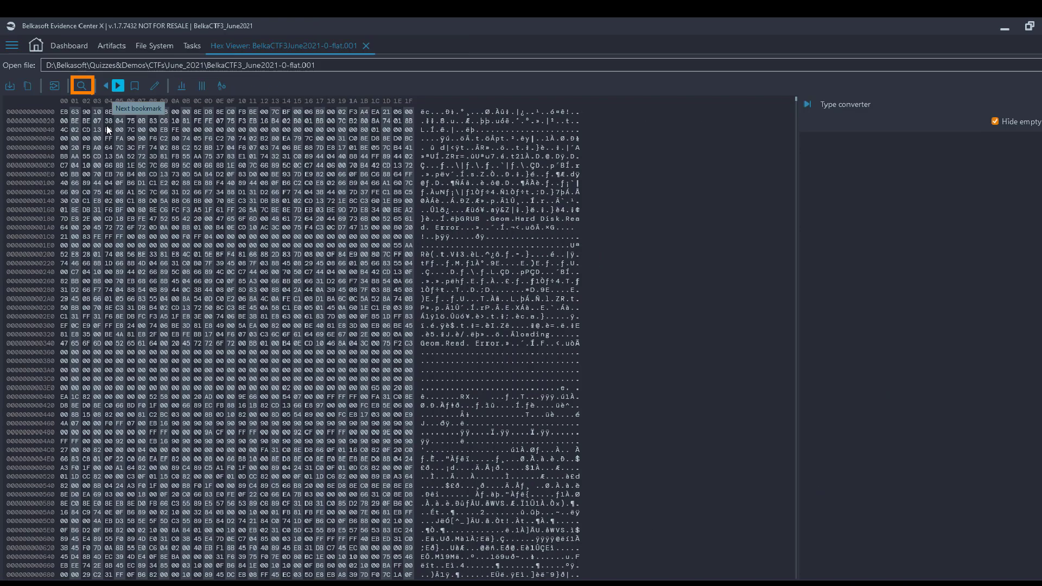
click(176, 179)
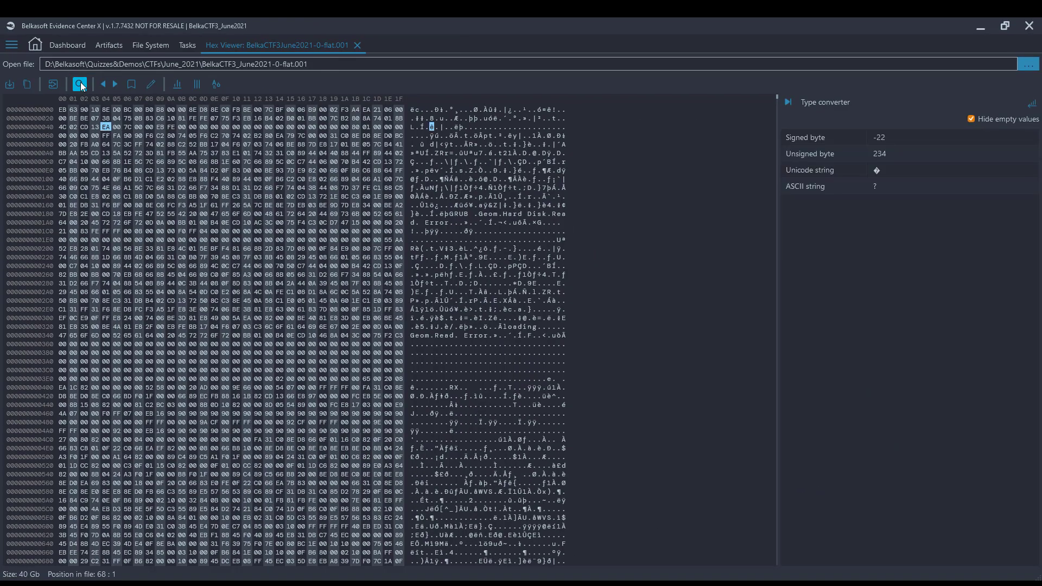
click(122, 92)
click(478, 303)
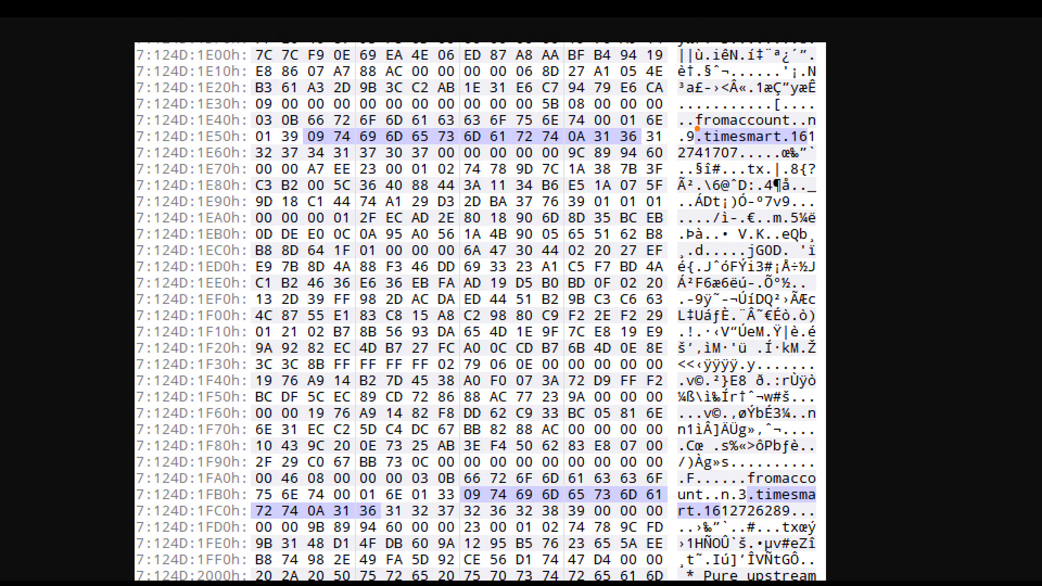
drag(690, 124, 826, 150)
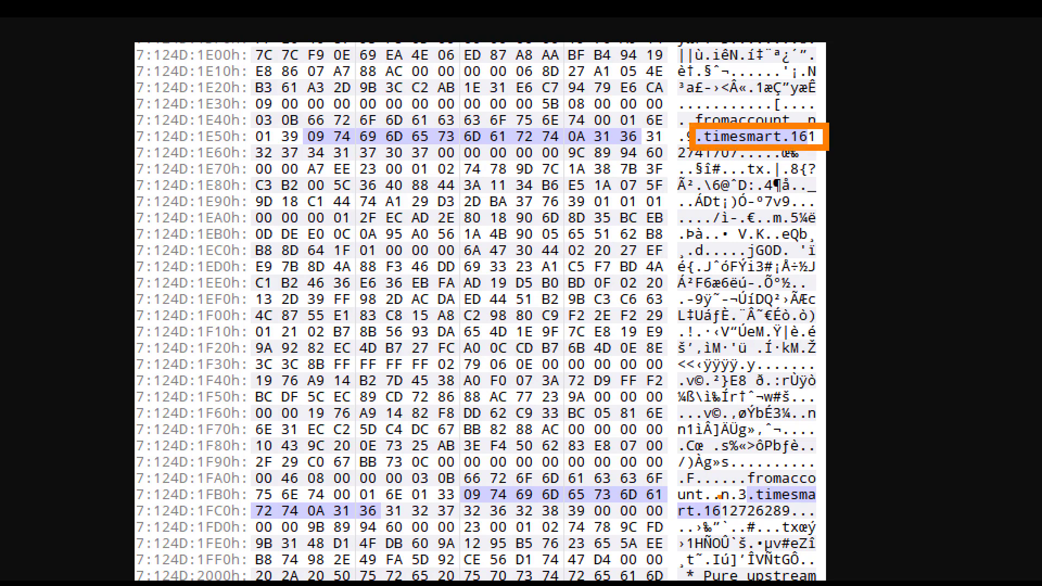
drag(669, 484, 824, 521)
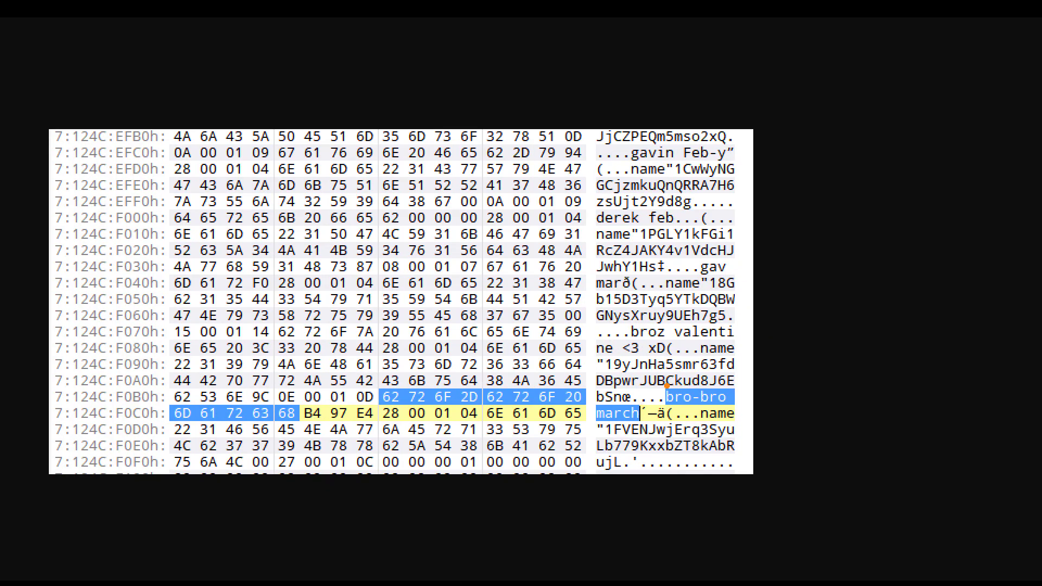
mouse_move(640, 389)
mouse_down()
mouse_move(740, 410)
mouse_move(740, 428)
mouse_move(640, 427)
mouse_move(640, 389)
mouse_up()
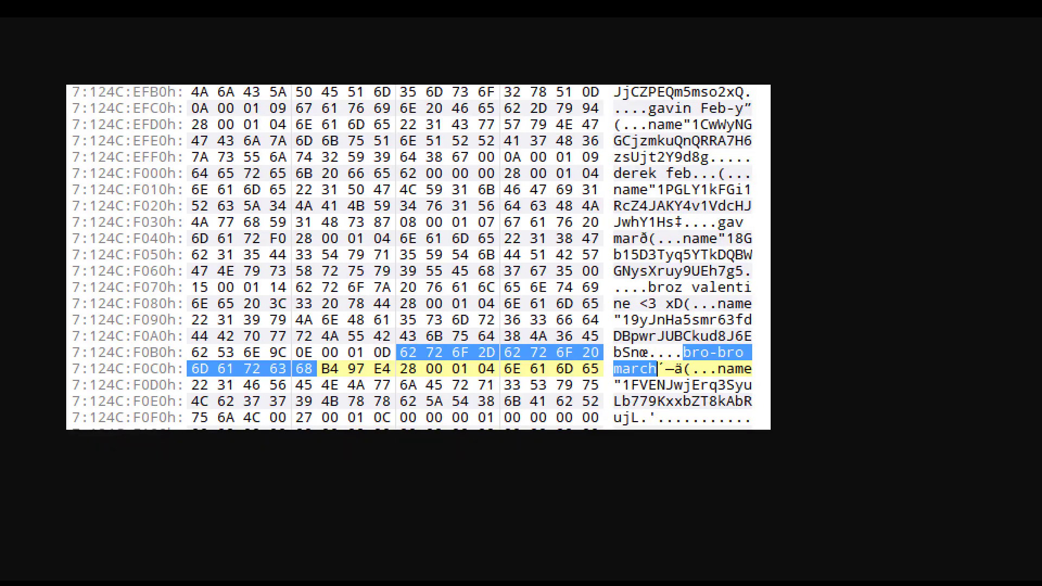
drag(596, 429, 663, 430)
drag(681, 394, 763, 417)
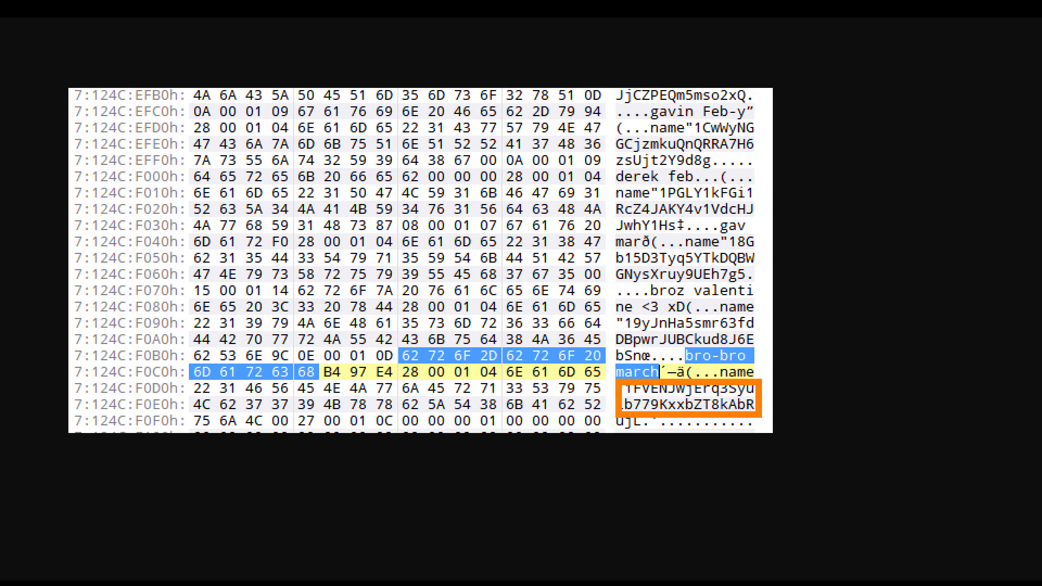